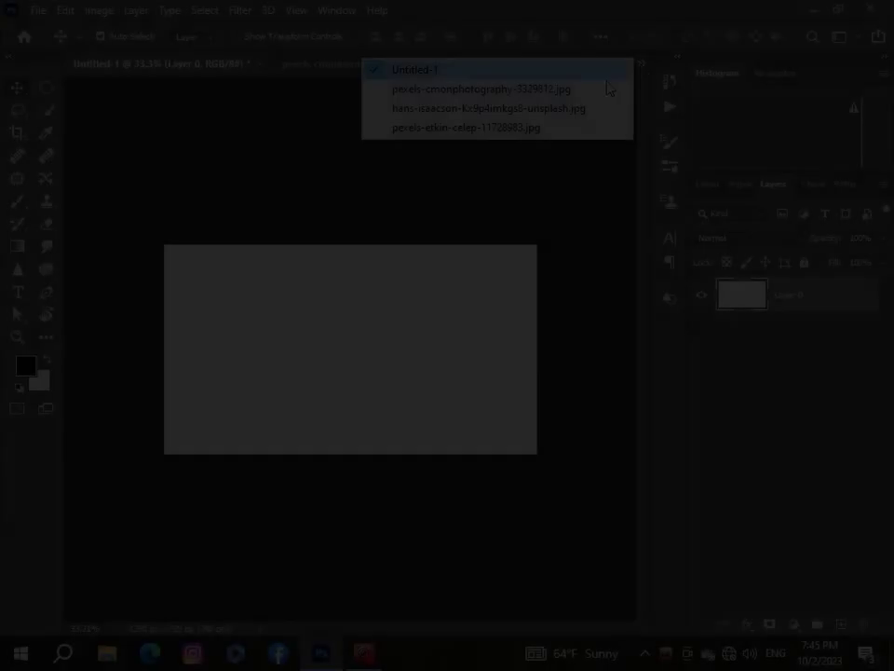
Step: Switch to the hans-isaacson landscape photo and pick the Pen Tool
click(578, 89)
click(641, 63)
click(521, 108)
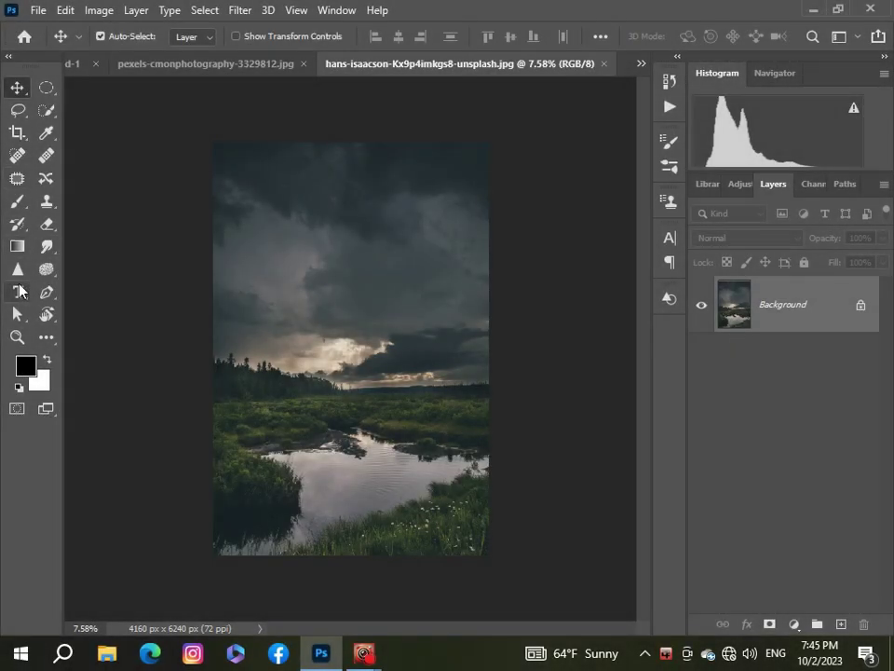
click(46, 291)
scroll(427, 415, up, 1)
scroll(427, 415, up, 1)
right_click(45, 291)
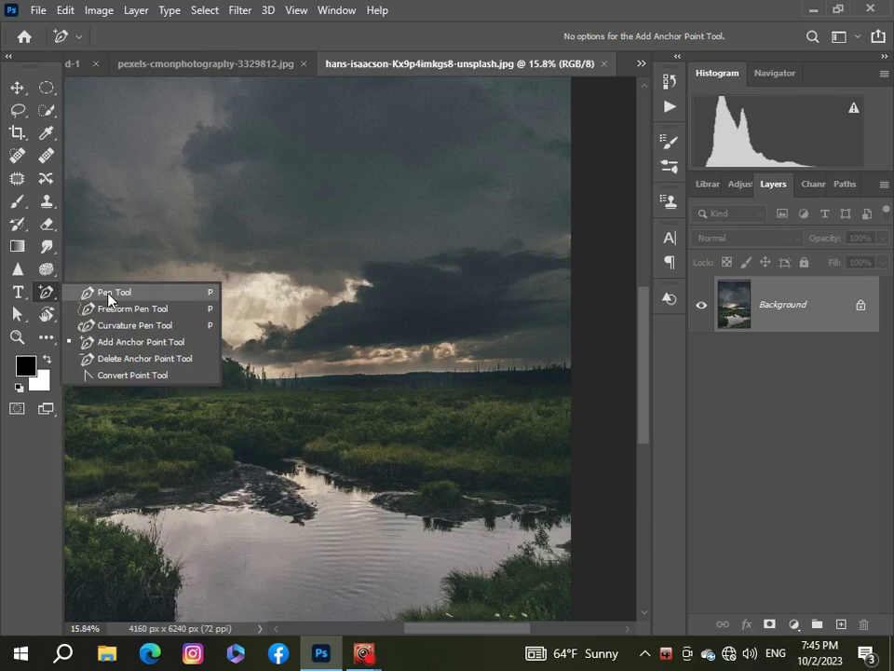
click(108, 294)
Step: Trace a pen path around the grass and pond below the treeline
scroll(375, 405, down, 1)
scroll(500, 431, down, 1)
scroll(526, 416, up, 1)
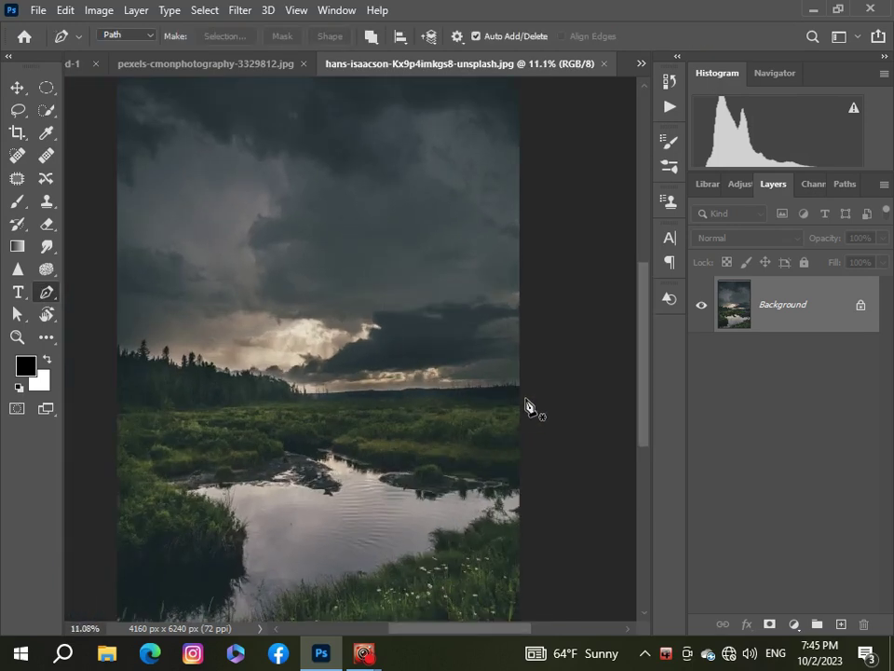
click(522, 398)
click(293, 400)
scroll(294, 407, down, 1)
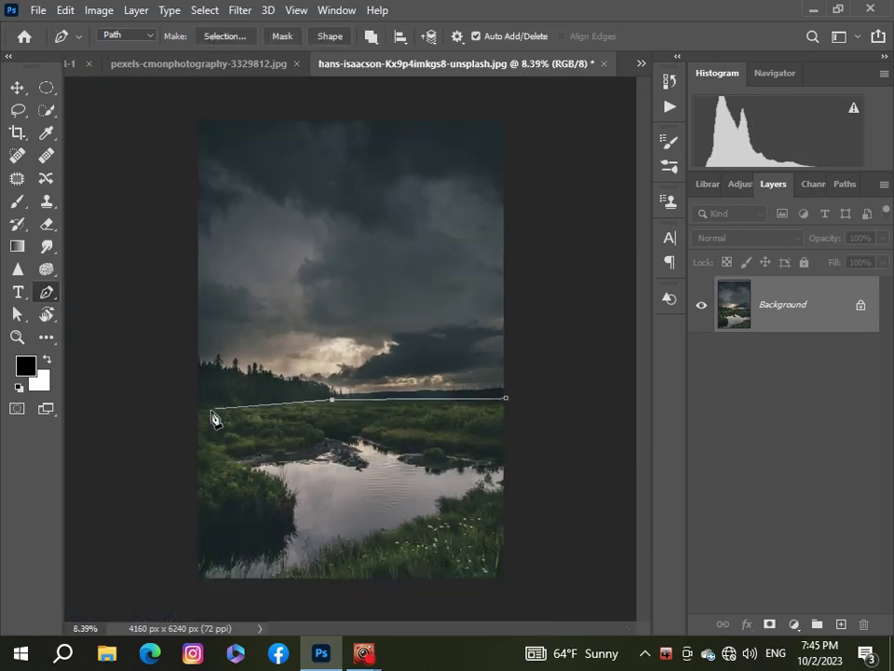
click(461, 608)
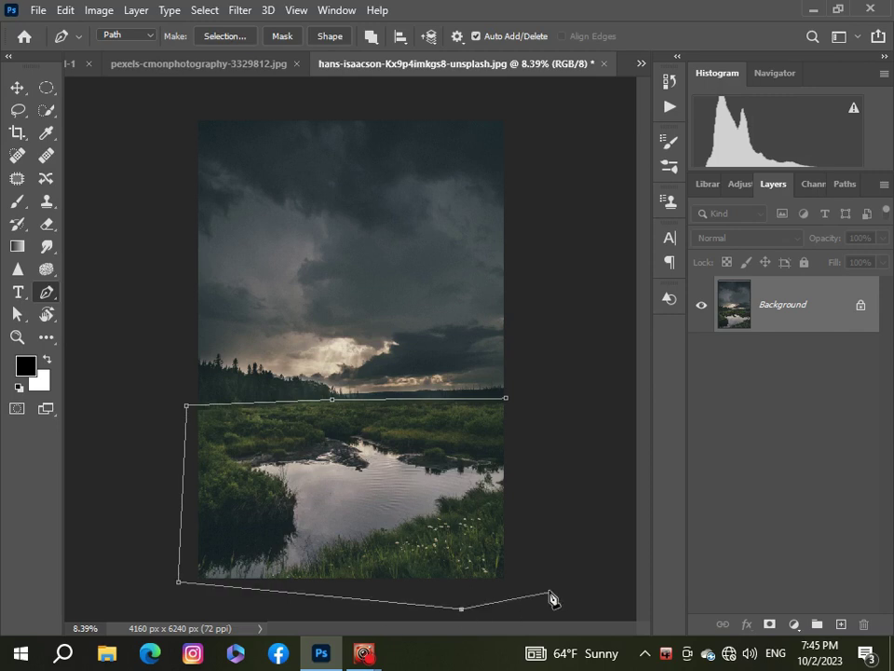
Step: Convert the pen path into an active selection with Make Selection
right_click(377, 459)
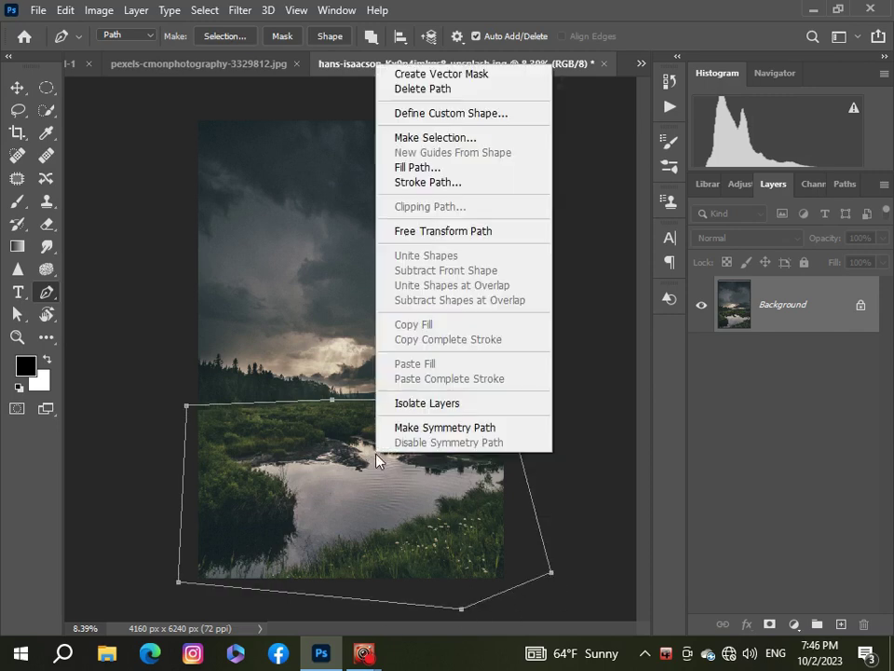
click(424, 136)
click(540, 160)
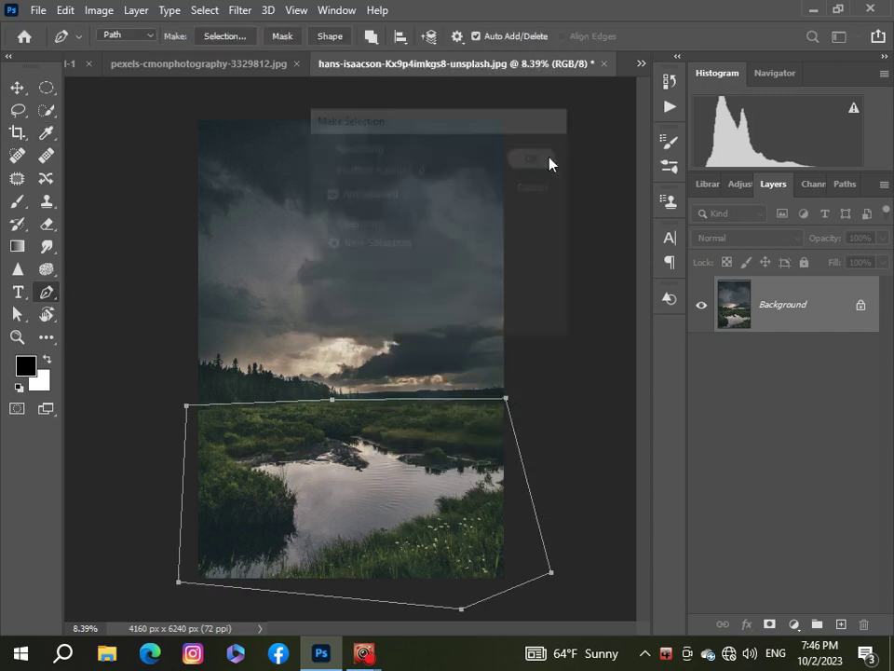
click(17, 87)
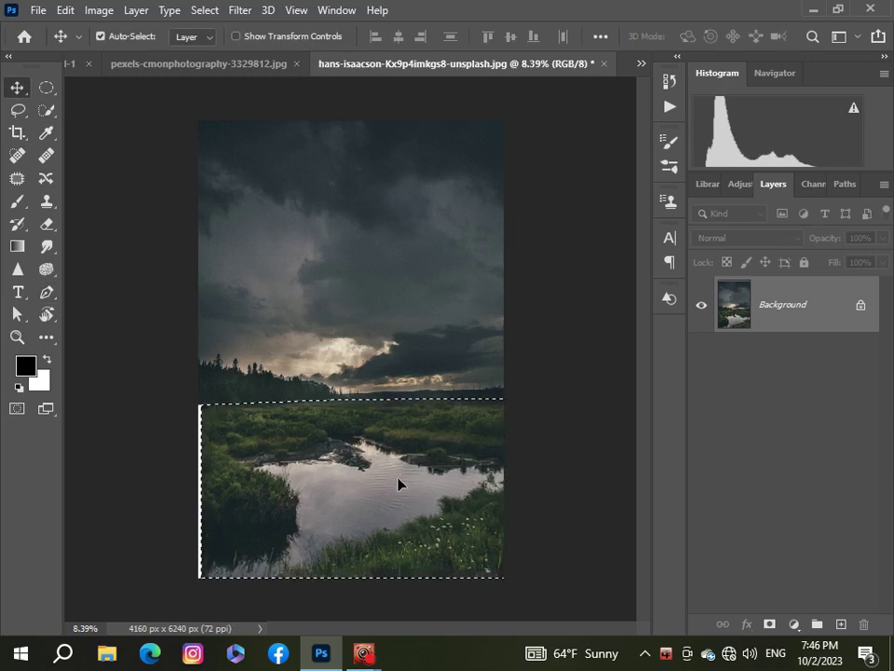
Step: Paste the grass selection into Untitled-1 and scale it down to about canvas width
click(641, 64)
click(599, 76)
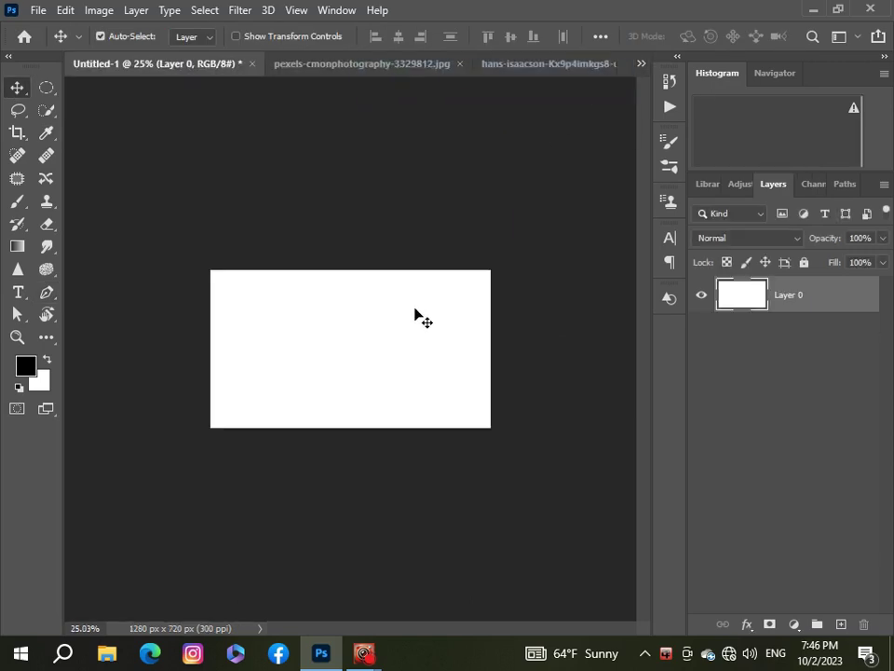
key(ctrl+v)
key(ctrl+t)
key(ctrl+0)
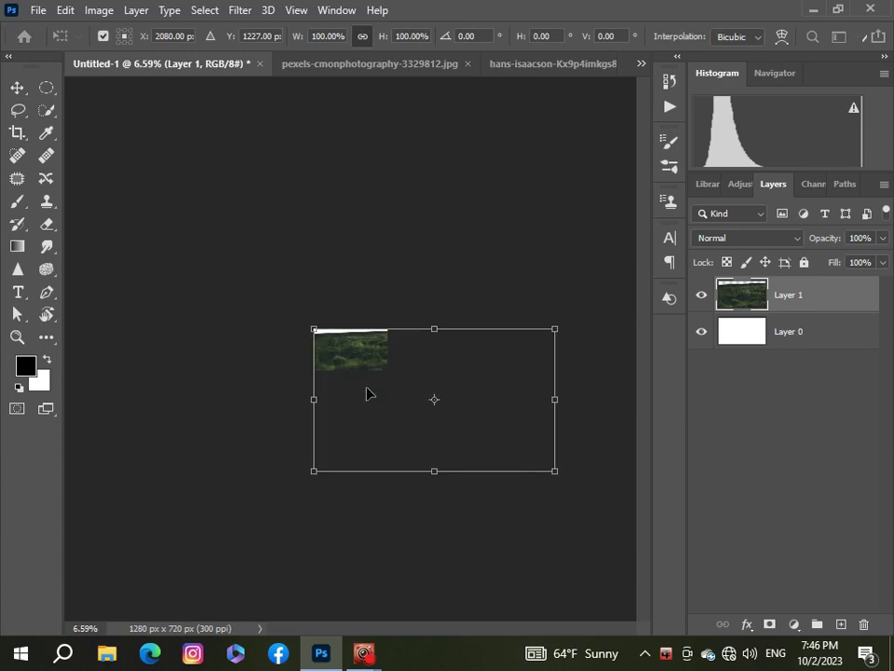
drag(555, 471, 385, 399)
key(ctrl+plus)
key(ctrl+plus)
key(ctrl+plus)
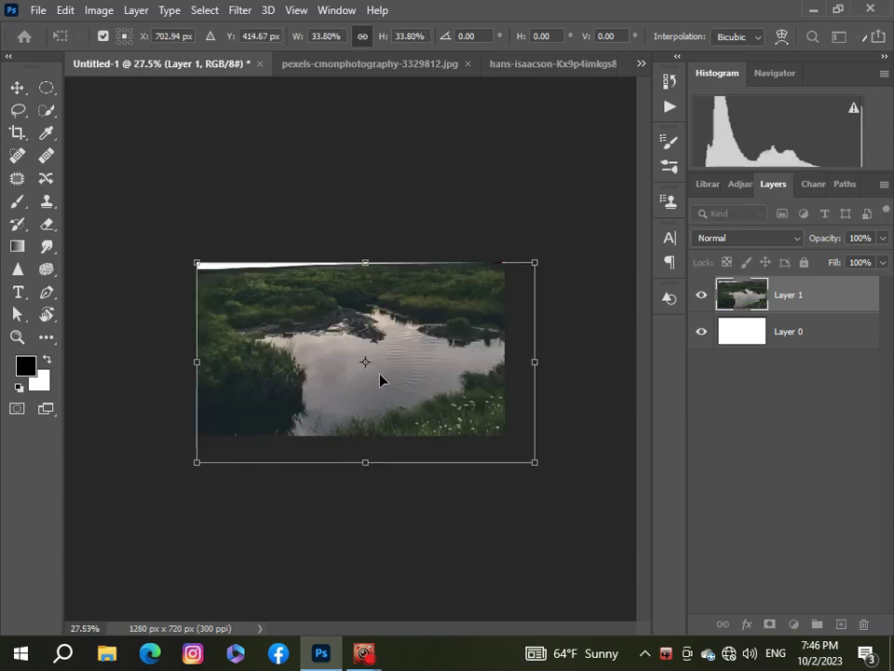
drag(365, 265, 365, 348)
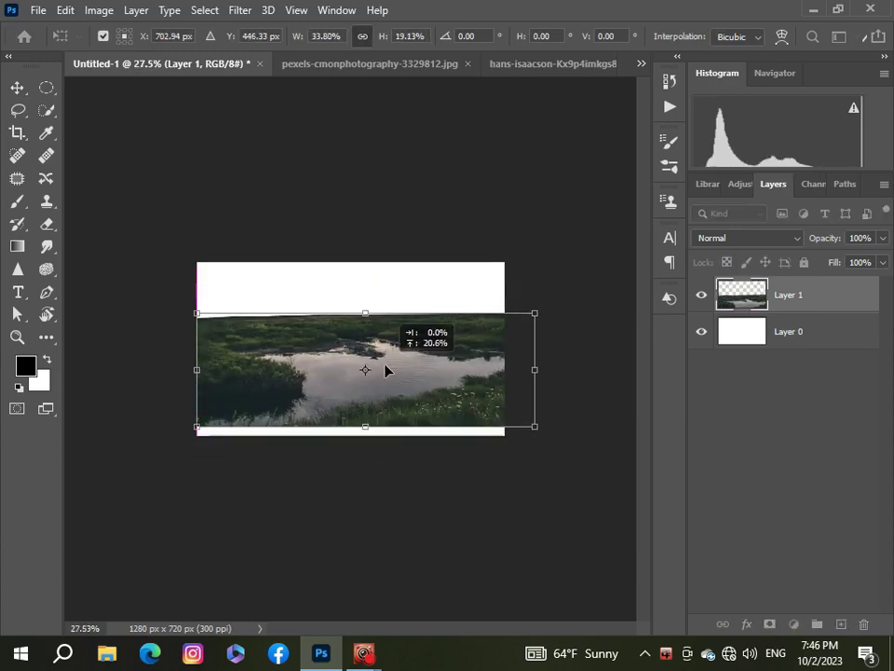
drag(385, 411, 385, 383)
Step: Fit the grass strip's edges to the canvas bottom and commit the transform
key(ctrl+plus)
key(ctrl+plus)
scroll(388, 384, down, 3)
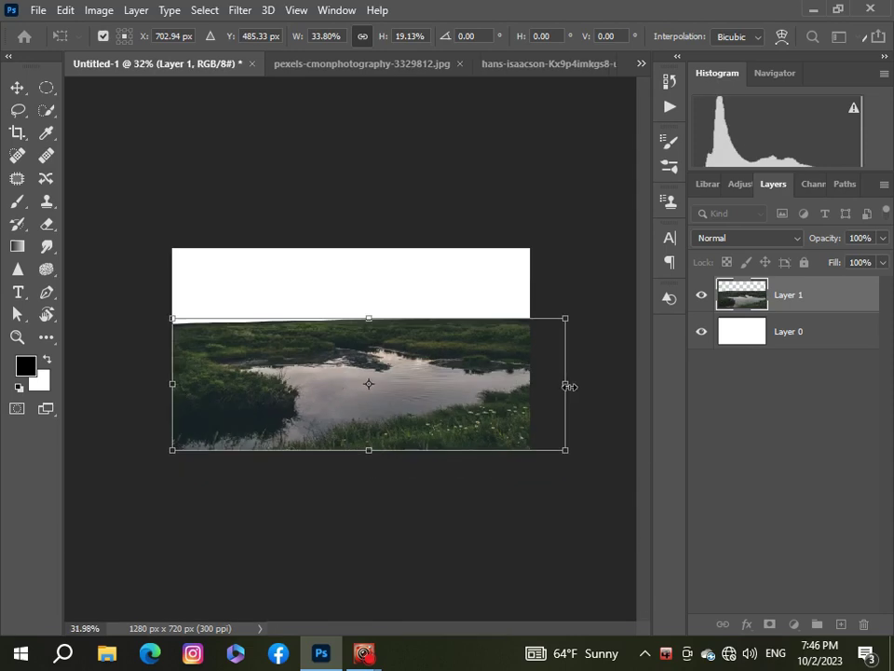
drag(569, 385, 530, 385)
drag(351, 450, 351, 427)
drag(388, 380, 388, 401)
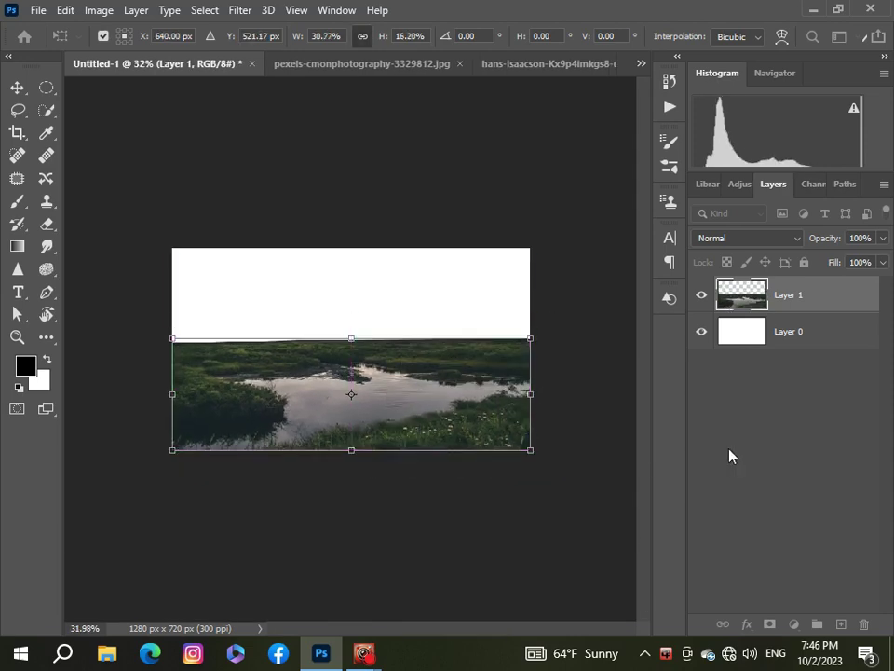
key(Return)
Step: Select Layer 1 in the Layers panel
scroll(330, 439, up, 2)
scroll(329, 438, down, 3)
scroll(329, 439, up, 2)
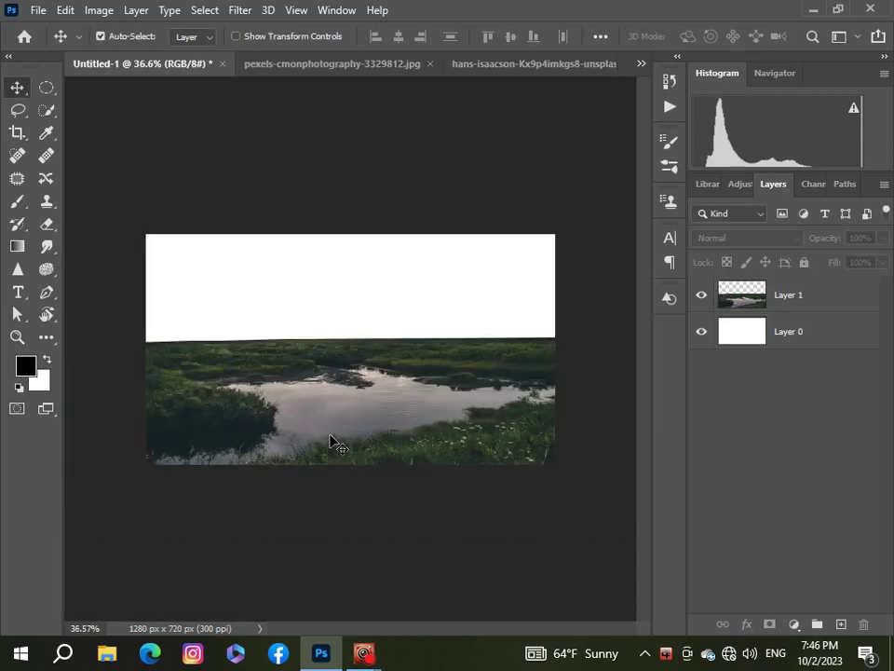
scroll(330, 431, up, 2)
scroll(330, 430, down, 2)
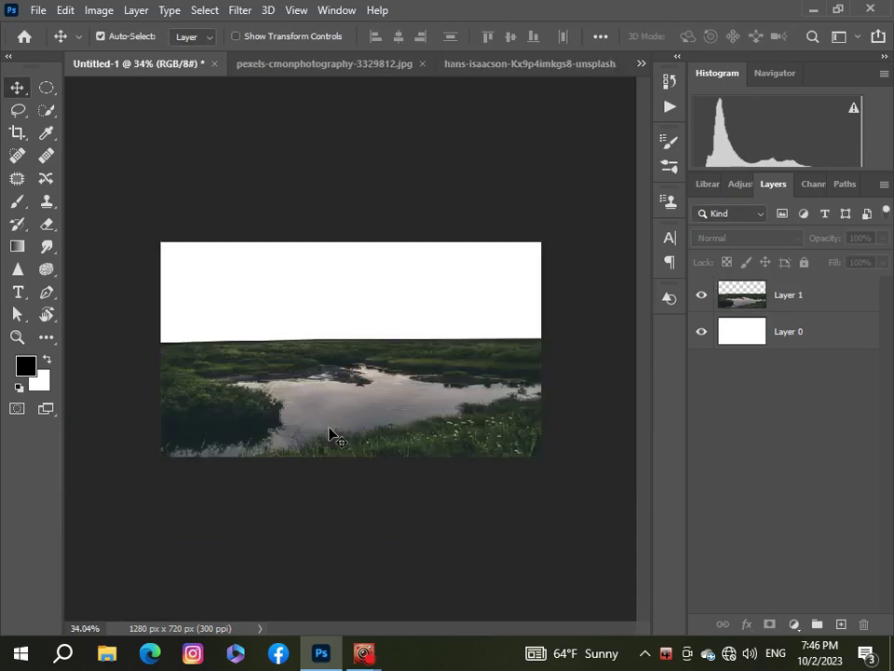
scroll(330, 431, up, 1)
click(811, 303)
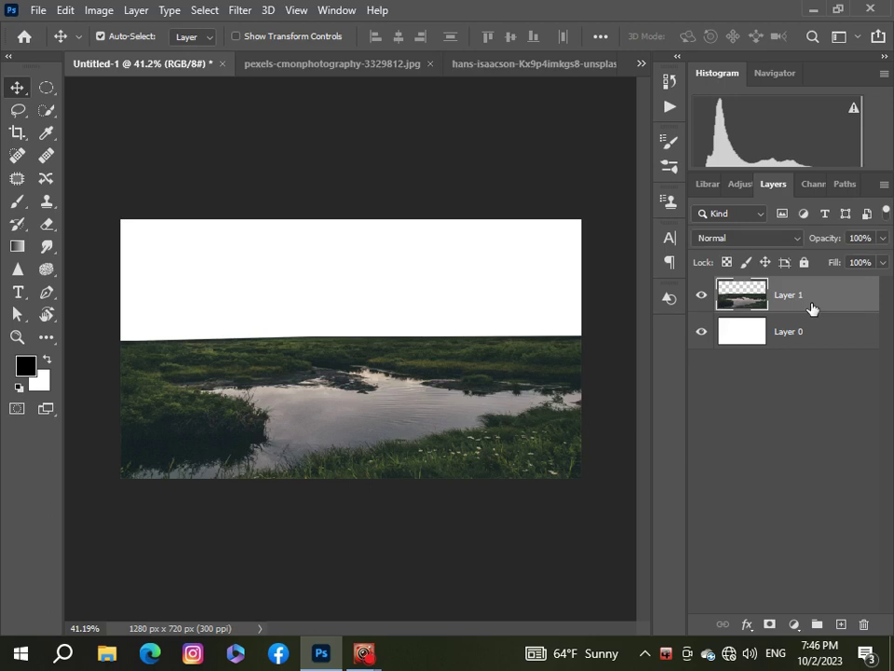
Step: Switch to the dark forest photo and select and copy all of it
click(641, 64)
click(554, 110)
click(640, 63)
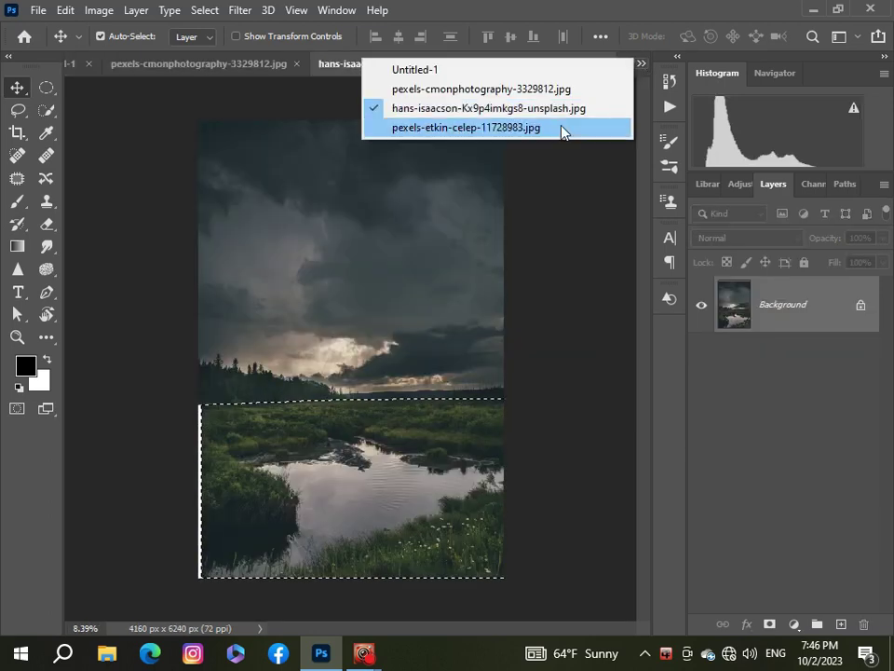
click(559, 128)
key(ctrl+a)
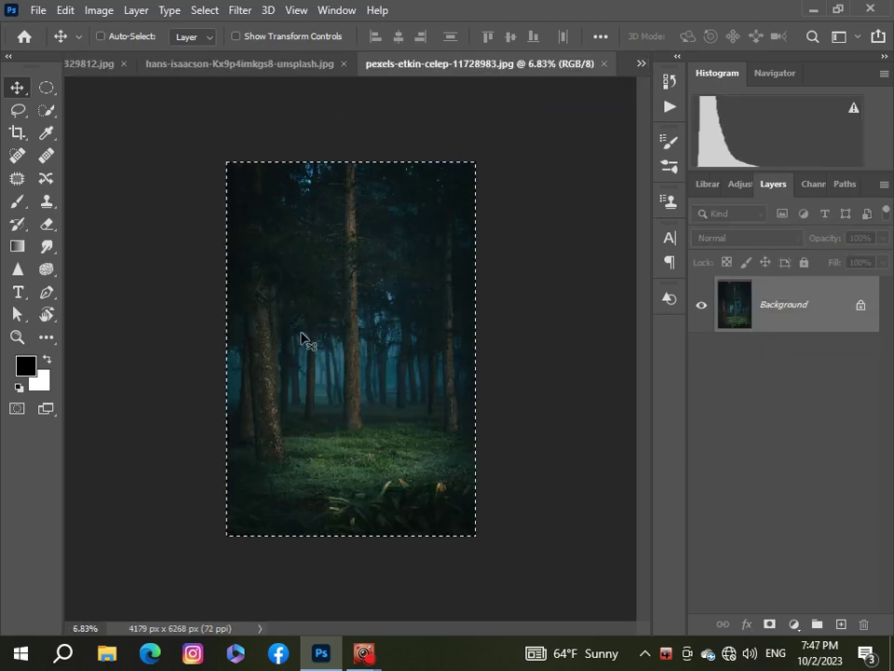
click(100, 35)
Step: Paste the forest into Untitled-1 as Layer 2, below the pond Layer 1
click(641, 64)
click(522, 71)
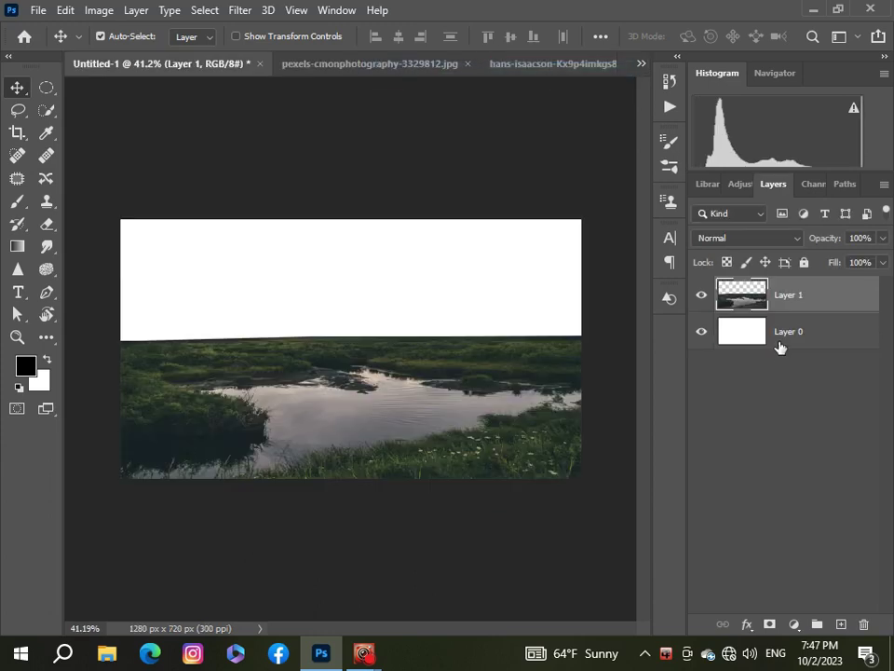
key(ctrl+v)
key(ctrl+t)
drag(774, 316, 810, 347)
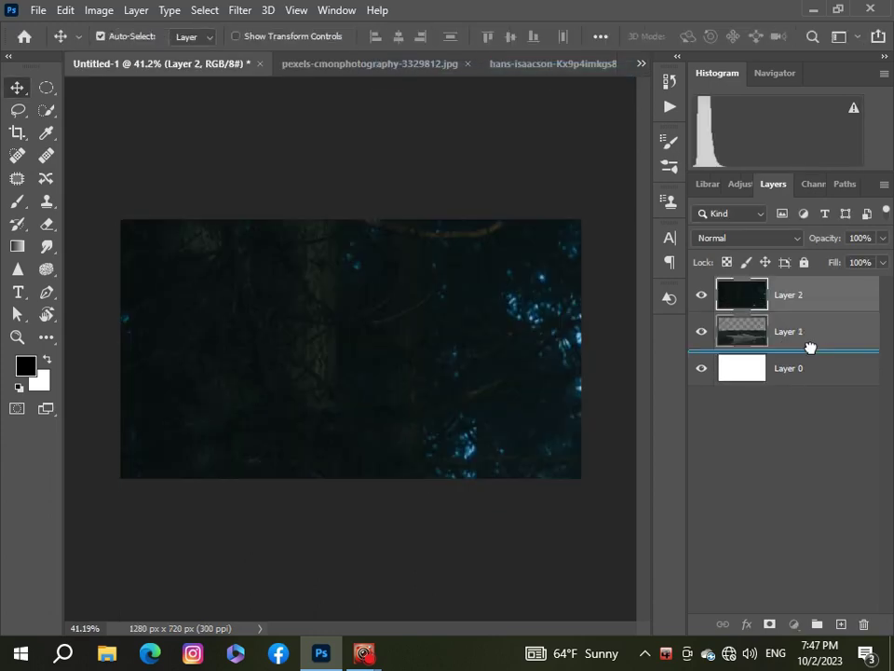
Step: Scale the forest down, place it on the canvas's left side, and reselect Layer 2
key(ctrl+t)
scroll(449, 332, down, 5)
scroll(448, 332, down, 6)
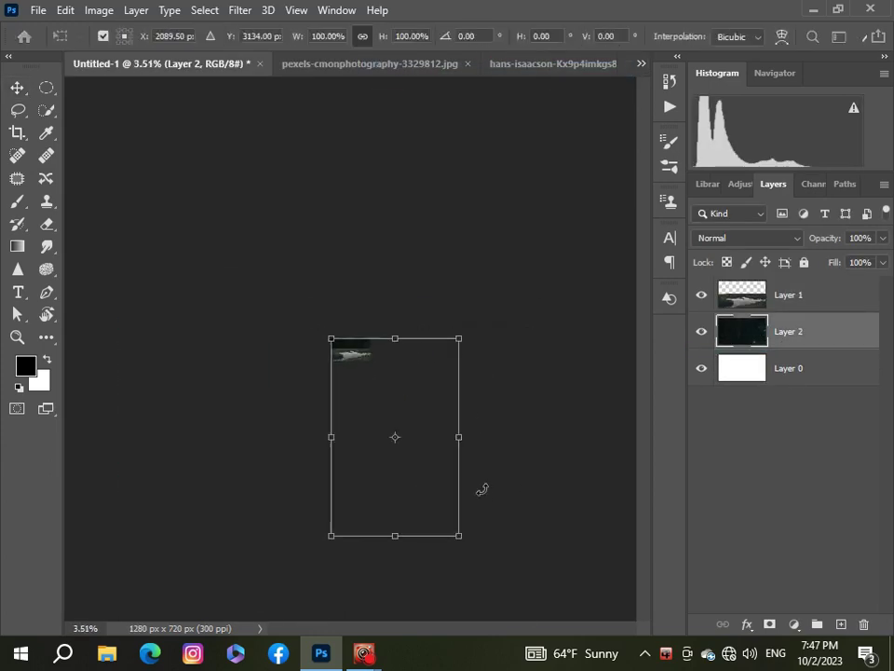
mouse_move(459, 534)
mouse_down()
mouse_move(389, 388)
mouse_move(354, 377)
mouse_up()
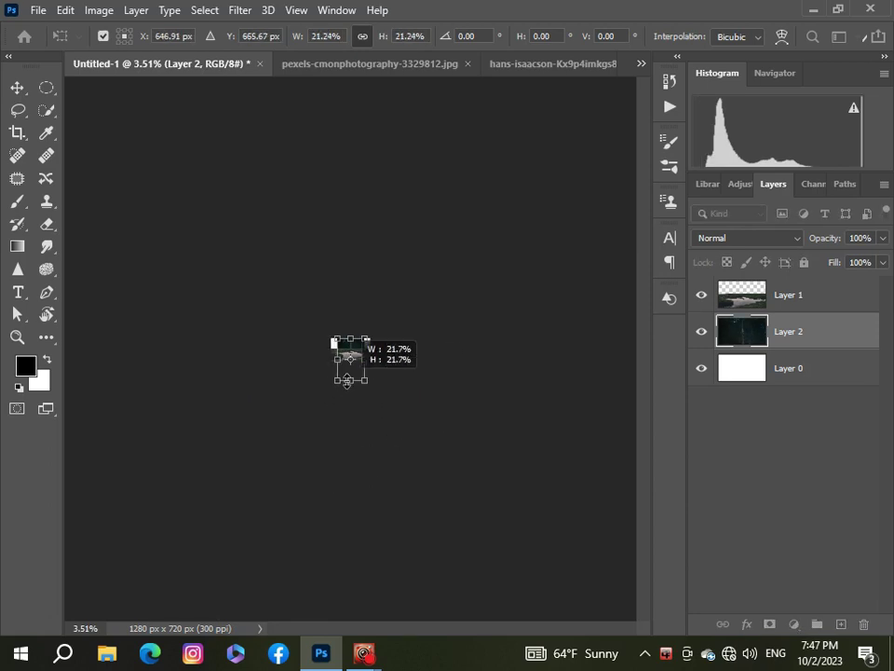
scroll(353, 386, up, 3)
scroll(338, 289, up, 3)
drag(338, 290, 264, 114)
scroll(250, 255, up, 3)
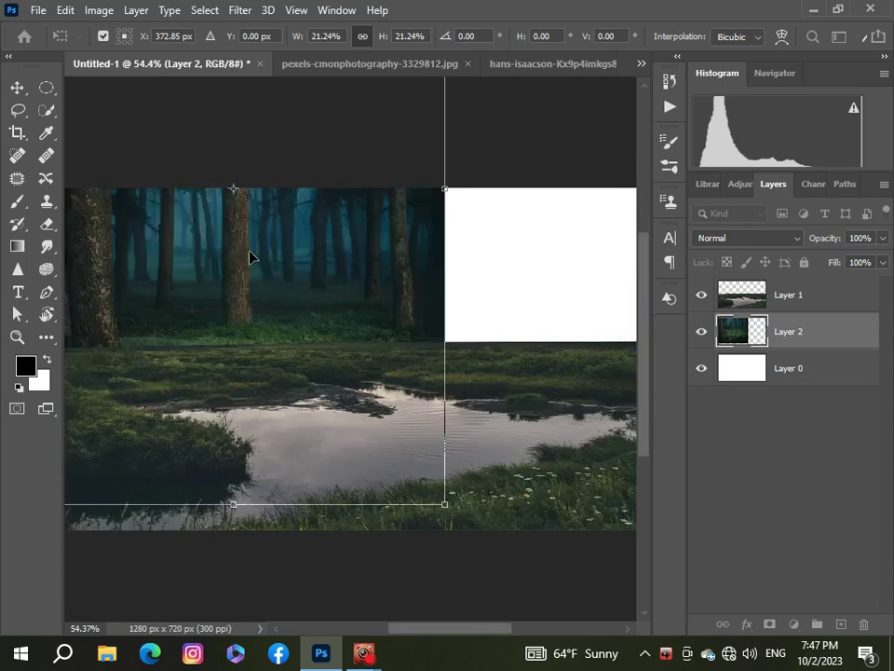
scroll(249, 255, down, 5)
scroll(250, 255, up, 2)
key(Return)
click(770, 480)
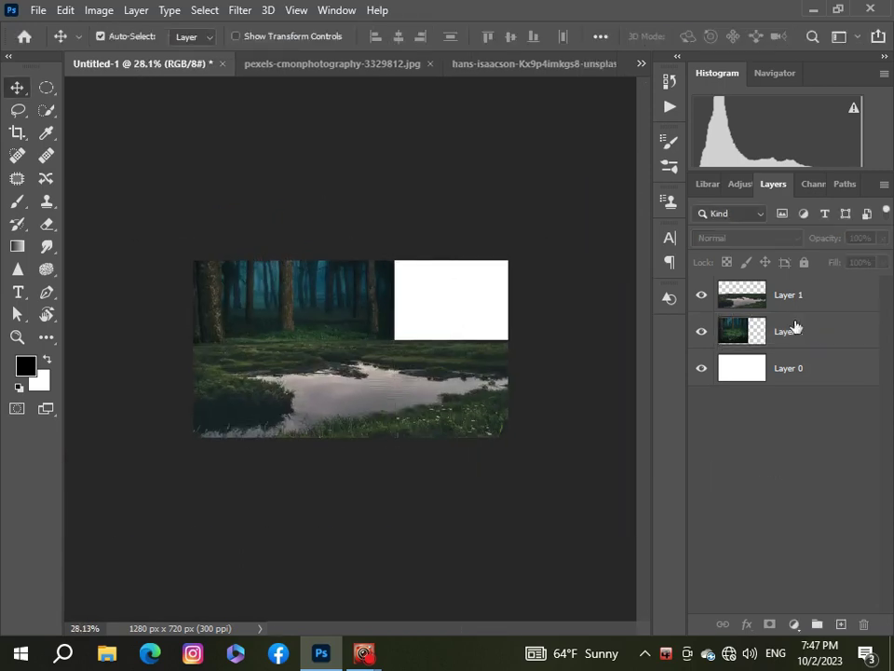
click(820, 343)
Step: Duplicate Layer 2, move the copy right, and flip it horizontally
key(ctrl+j)
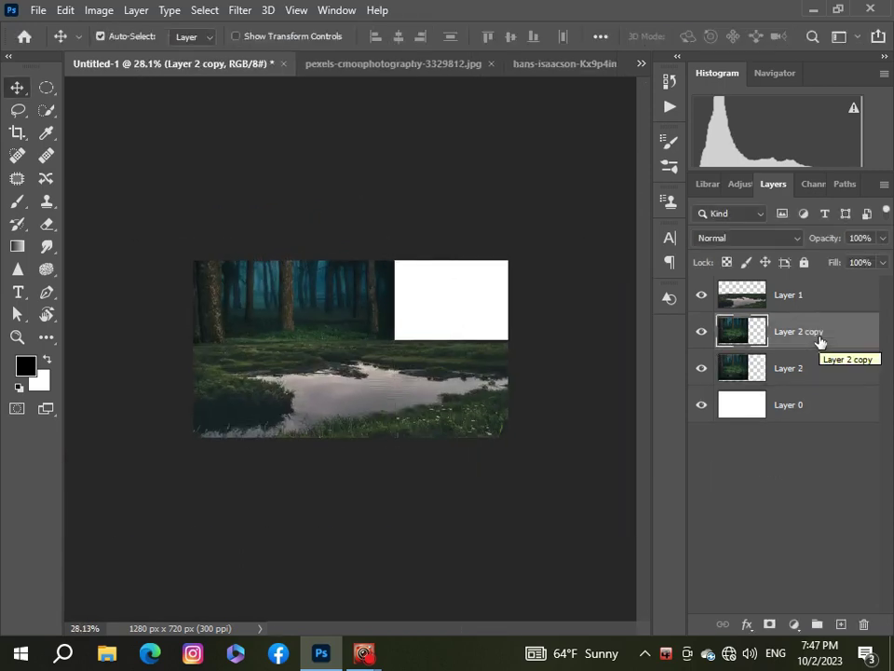
mouse_move(363, 309)
mouse_down()
mouse_move(587, 308)
mouse_move(445, 298)
mouse_up()
key(ctrl+t)
right_click(479, 303)
click(537, 594)
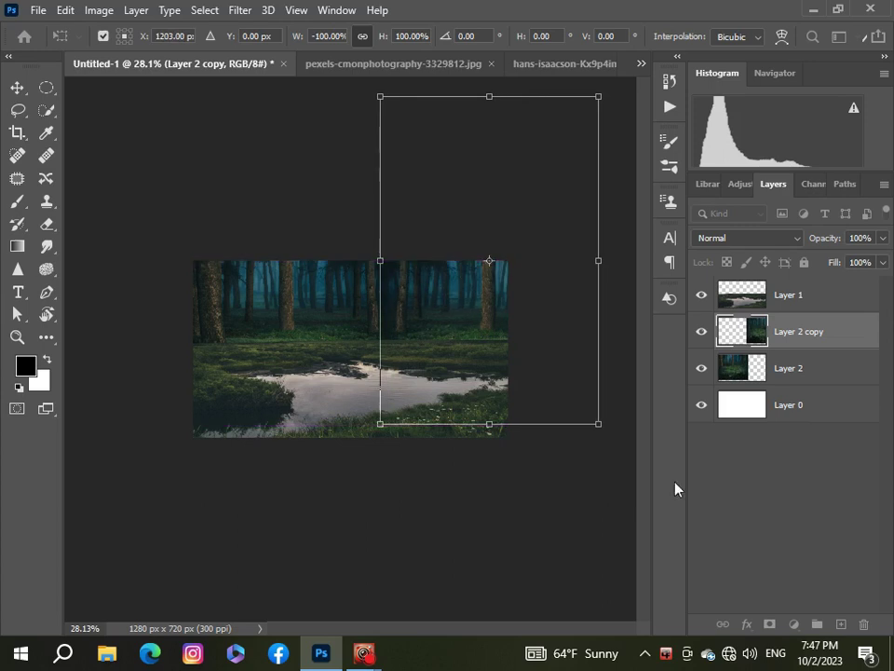
click(758, 525)
scroll(299, 341, down, 3)
scroll(292, 335, up, 5)
scroll(292, 333, down, 2)
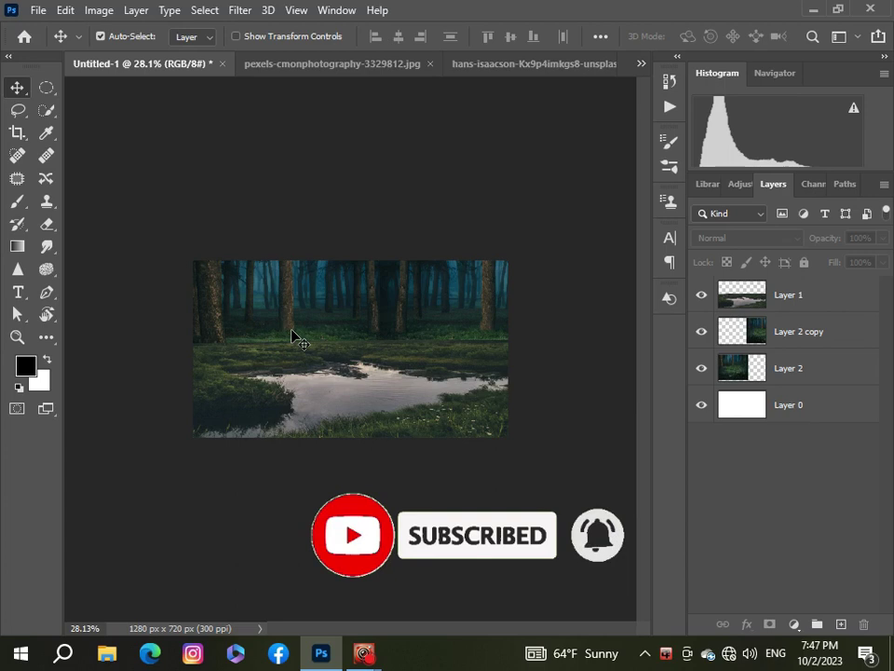
scroll(292, 335, up, 1)
scroll(291, 336, up, 1)
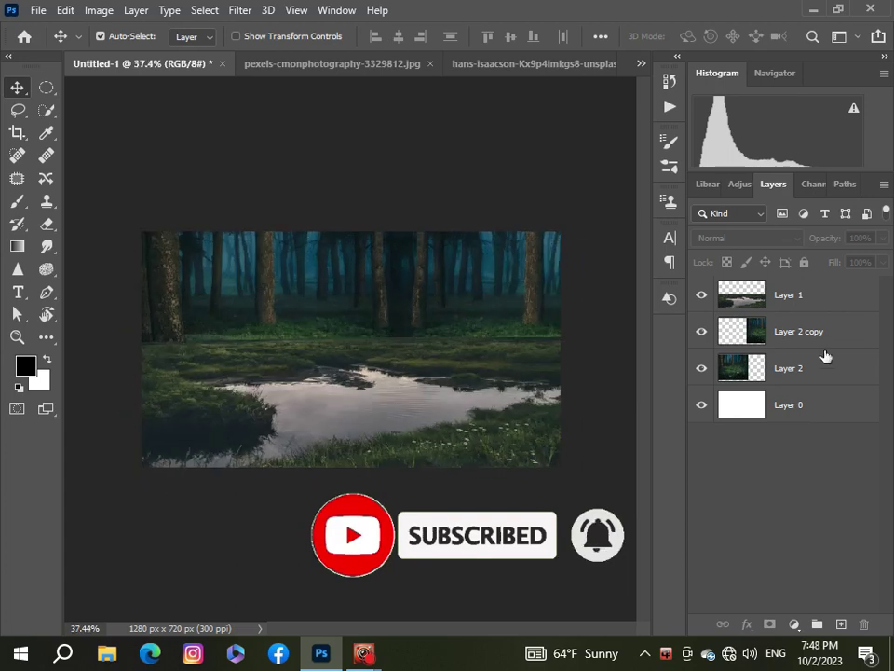
Step: Add a mask to Layer 1 and brush a black band along its top edge
click(826, 296)
click(769, 624)
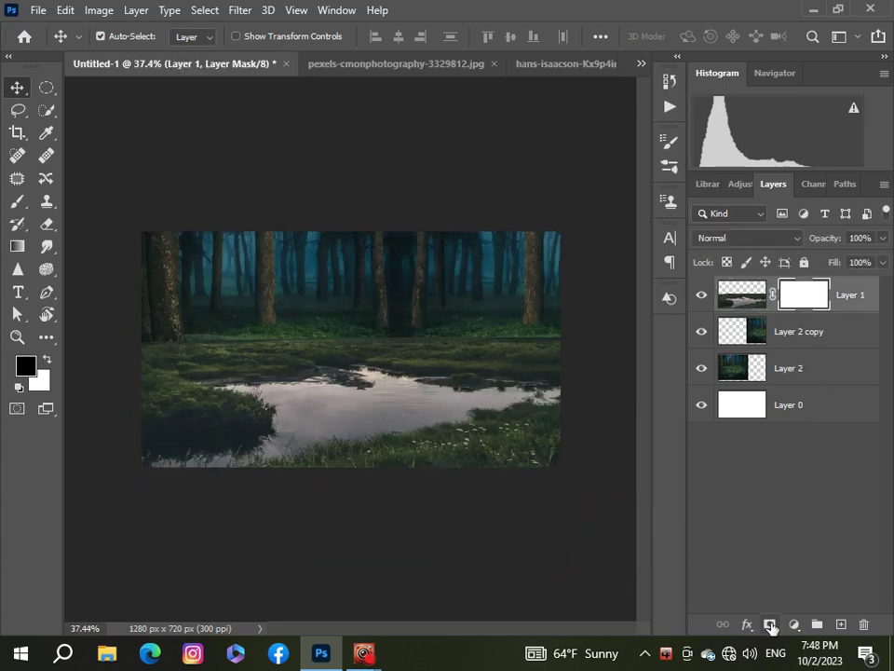
click(19, 205)
scroll(473, 599, up, 1)
scroll(476, 603, up, 4)
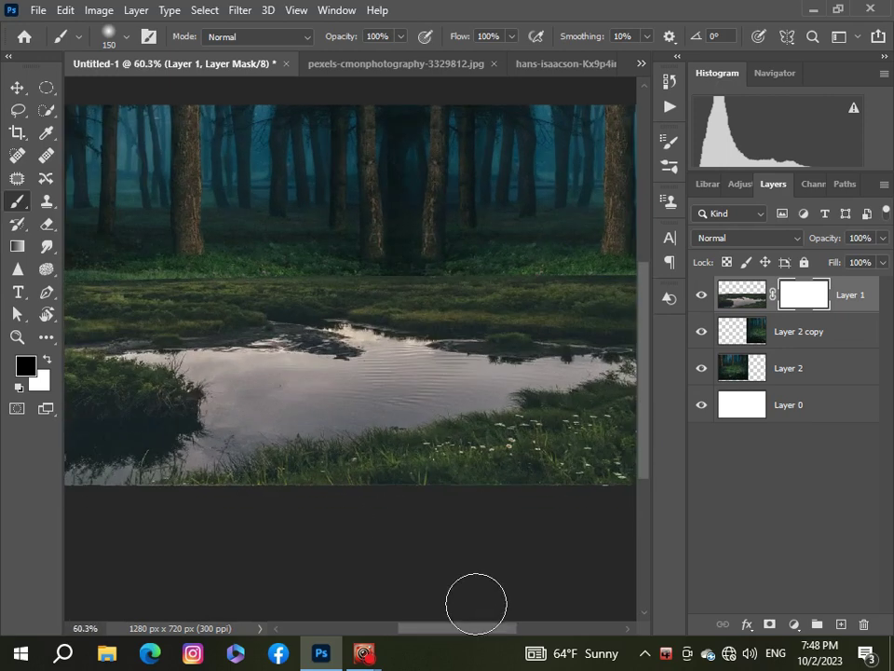
drag(455, 631, 406, 635)
scroll(102, 315, down, 2)
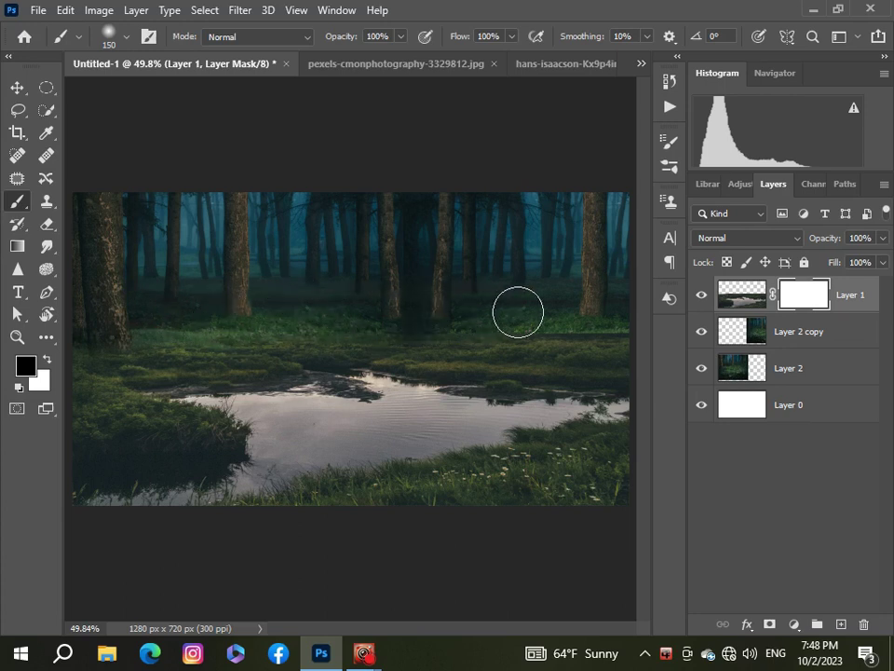
scroll(596, 317, down, 6)
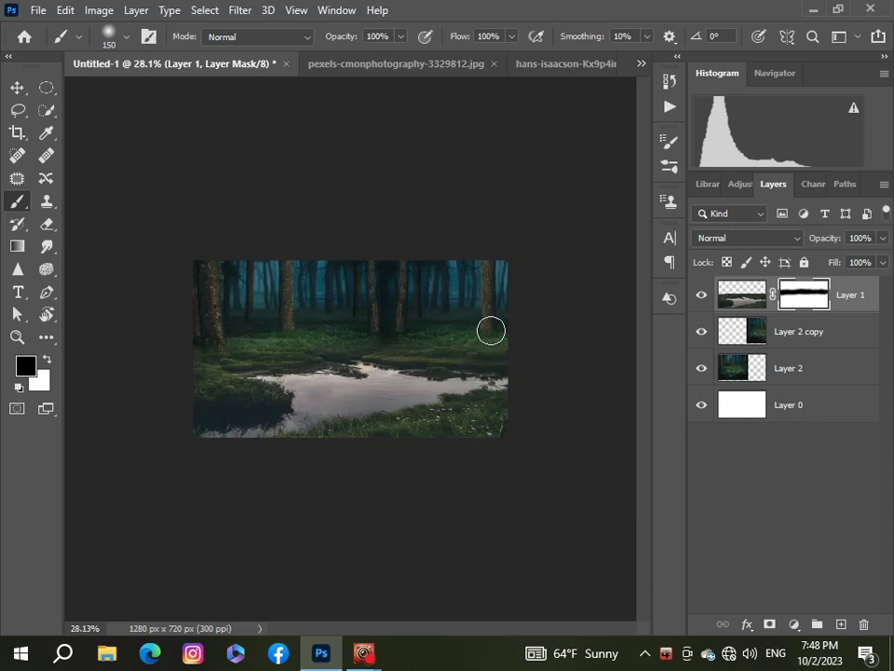
scroll(437, 321, up, 3)
scroll(387, 318, up, 2)
scroll(447, 321, down, 4)
scroll(513, 325, down, 1)
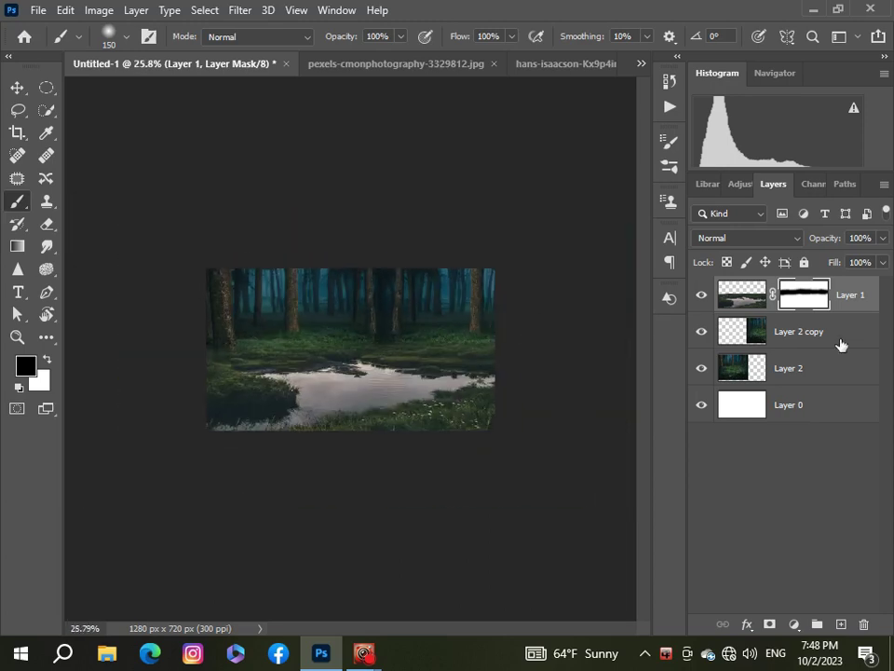
Step: Add a mask to Layer 2 copy and paint black over the centre trunks at 53% opacity
click(858, 347)
click(769, 624)
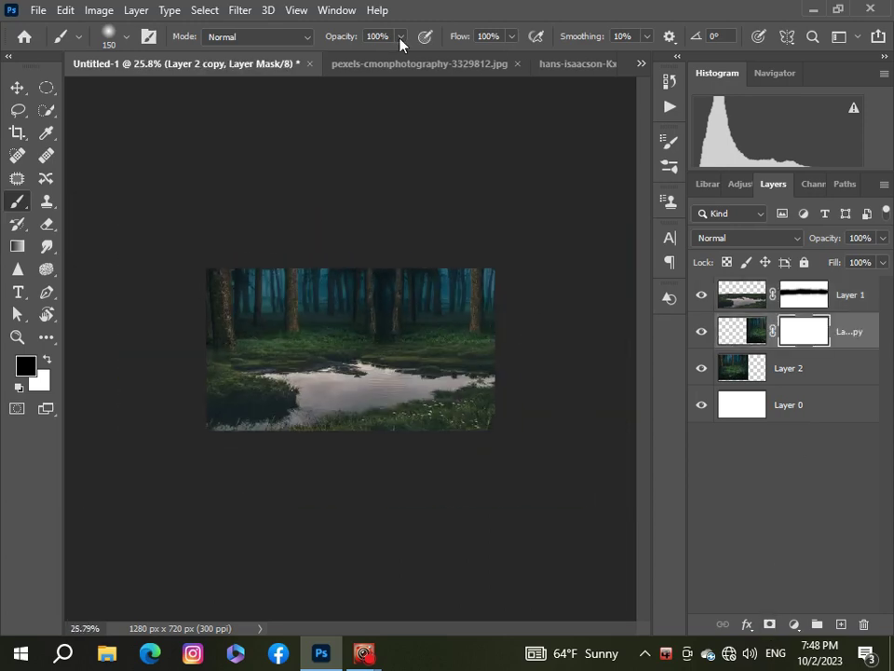
scroll(401, 249, up, 2)
scroll(416, 196, up, 2)
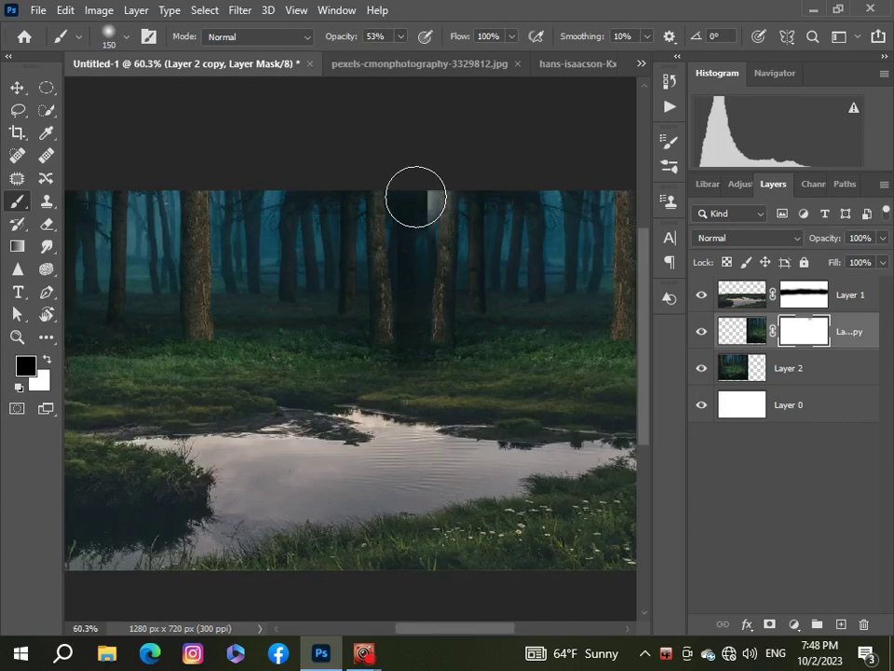
drag(374, 201, 370, 323)
Step: Shrink the brush and paint out more of the lower tree trunk
scroll(366, 239, up, 2)
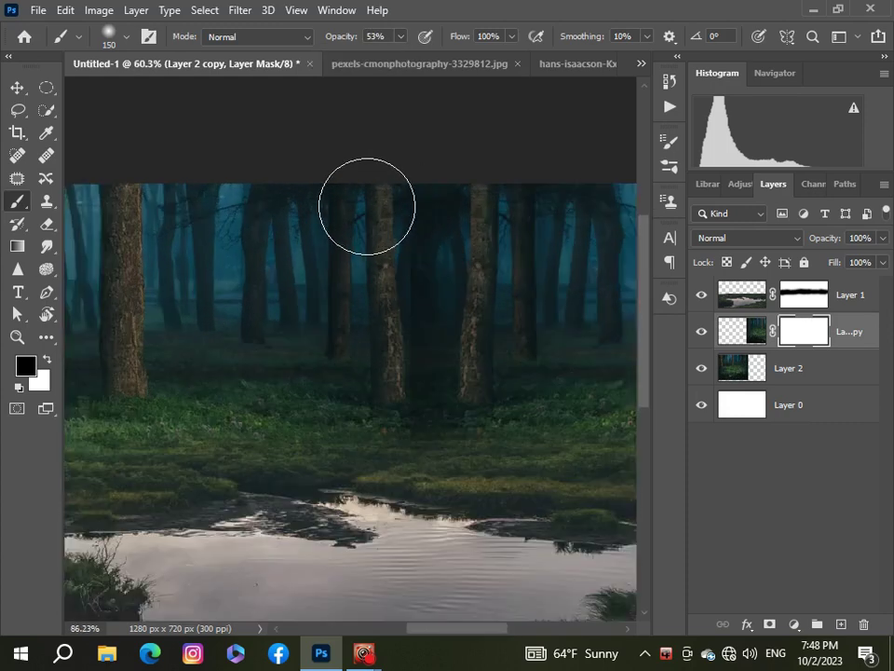
key(bracketleft)
key(bracketleft)
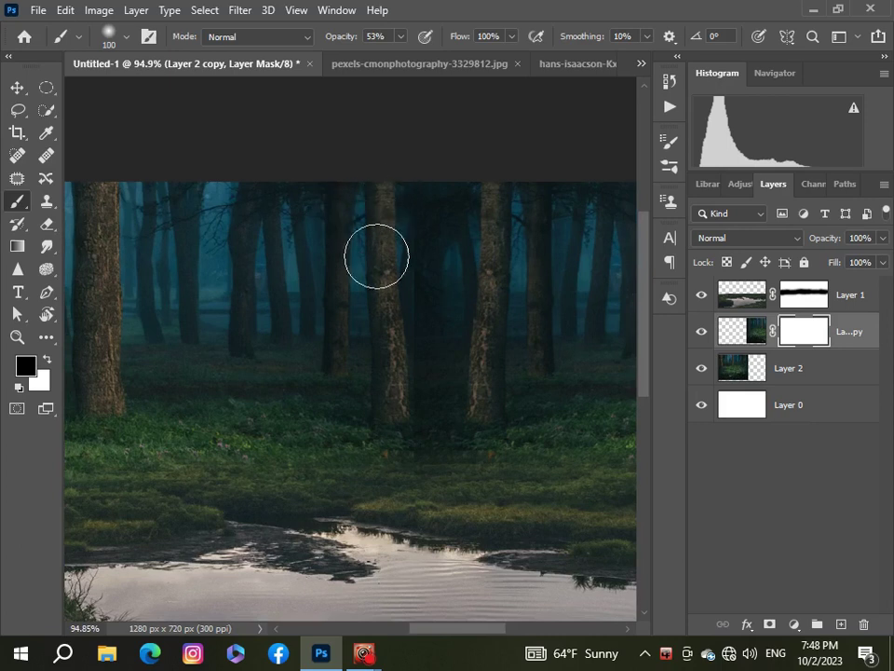
mouse_move(397, 409)
mouse_down()
mouse_move(391, 447)
mouse_move(385, 407)
mouse_up()
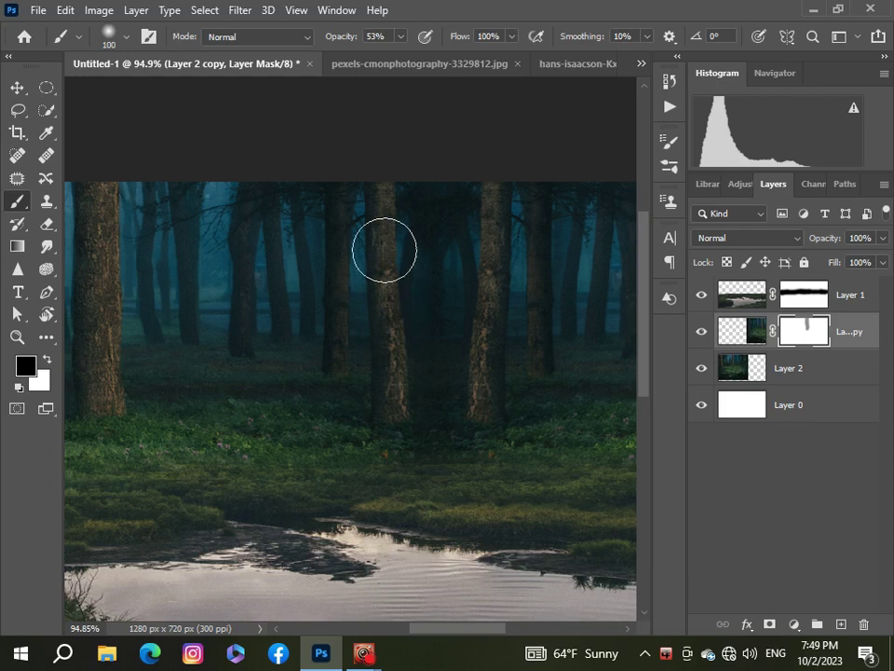
scroll(346, 239, down, 2)
scroll(344, 243, down, 3)
scroll(345, 242, up, 1)
scroll(343, 240, up, 3)
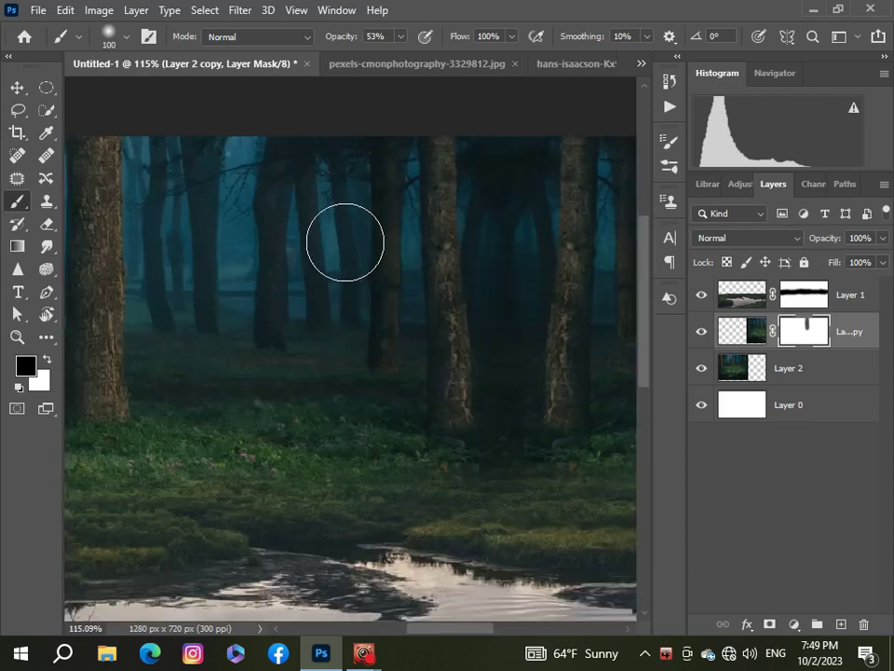
scroll(382, 266, up, 1)
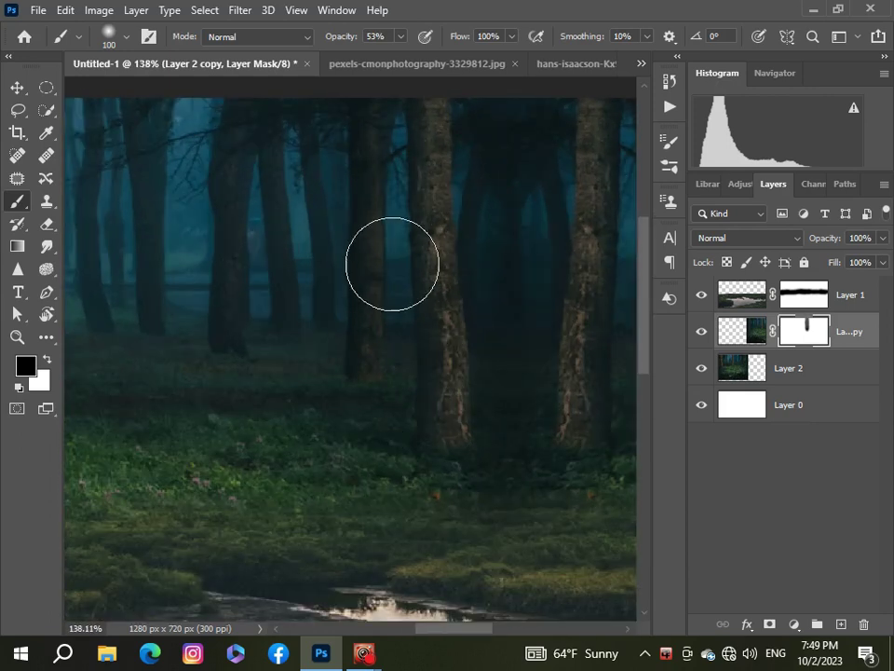
scroll(390, 261, down, 7)
scroll(391, 263, down, 2)
Step: Switch to the Move tool and bring up the adjustment layers list
click(11, 88)
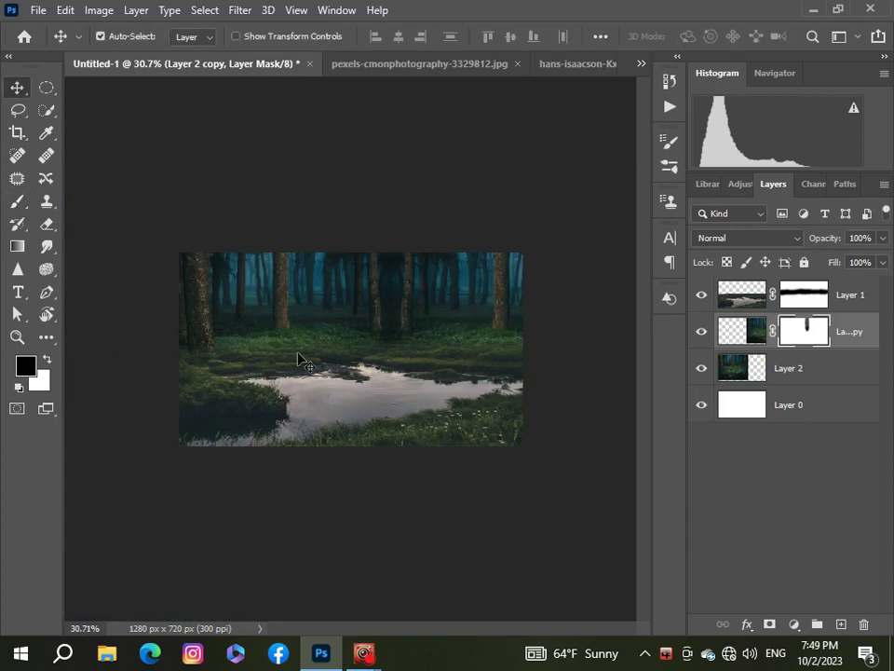
scroll(315, 363, down, 1)
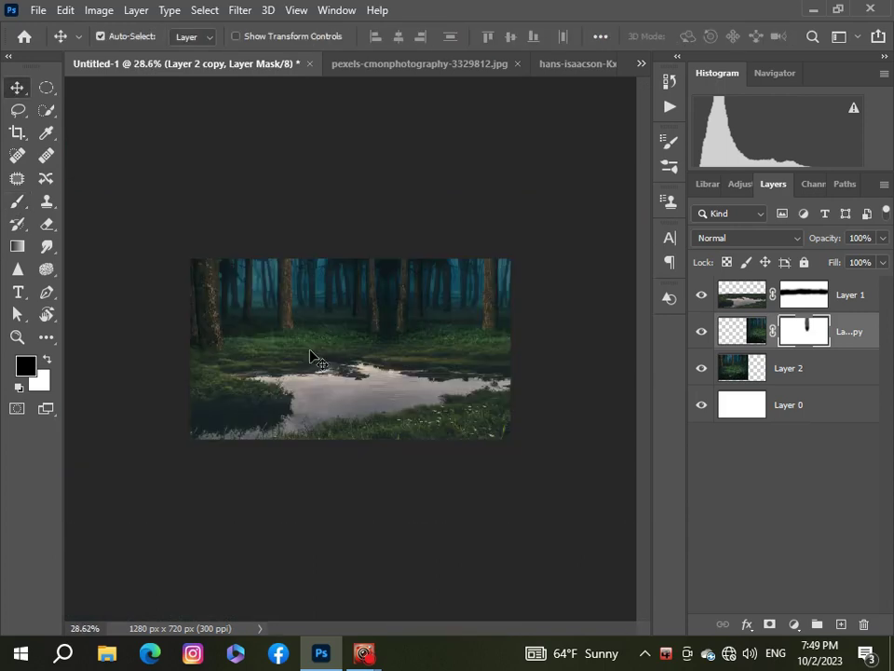
scroll(315, 358, up, 2)
scroll(312, 359, down, 1)
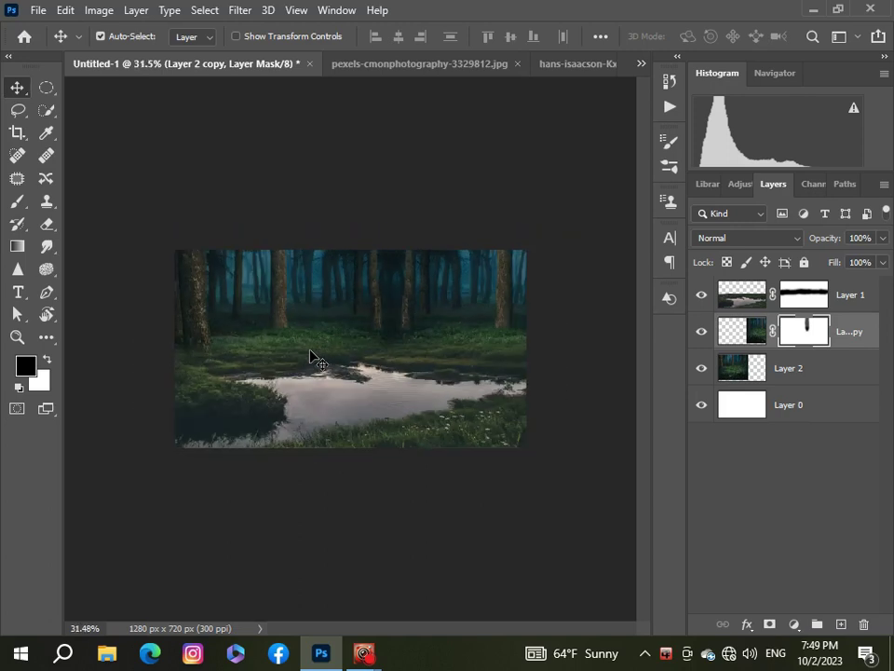
scroll(412, 346, down, 1)
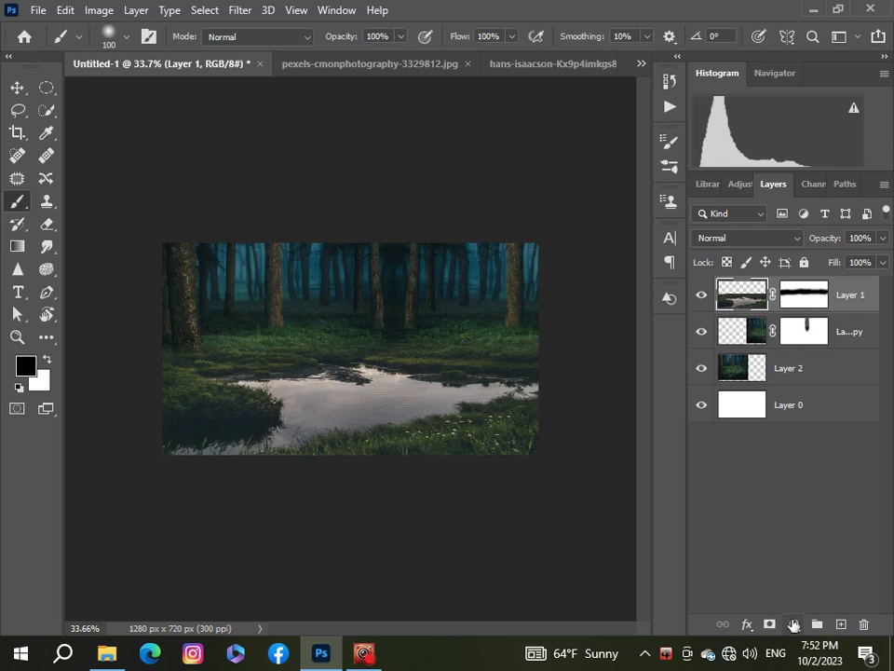
click(794, 624)
Step: Add a Color Lookup layer and compare the Moonlight.3DL and NightFromDay.CUBE LUTs
click(793, 526)
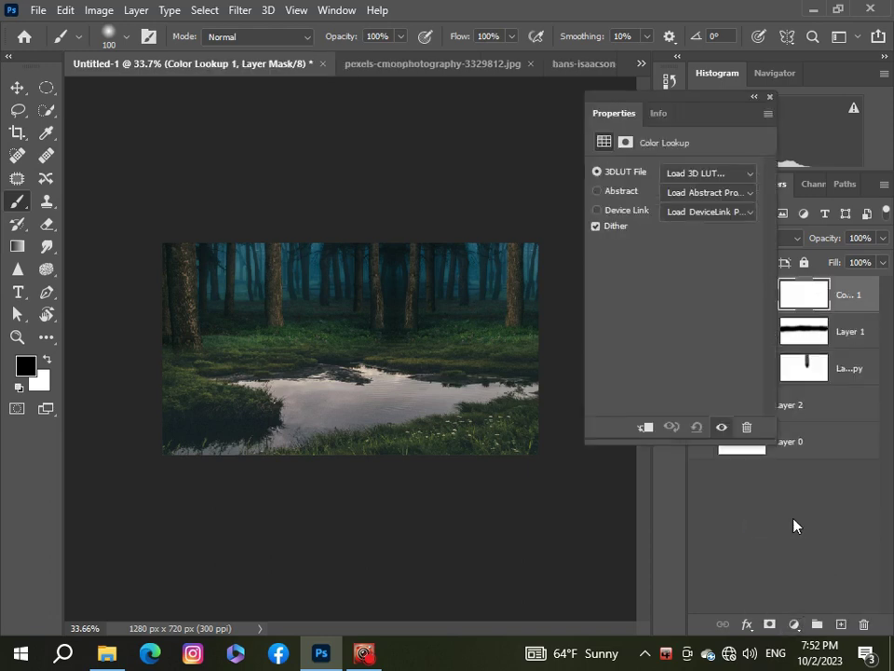
click(741, 174)
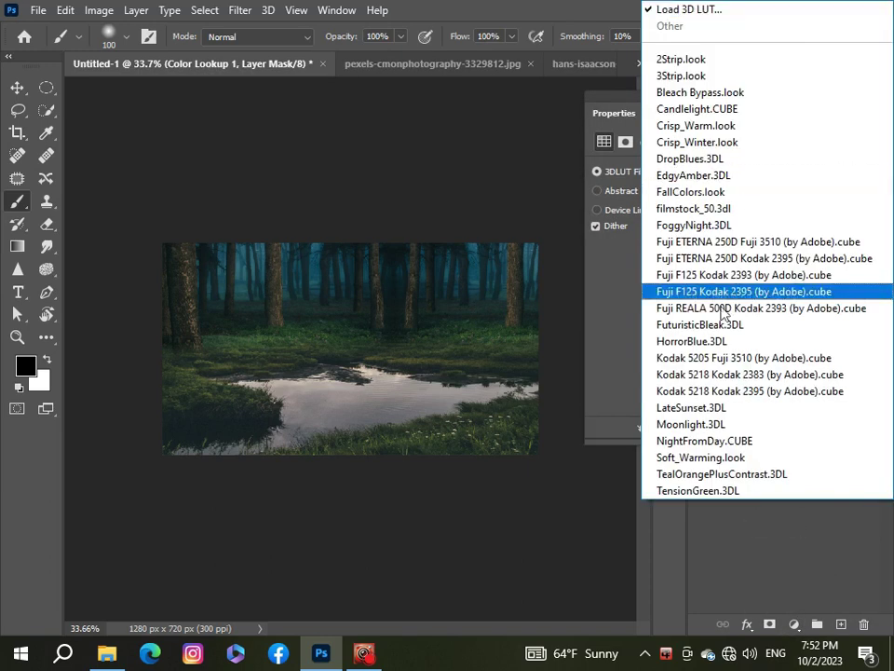
click(706, 424)
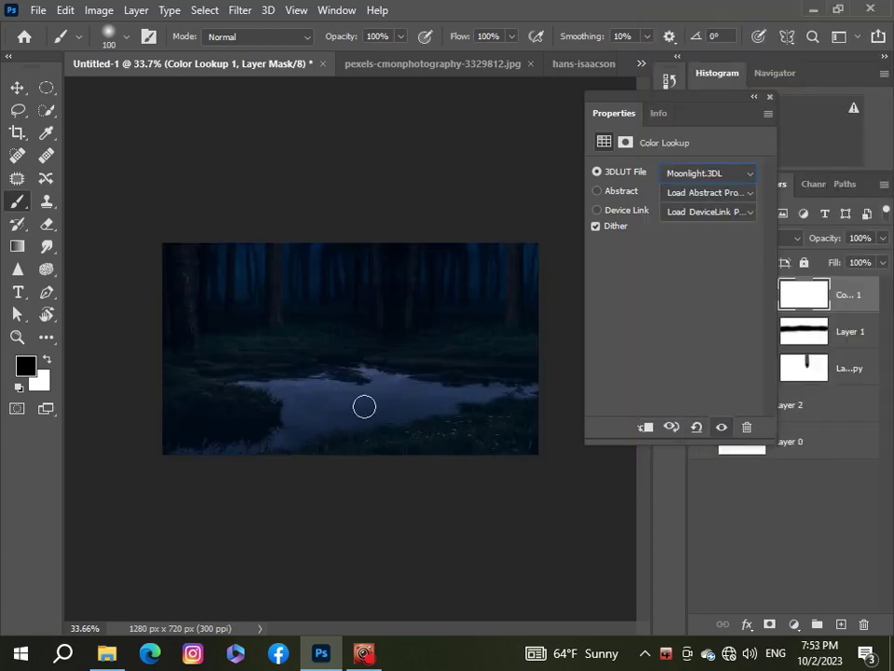
click(749, 174)
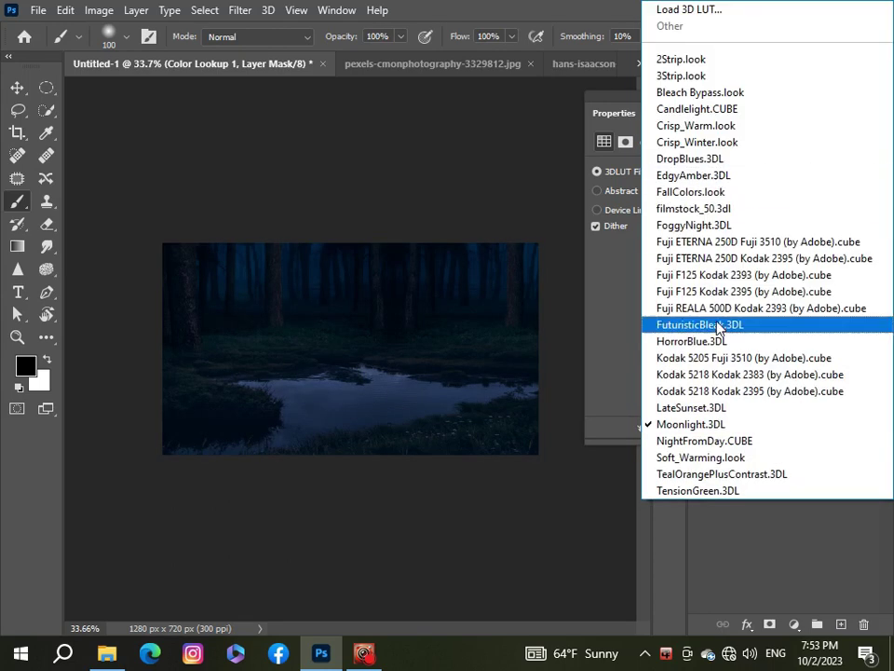
click(698, 442)
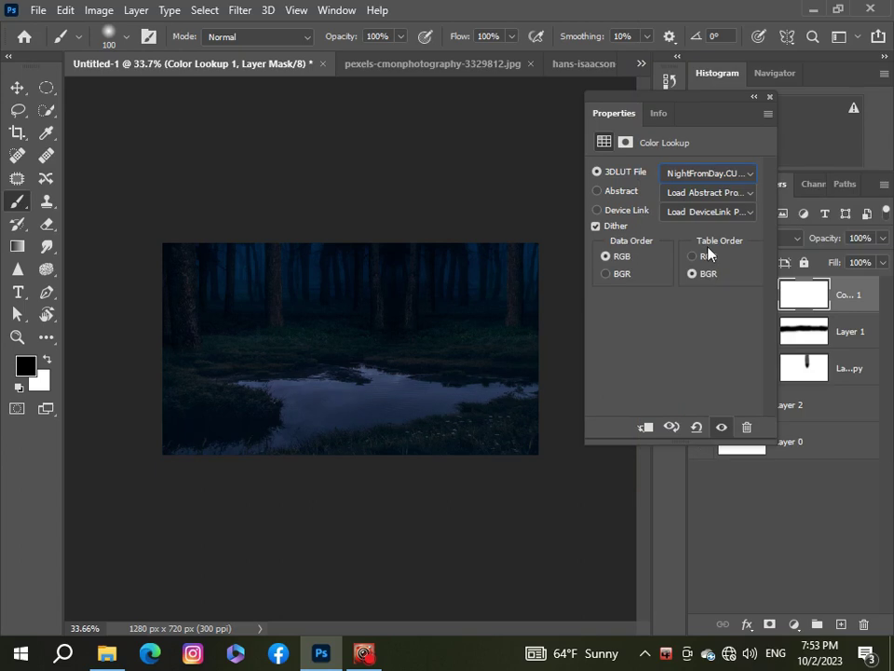
click(744, 174)
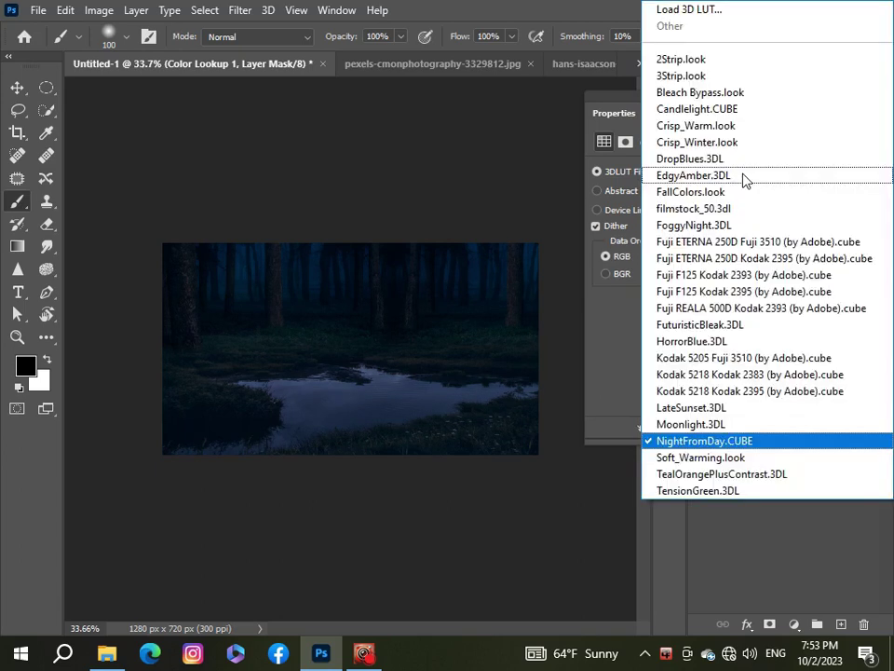
click(660, 424)
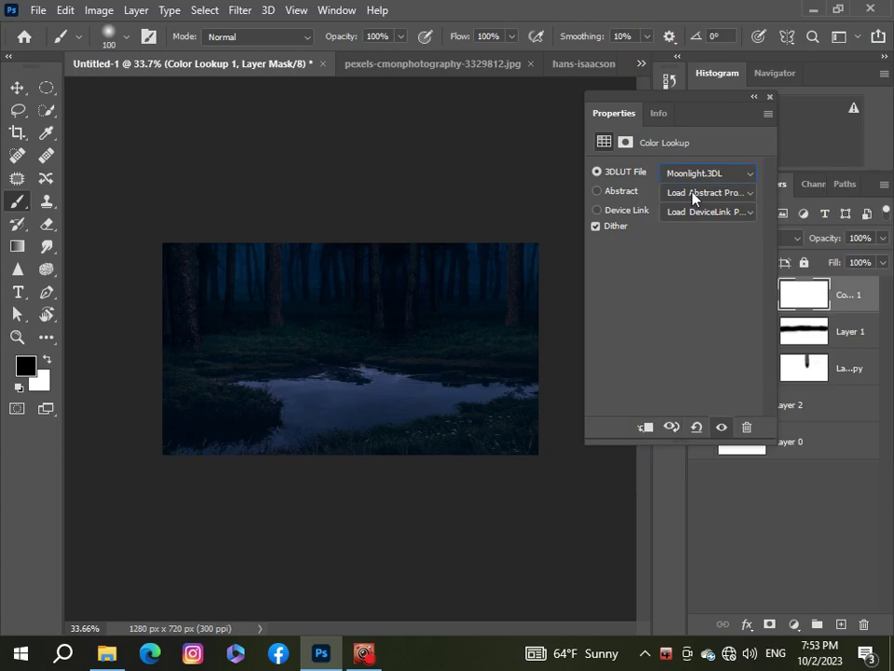
Step: Settle on the Moonlight.3DL LUT and close the Properties panel
click(722, 174)
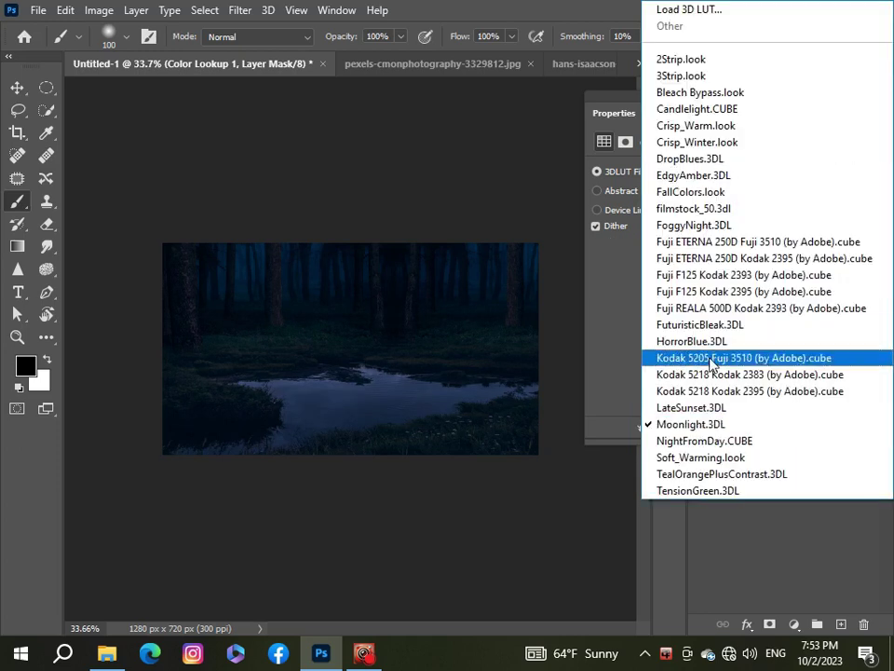
click(708, 441)
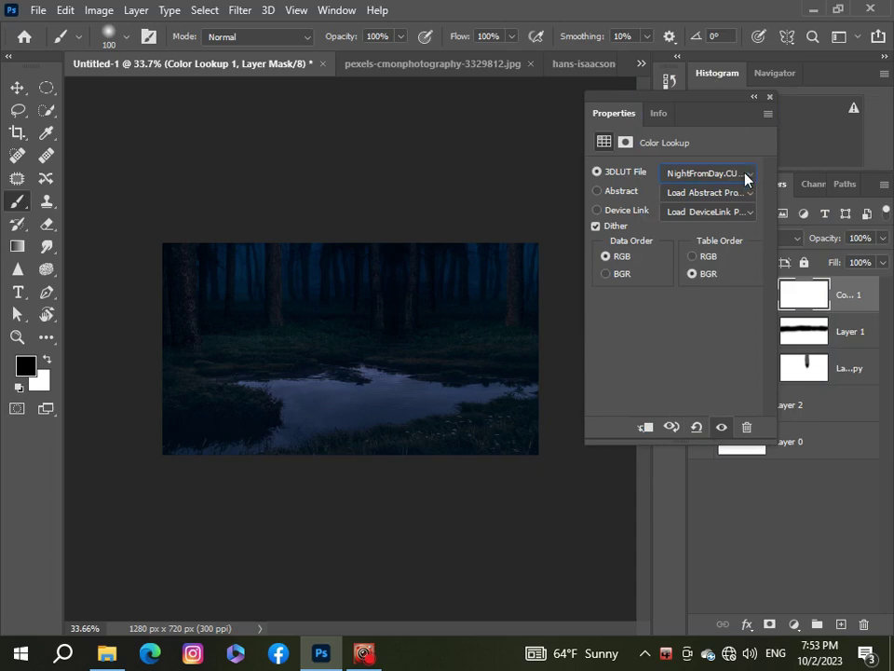
click(745, 177)
click(708, 444)
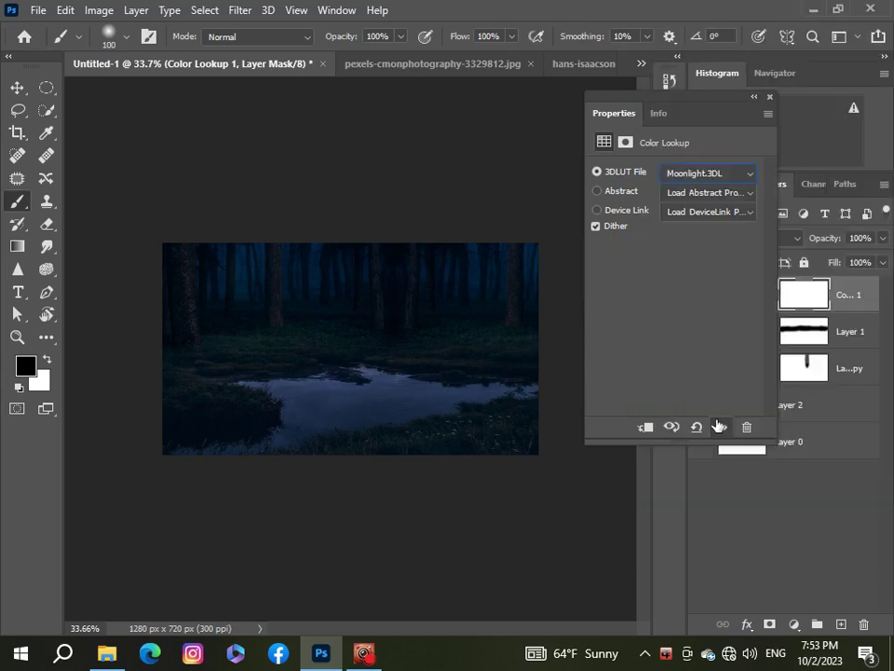
click(769, 97)
scroll(424, 358, up, 1)
scroll(424, 359, up, 2)
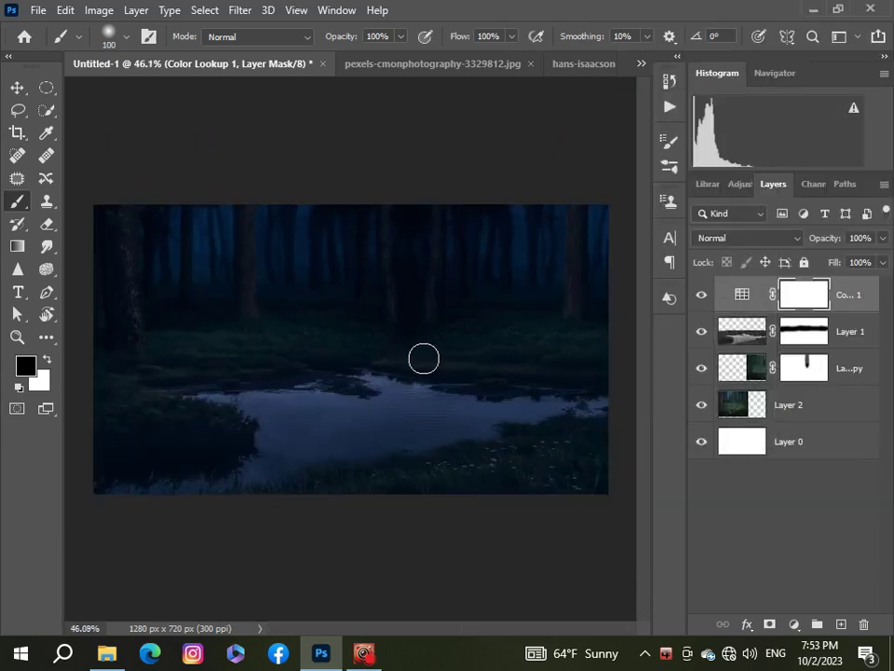
scroll(424, 359, down, 1)
scroll(424, 359, down, 1)
scroll(423, 358, down, 1)
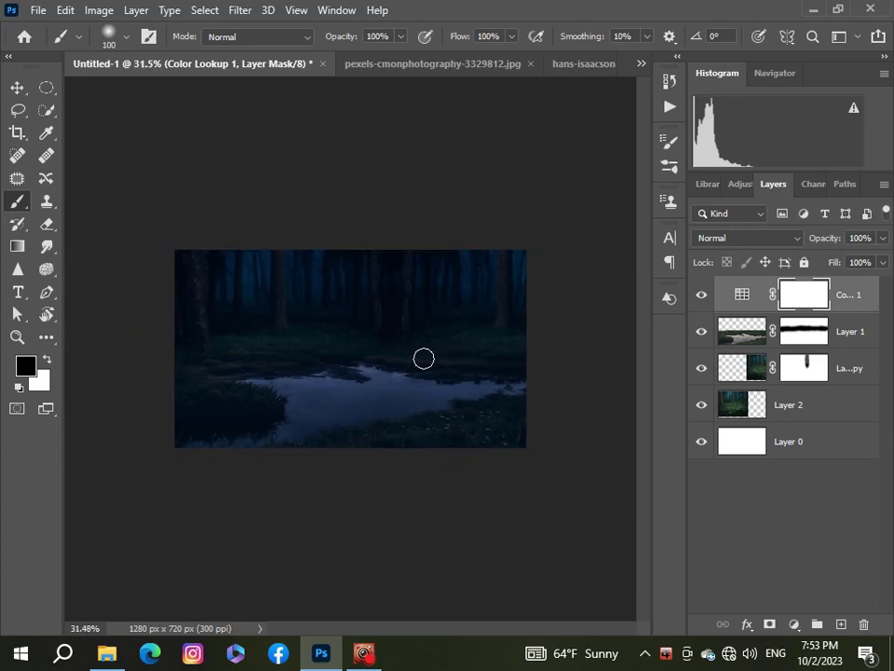
click(793, 625)
Step: Add a Hue/Saturation layer with Hue 0, Saturation +17 and Lightness -12
click(799, 463)
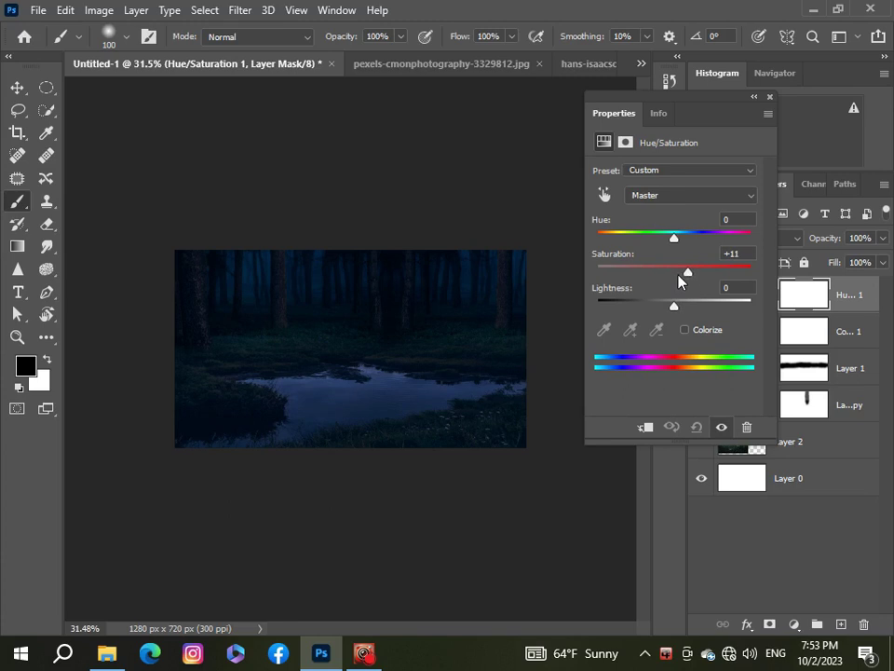
drag(677, 271, 684, 271)
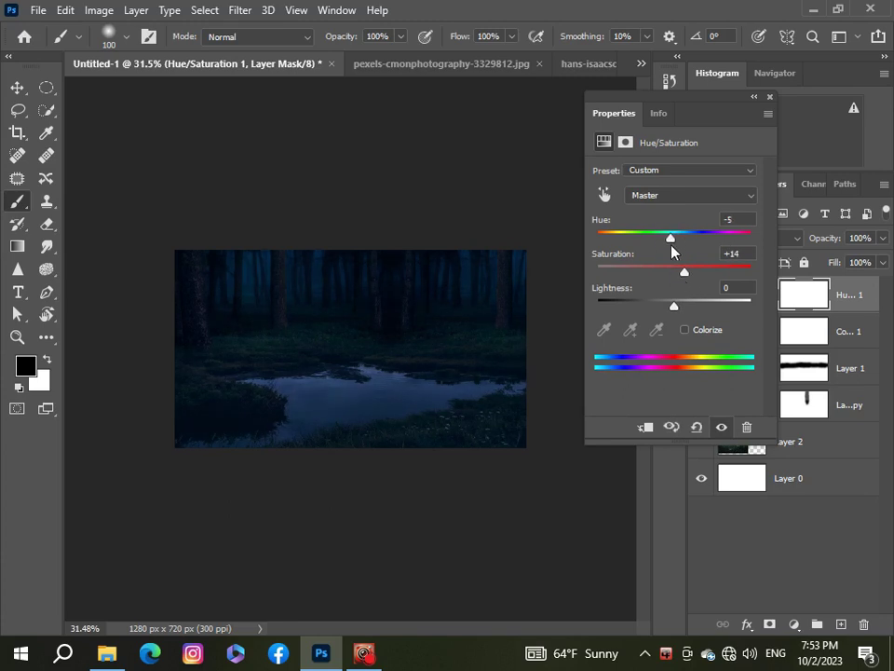
drag(683, 258, 665, 263)
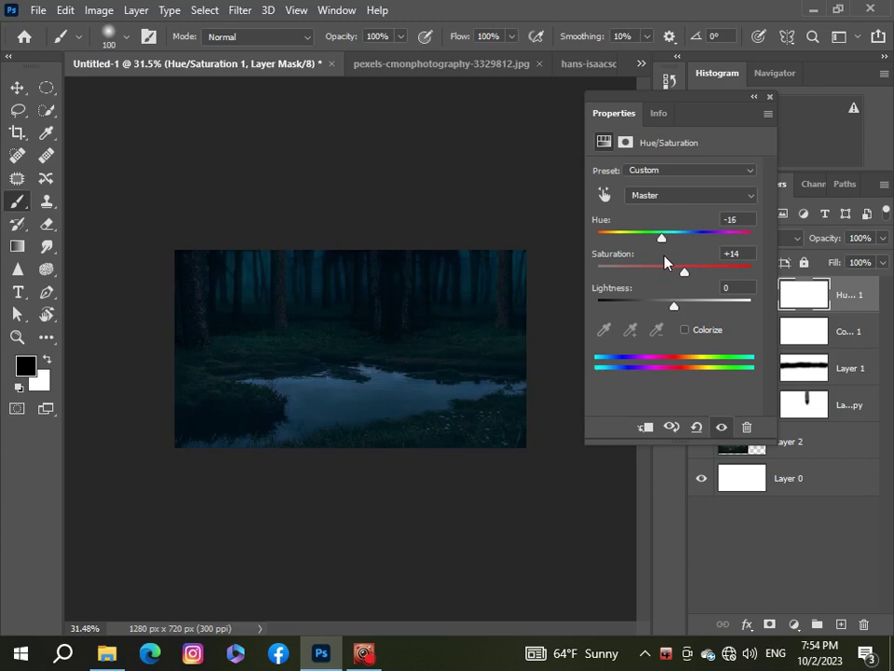
drag(673, 306, 664, 308)
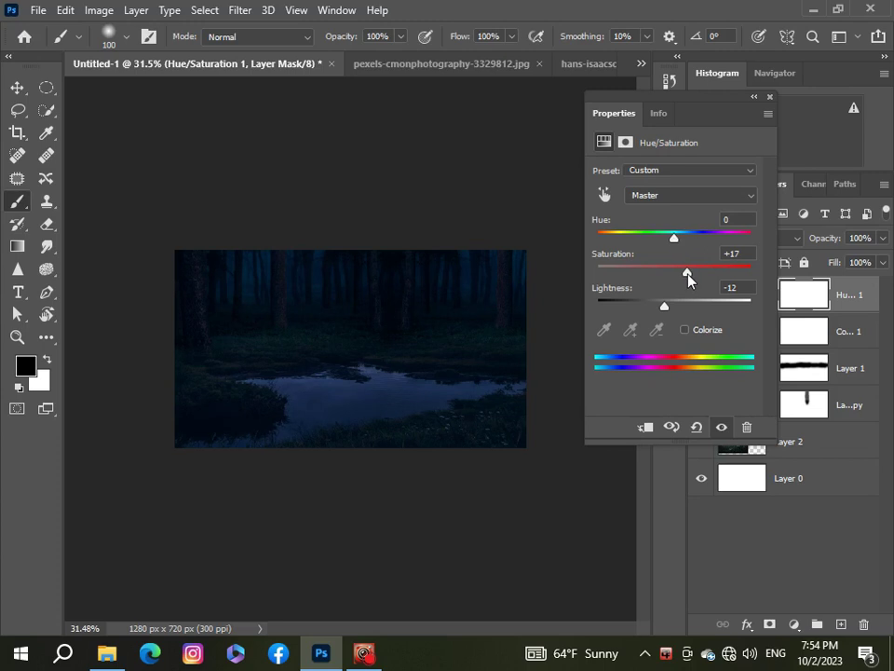
Step: Close the Properties panel and switch to the pexels-etkin-celep-11728983.jpg photo
click(769, 97)
scroll(354, 306, up, 3)
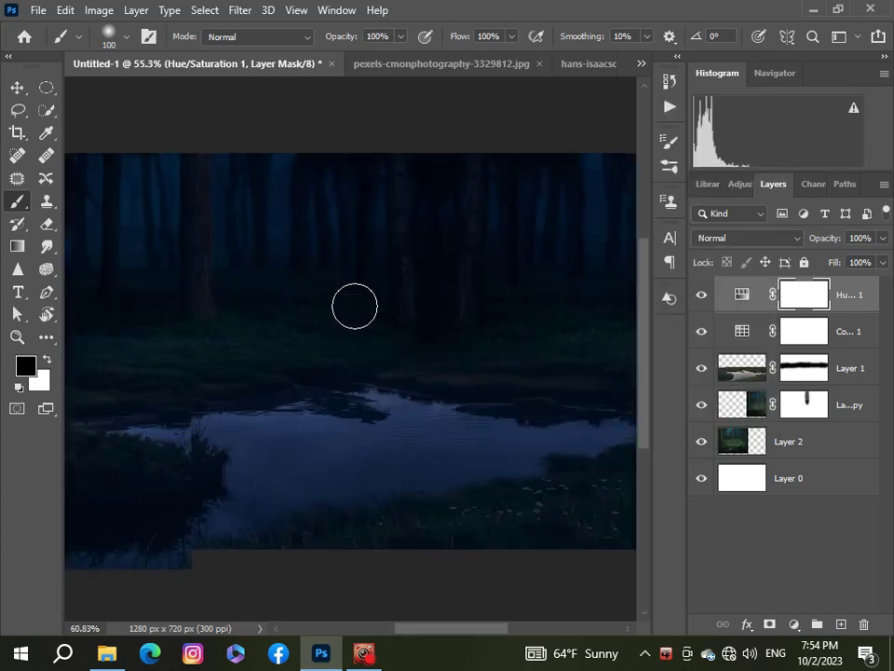
scroll(354, 306, down, 2)
scroll(354, 305, down, 1)
scroll(354, 306, up, 1)
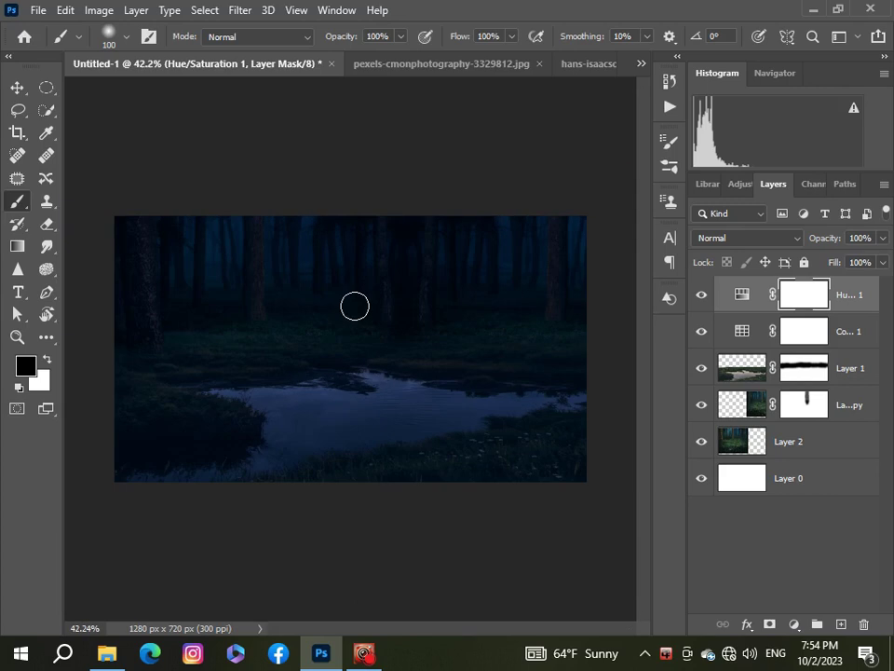
scroll(298, 373, down, 1)
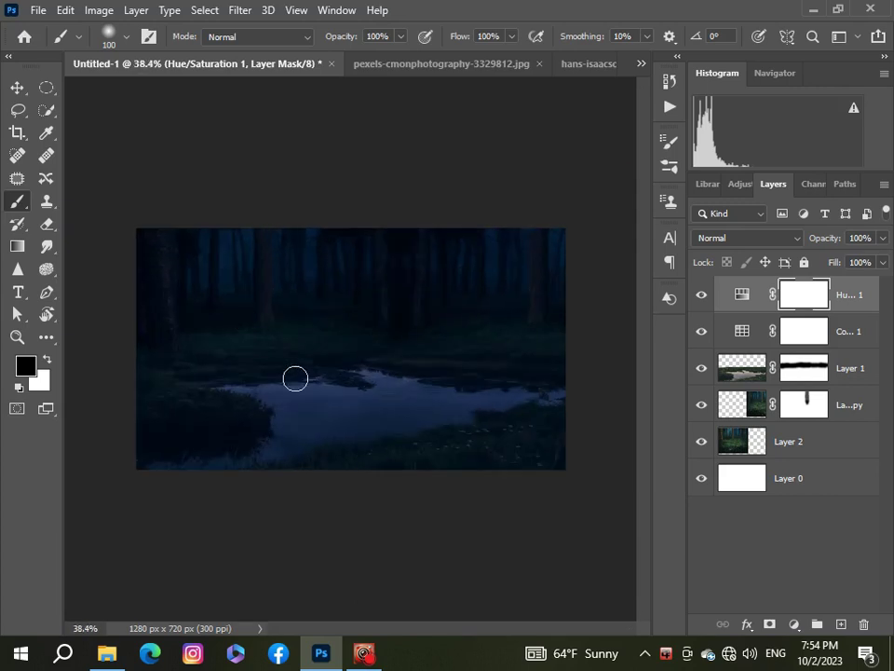
click(641, 63)
Step: Bring the stag photo pexels-cmonphotography-3329812.jpg to the front from the open documents
click(545, 128)
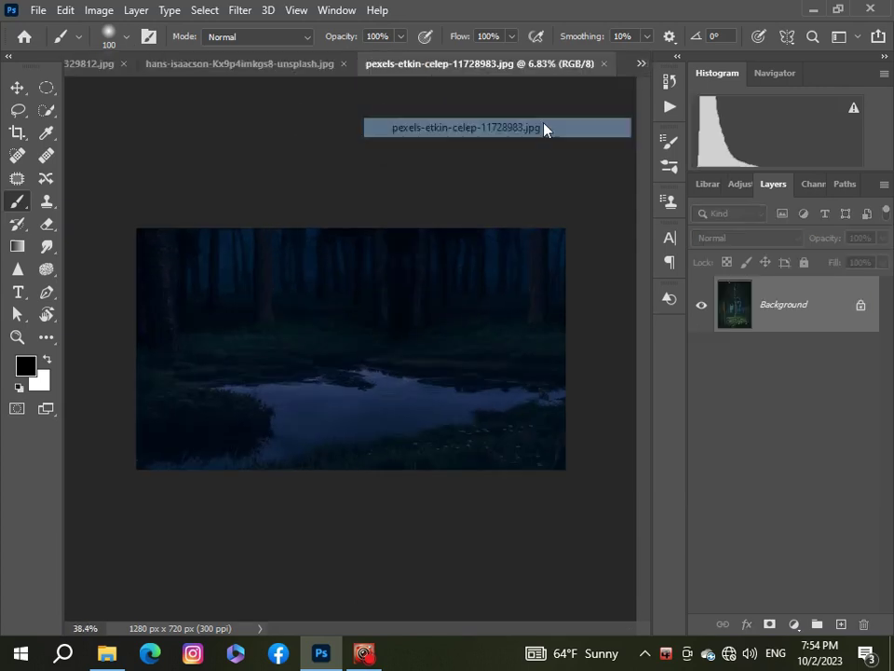
click(641, 64)
click(595, 106)
click(640, 64)
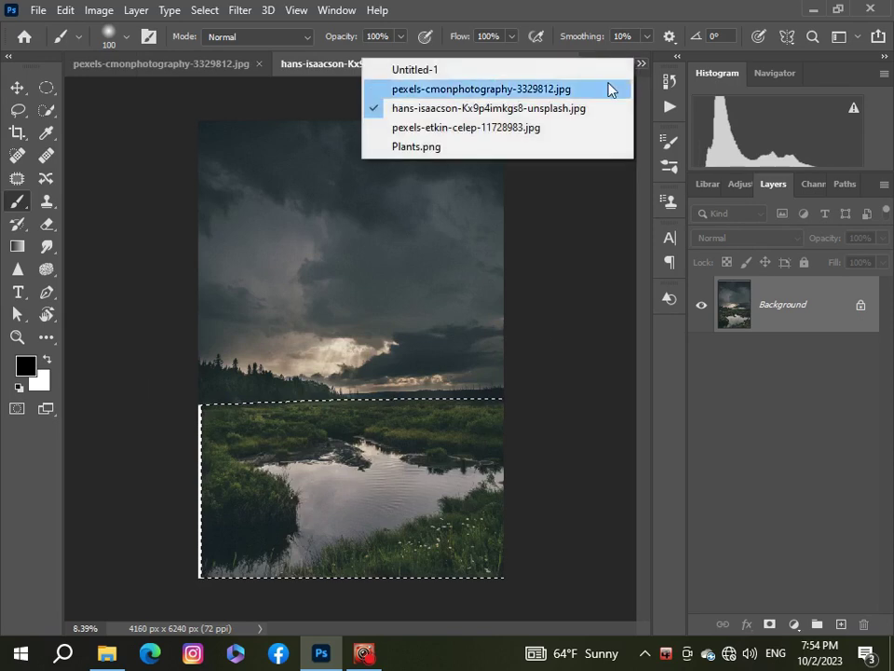
click(611, 88)
Step: Unlock the stag photo's Background into an editable Layer 0
scroll(322, 335, up, 7)
click(861, 296)
scroll(200, 325, up, 4)
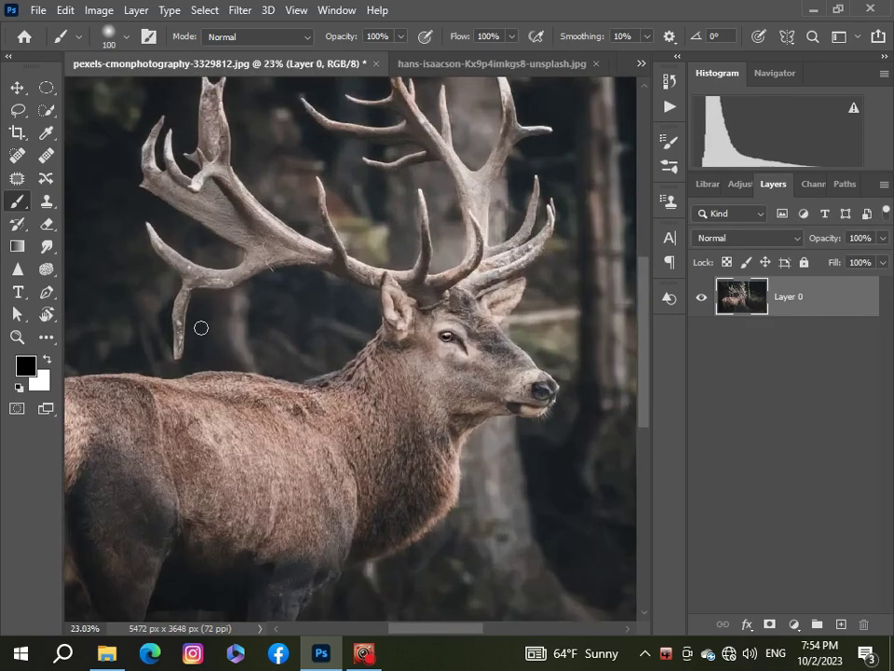
scroll(200, 325, down, 5)
Step: Start a Pen tool path around the stag's snout, throat and chest
click(48, 293)
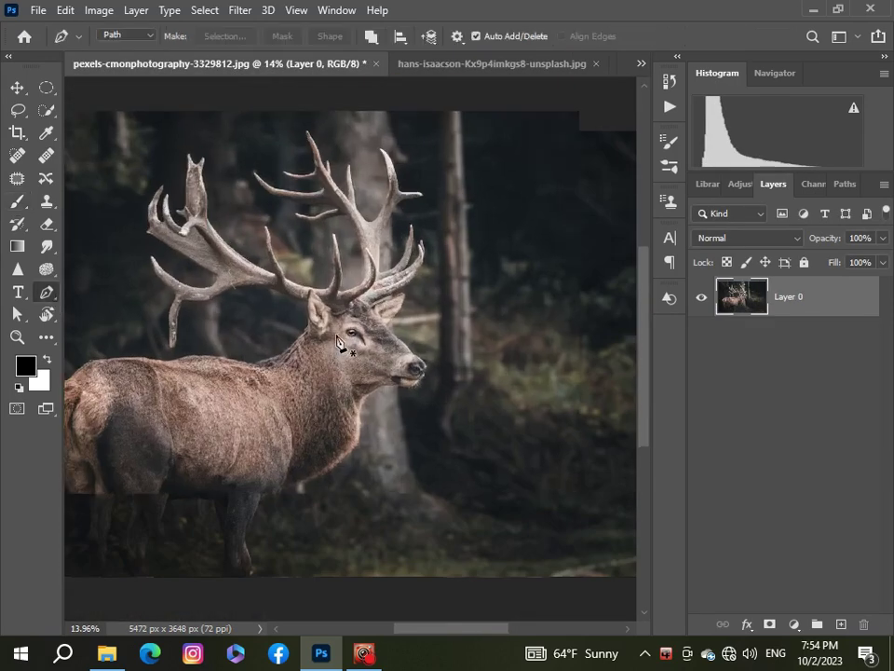
scroll(341, 342, up, 10)
drag(444, 629, 463, 633)
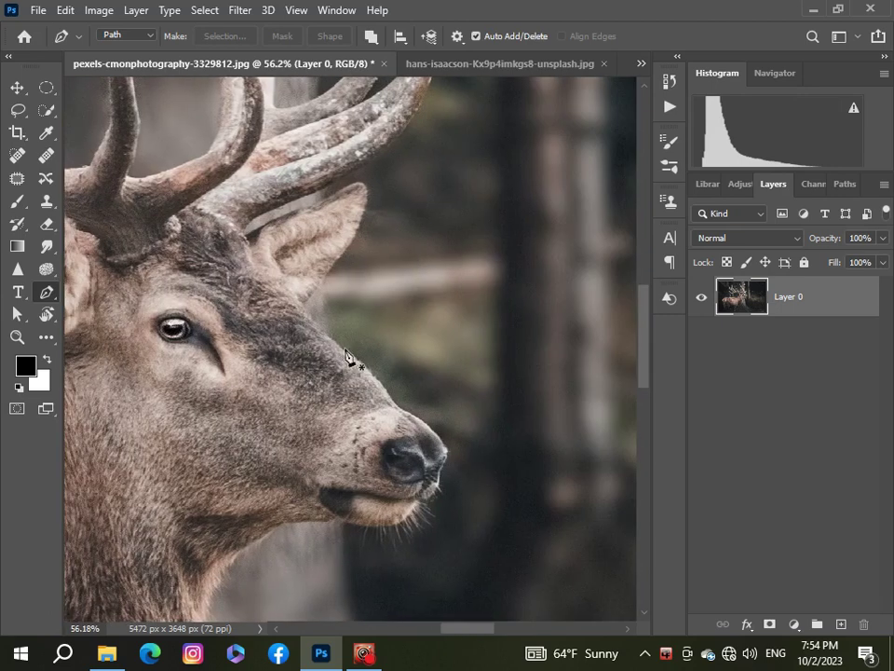
scroll(345, 357, up, 3)
scroll(350, 359, up, 2)
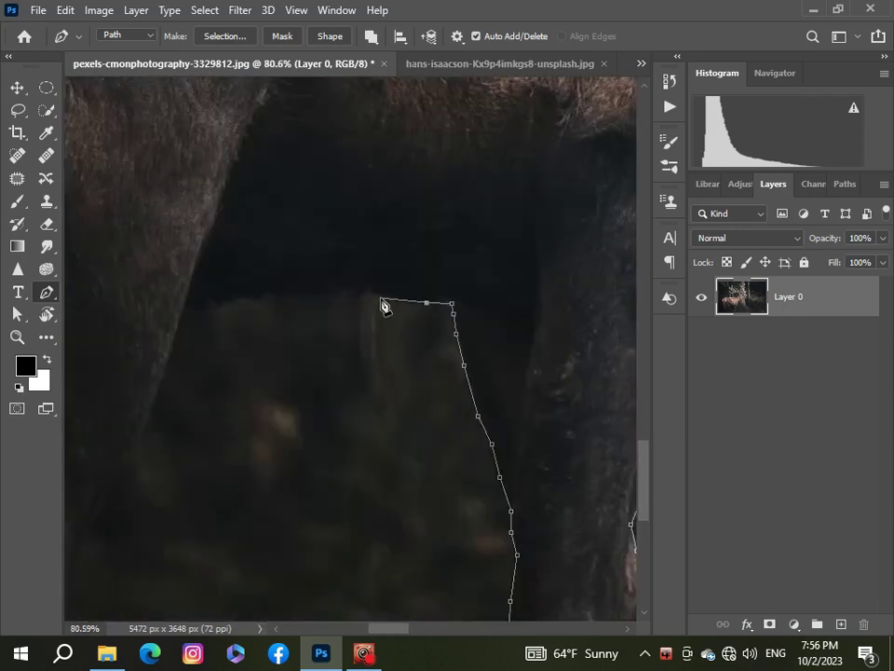
Step: Continue the pen path around the stag's legs, hooves and the gaps between them
click(180, 310)
click(163, 407)
click(340, 355)
click(336, 575)
click(217, 580)
click(203, 267)
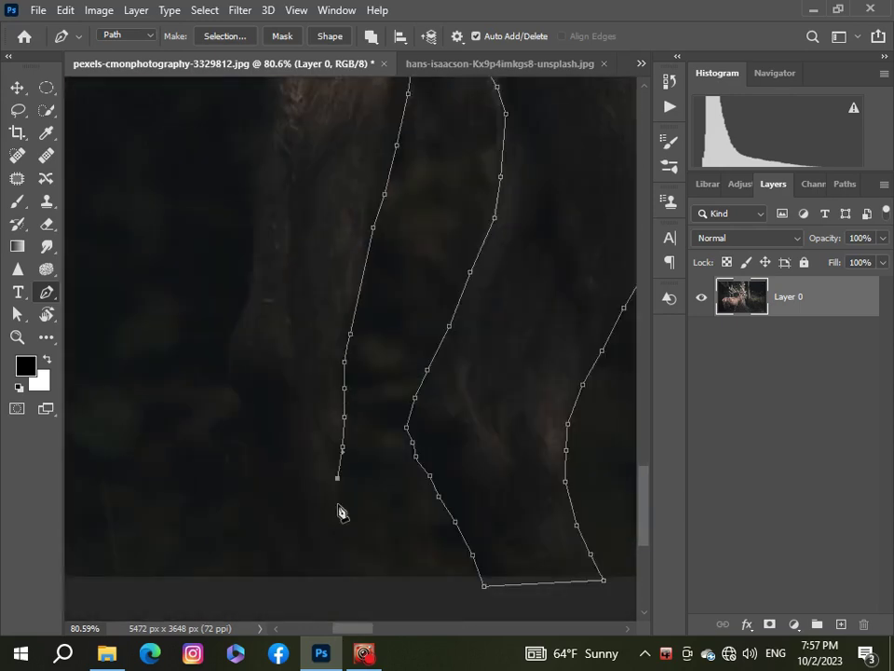
click(347, 559)
click(355, 589)
click(269, 593)
click(251, 514)
click(246, 477)
click(232, 383)
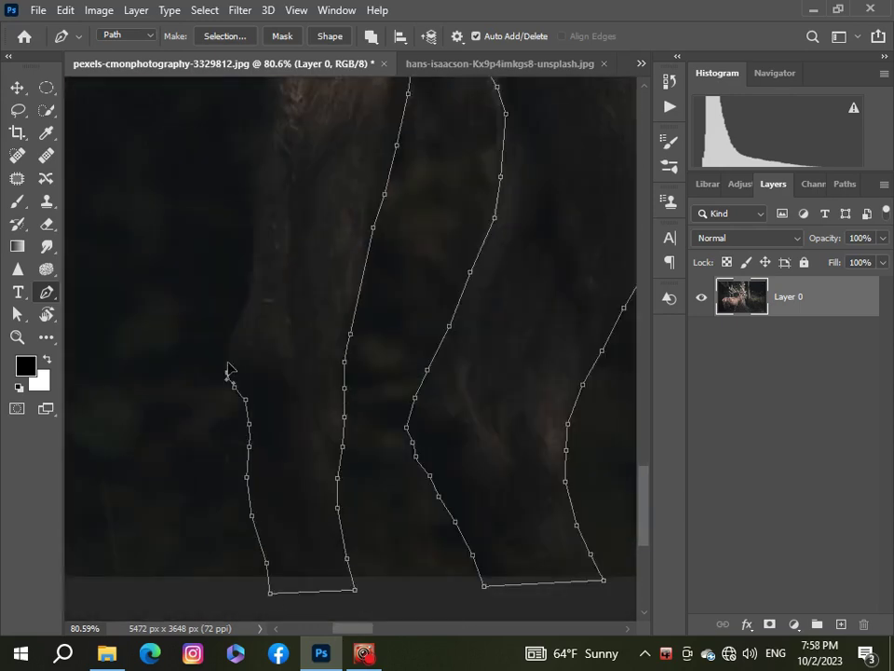
scroll(210, 323, down, 3)
Step: Trace the path along the stag's rump and back toward the neck, with a curved point
click(207, 190)
scroll(355, 253, up, 3)
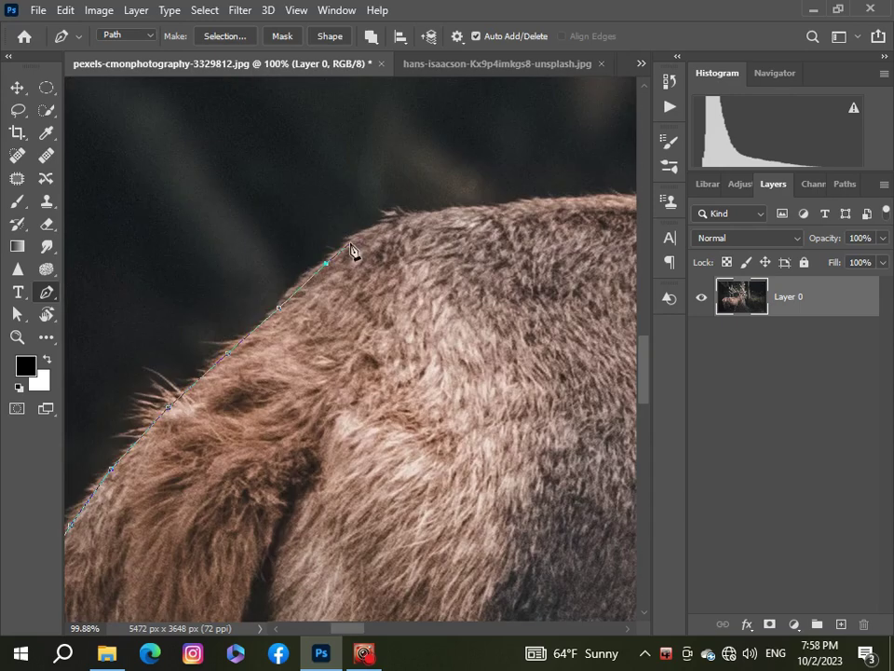
click(207, 196)
click(462, 226)
click(325, 243)
click(625, 220)
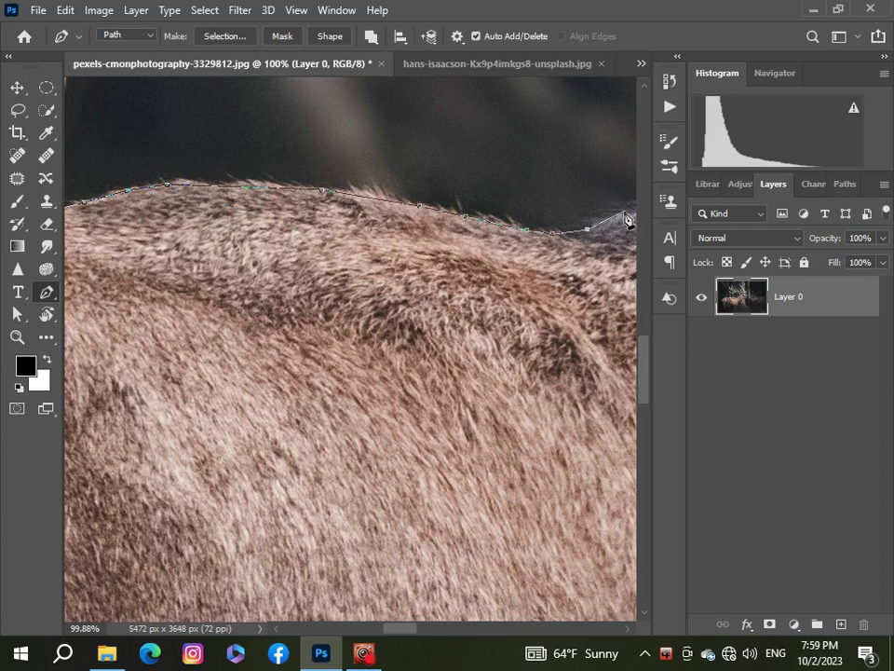
drag(625, 220, 319, 483)
scroll(539, 245, up, 3)
Step: Trace the path along the antler's lower edge and around its branches
click(557, 405)
click(405, 386)
click(80, 240)
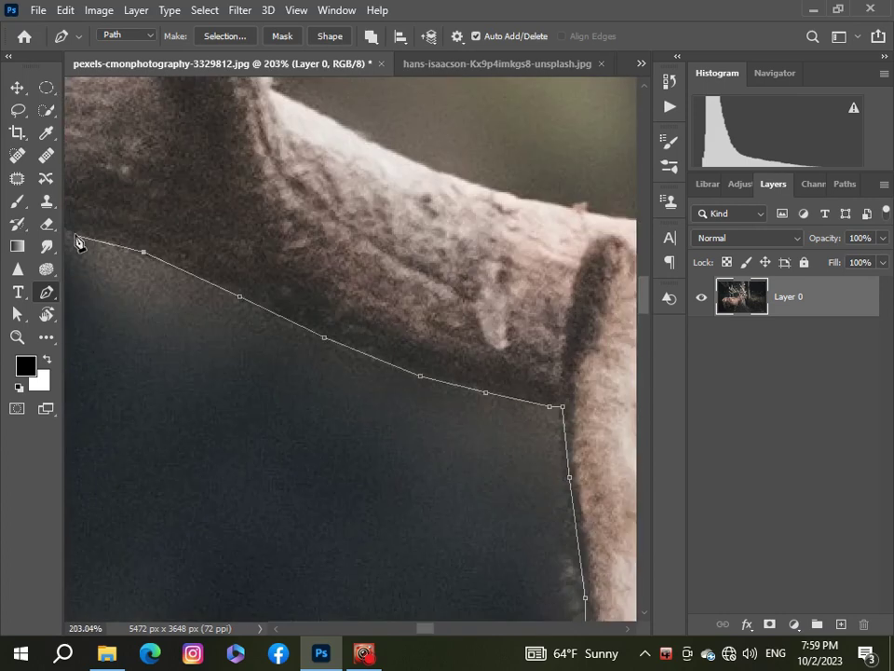
scroll(80, 240, down, 3)
click(313, 180)
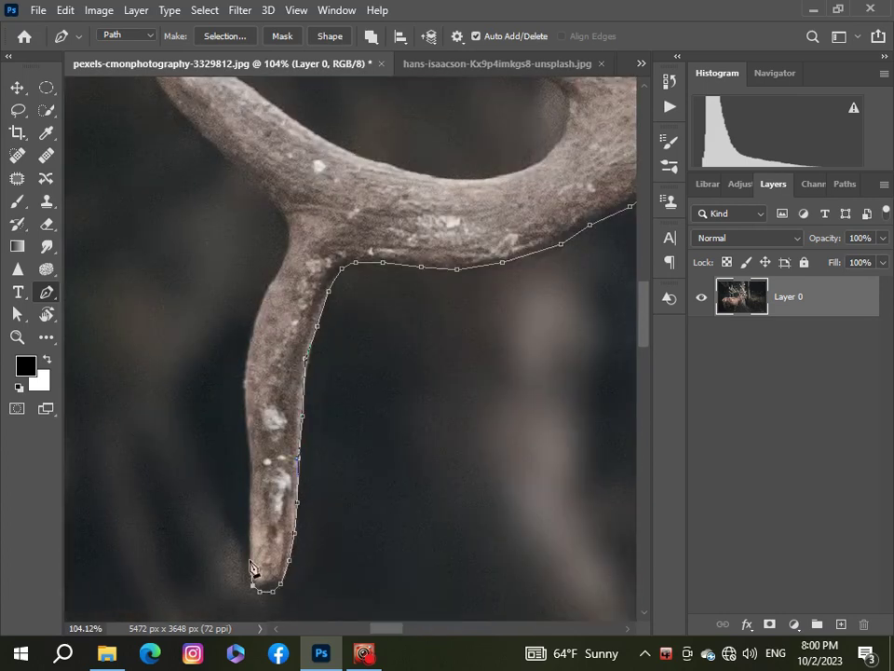
scroll(286, 271, up, 3)
scroll(223, 309, up, 3)
scroll(198, 307, up, 3)
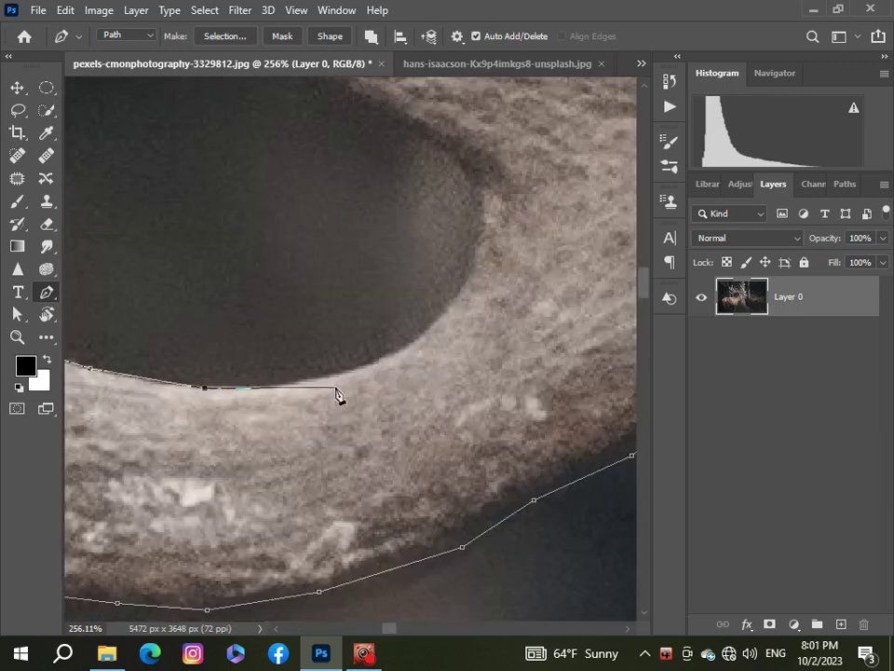
Step: Outline the gap between antler branches and the antler tips to close the path
click(390, 349)
click(463, 235)
click(429, 130)
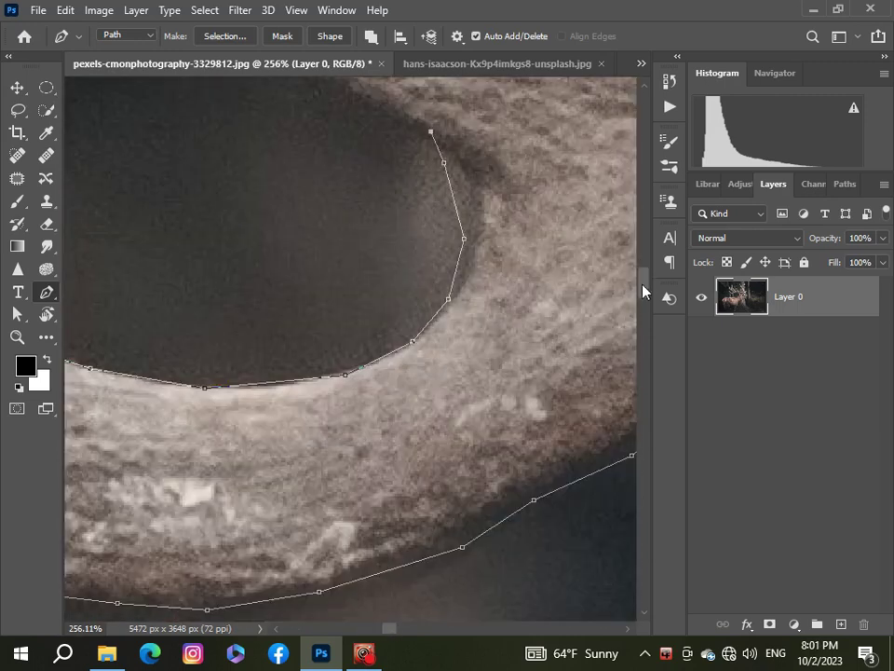
scroll(523, 362, down, 1)
scroll(305, 348, up, 3)
scroll(316, 359, up, 3)
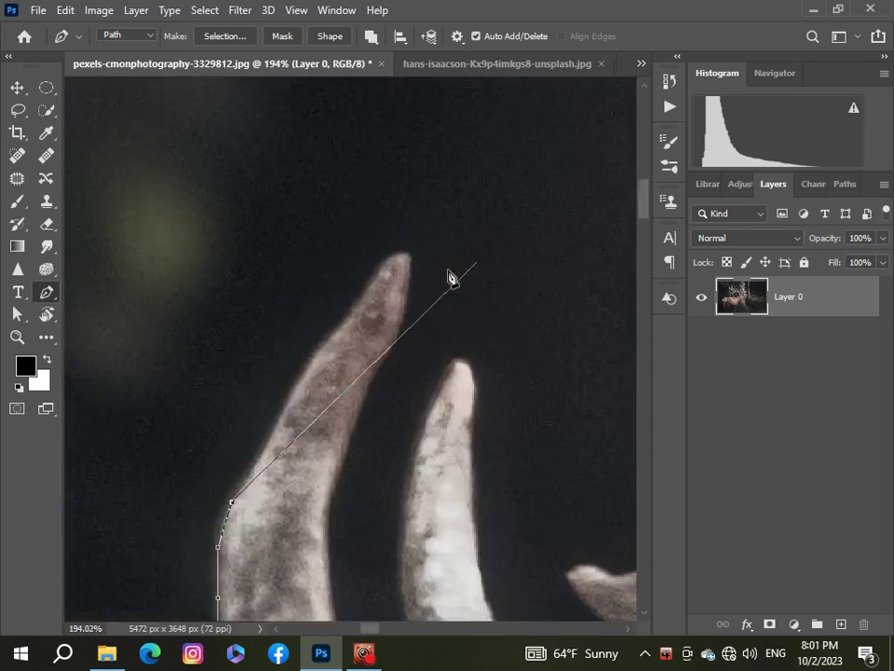
click(404, 256)
click(404, 308)
click(392, 340)
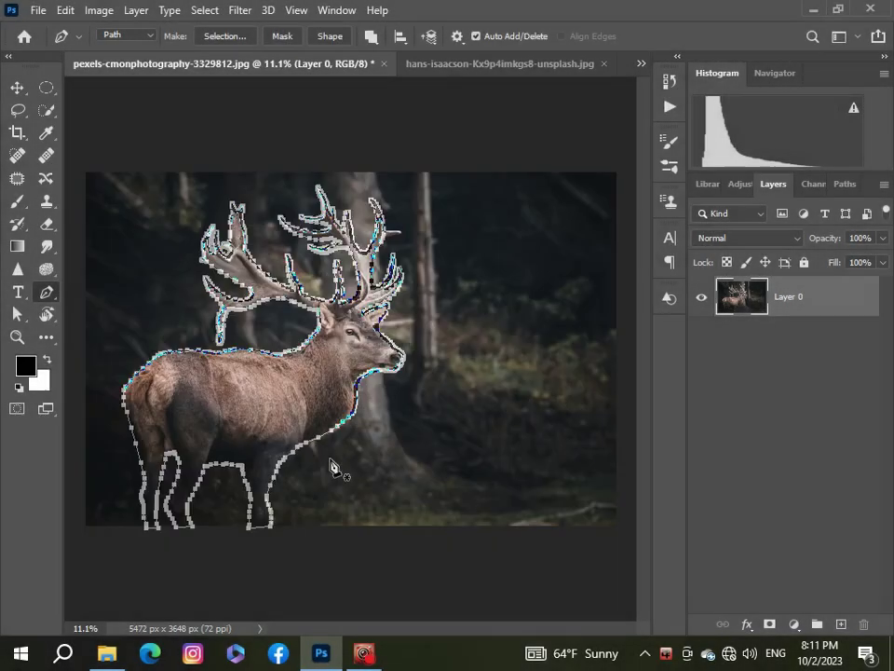
Step: Turn the stag path into a selection with no feathering and mask the layer to it
click(771, 624)
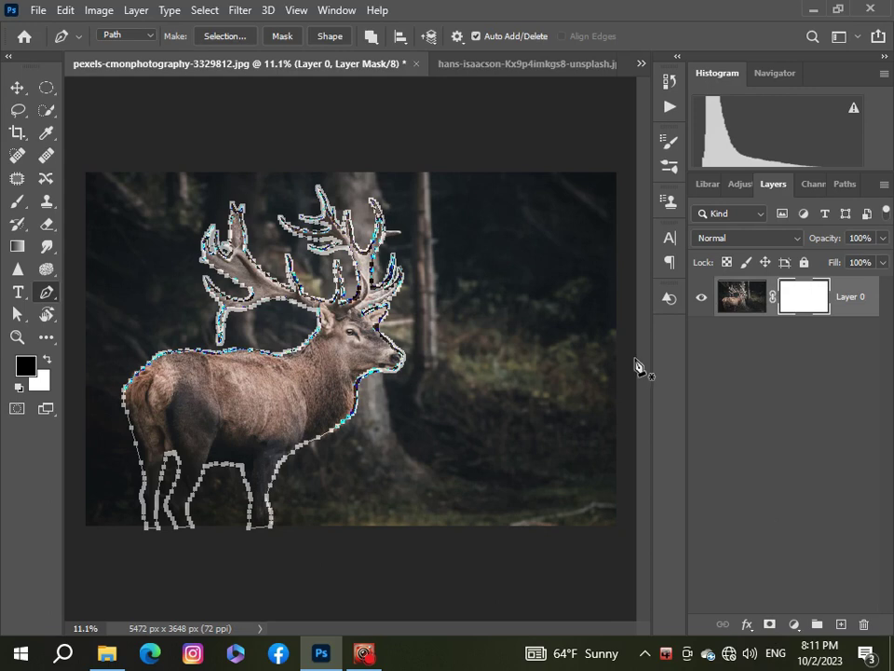
right_click(306, 244)
click(324, 320)
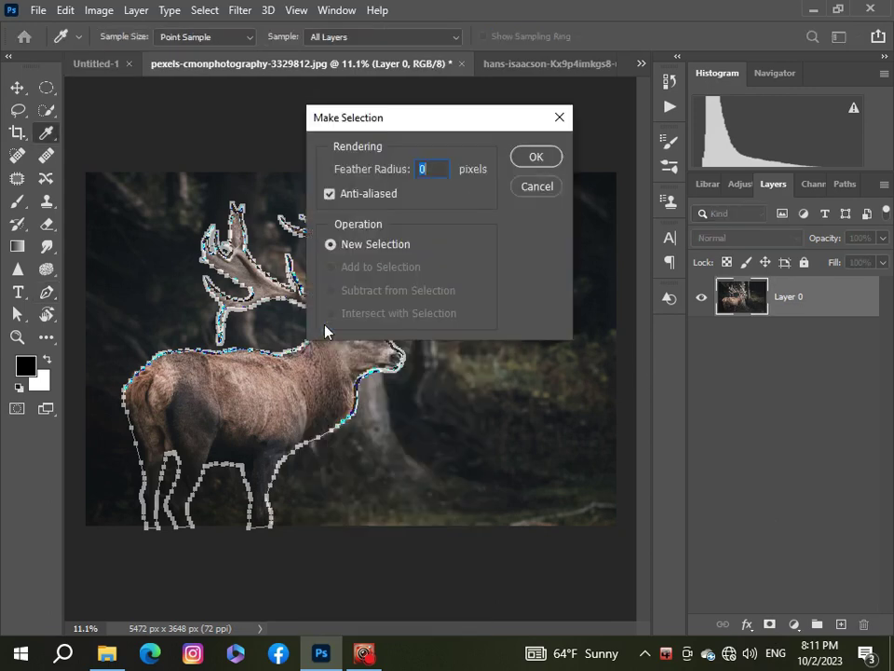
click(534, 159)
click(770, 624)
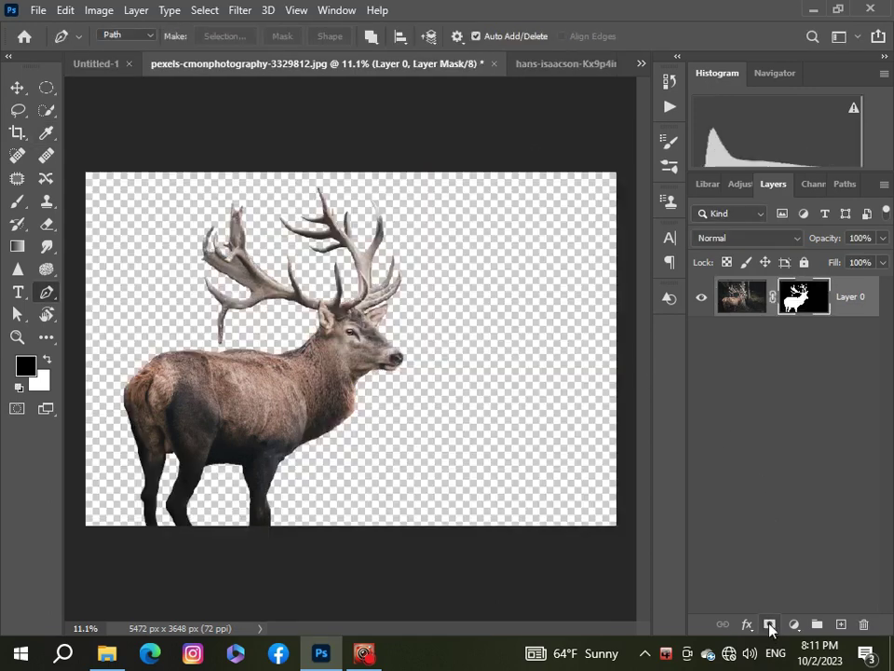
scroll(352, 232, up, 3)
scroll(352, 233, up, 3)
scroll(352, 233, down, 2)
scroll(352, 233, down, 3)
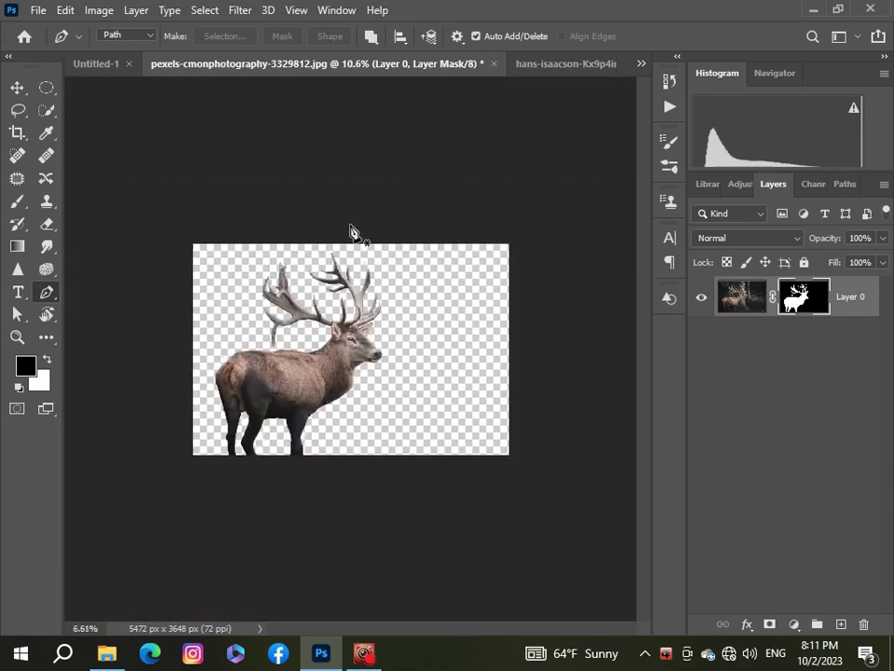
scroll(314, 196, down, 1)
scroll(337, 362, down, 1)
Step: Paste the masked stag into the Untitled-1 forest composite as Layer 3 and begin Free Transform
click(17, 87)
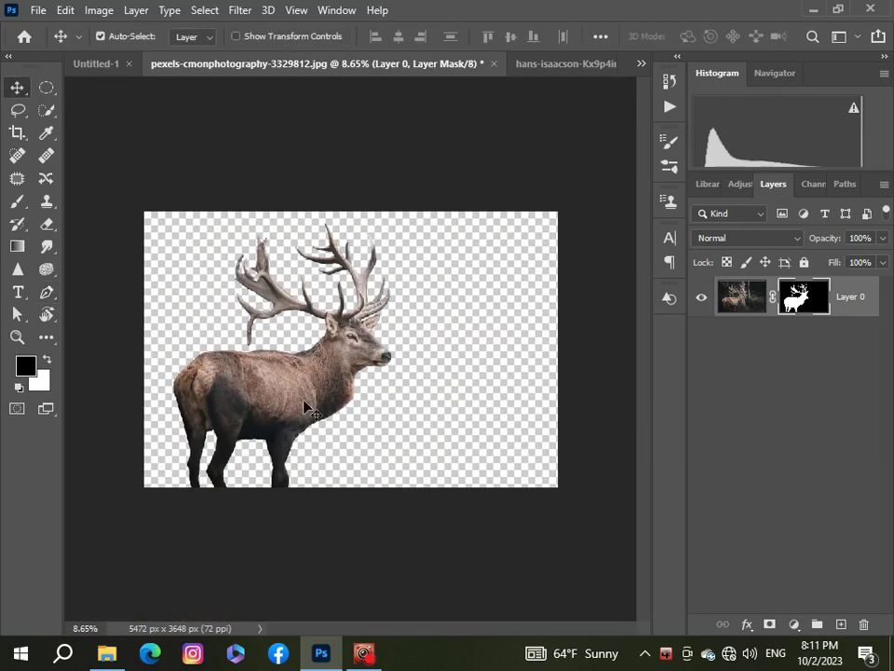
drag(304, 407, 313, 395)
click(640, 63)
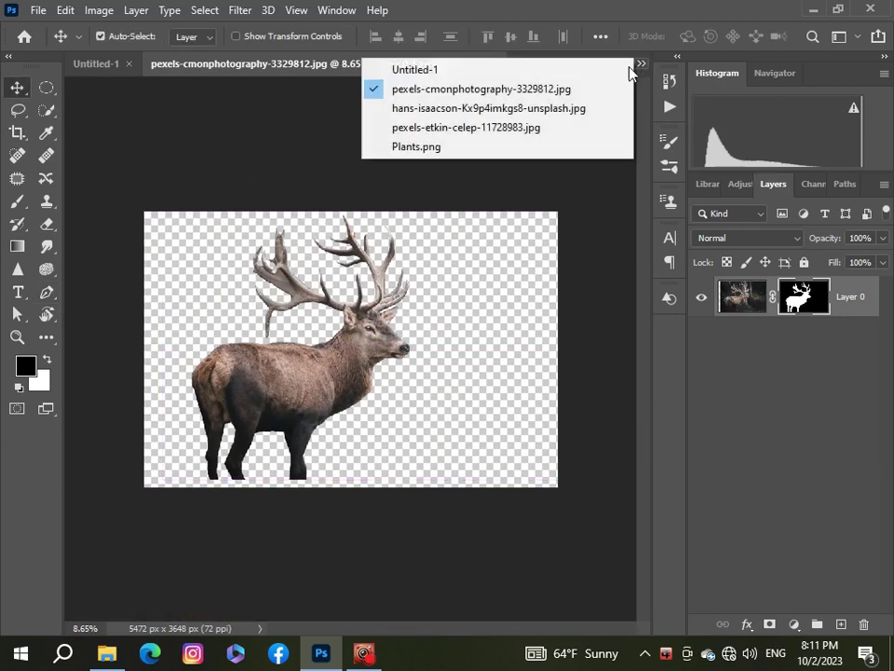
scroll(257, 422, up, 3)
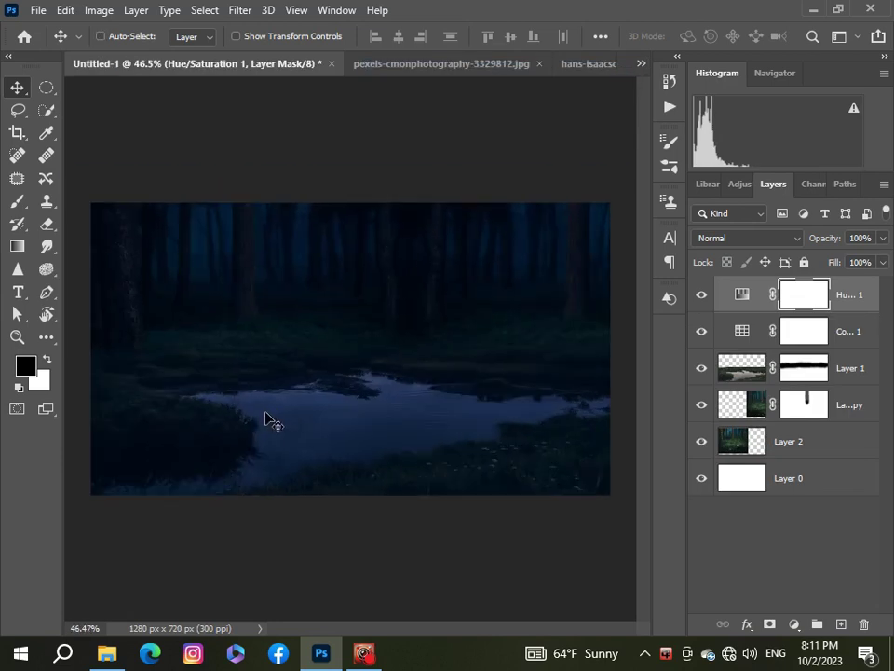
key(ctrl+v)
key(ctrl+t)
scroll(265, 419, down, 5)
Step: Scale the stag down to roughly 16% and position it standing in the stream
scroll(266, 419, down, 4)
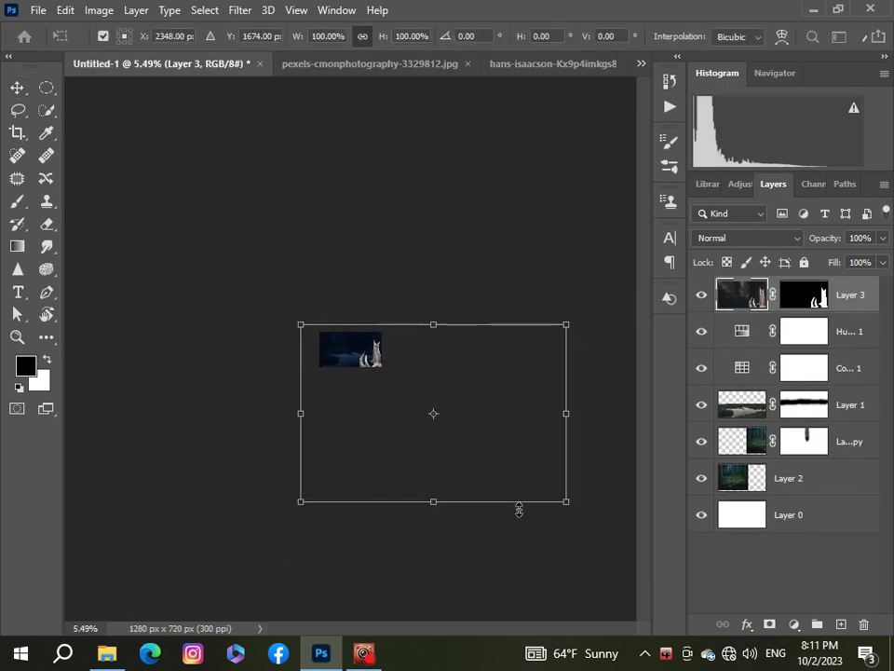
mouse_move(519, 510)
mouse_down()
mouse_move(274, 380)
mouse_move(370, 328)
mouse_up()
scroll(274, 379, up, 5)
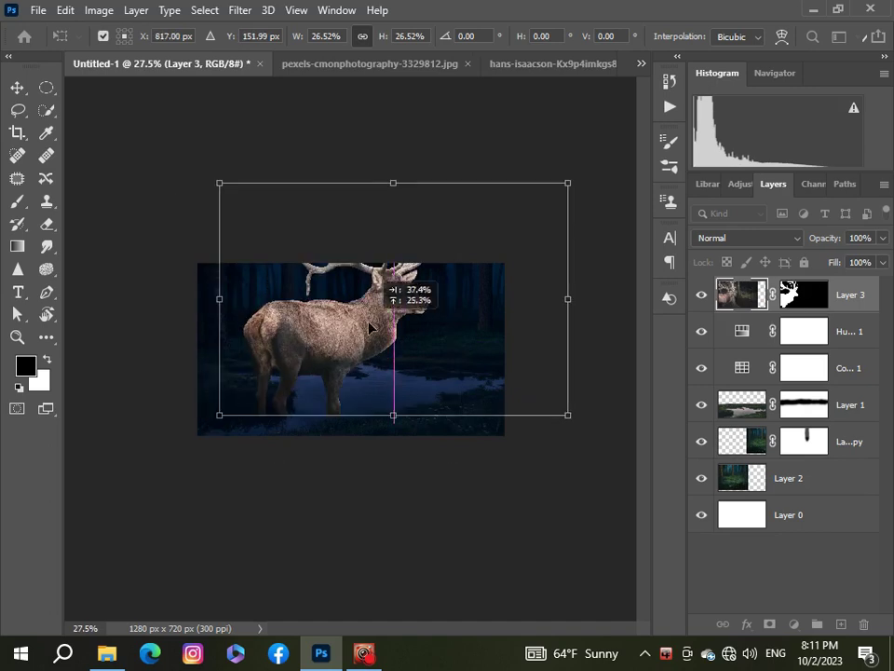
drag(218, 182, 288, 274)
mouse_move(340, 388)
mouse_down()
mouse_move(337, 377)
mouse_move(327, 387)
mouse_up()
scroll(327, 386, up, 1)
scroll(327, 387, up, 1)
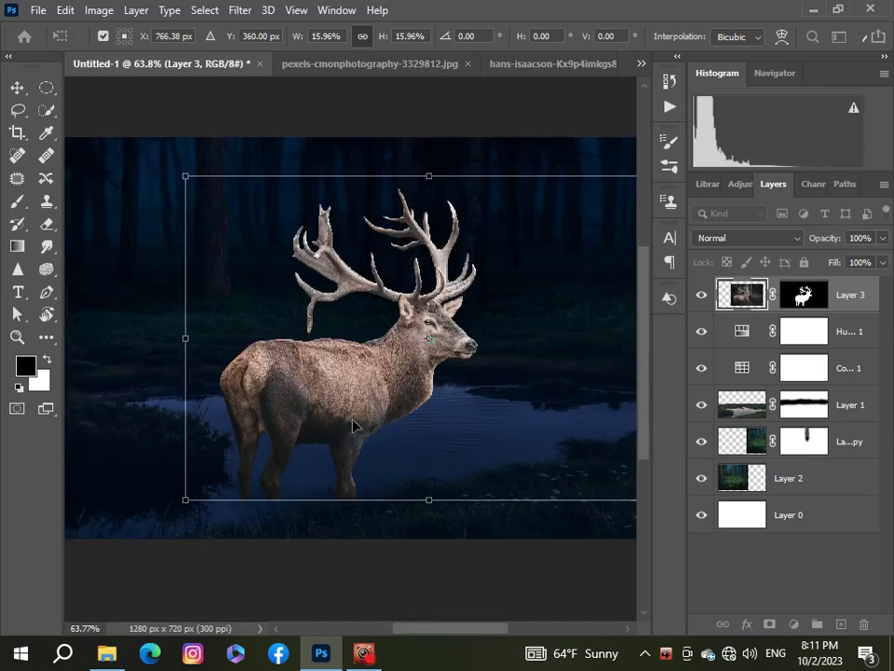
drag(352, 424, 336, 428)
scroll(335, 429, down, 1)
scroll(335, 429, down, 2)
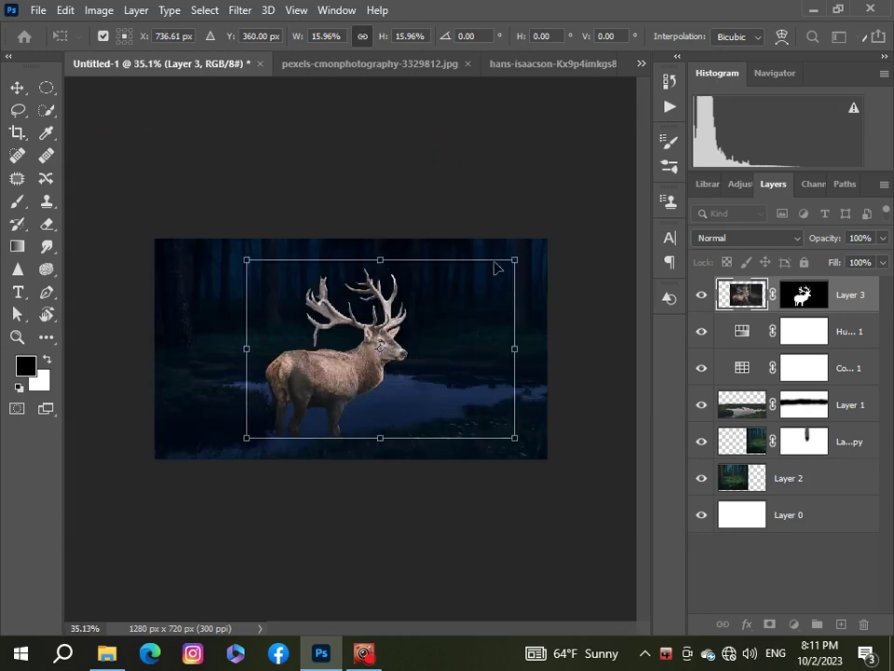
drag(383, 258, 383, 249)
drag(350, 374, 347, 378)
scroll(344, 370, down, 1)
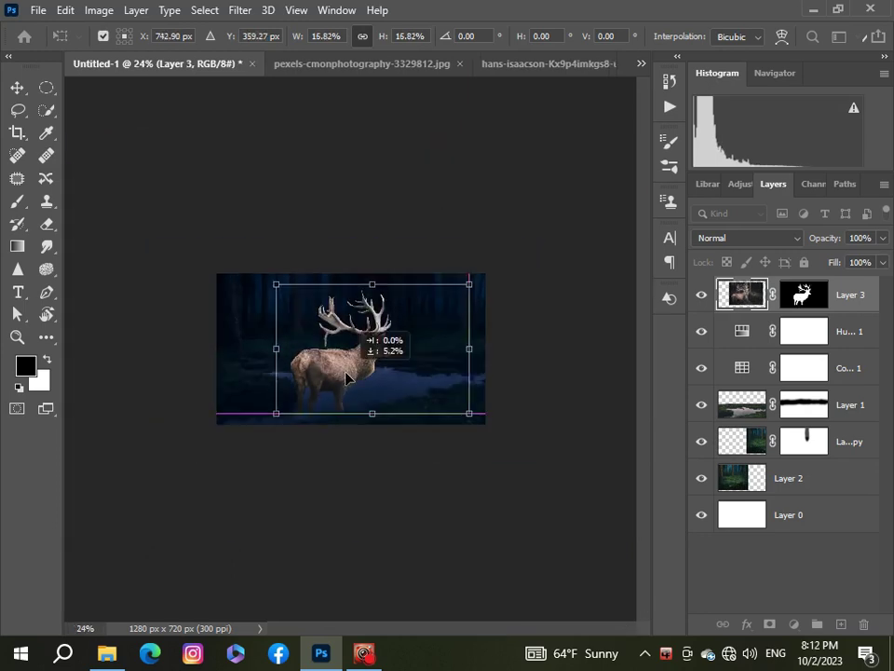
key(Return)
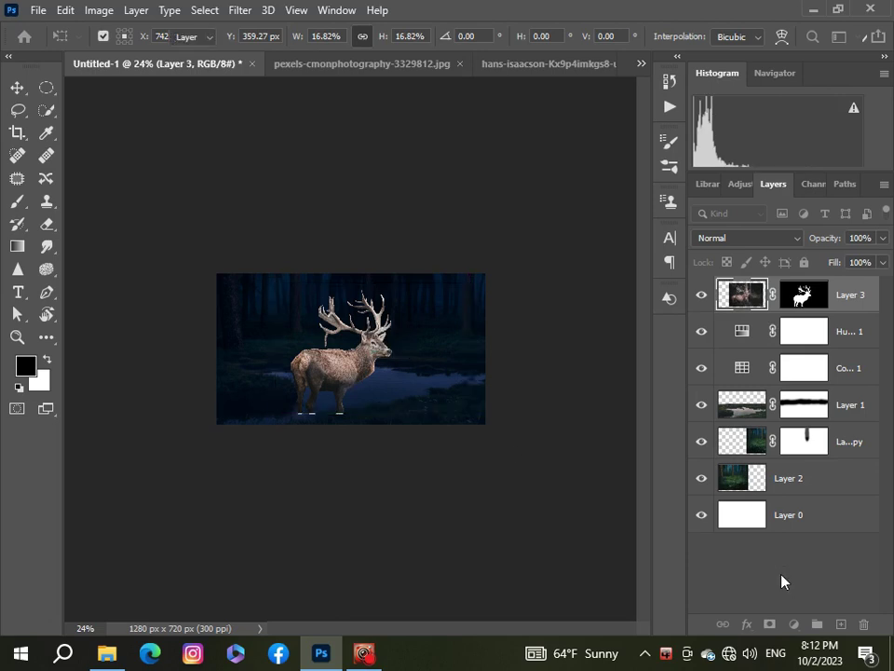
Step: Convert Layer 3 with the stag into a smart object
scroll(279, 397, up, 5)
scroll(279, 397, down, 5)
scroll(280, 397, up, 2)
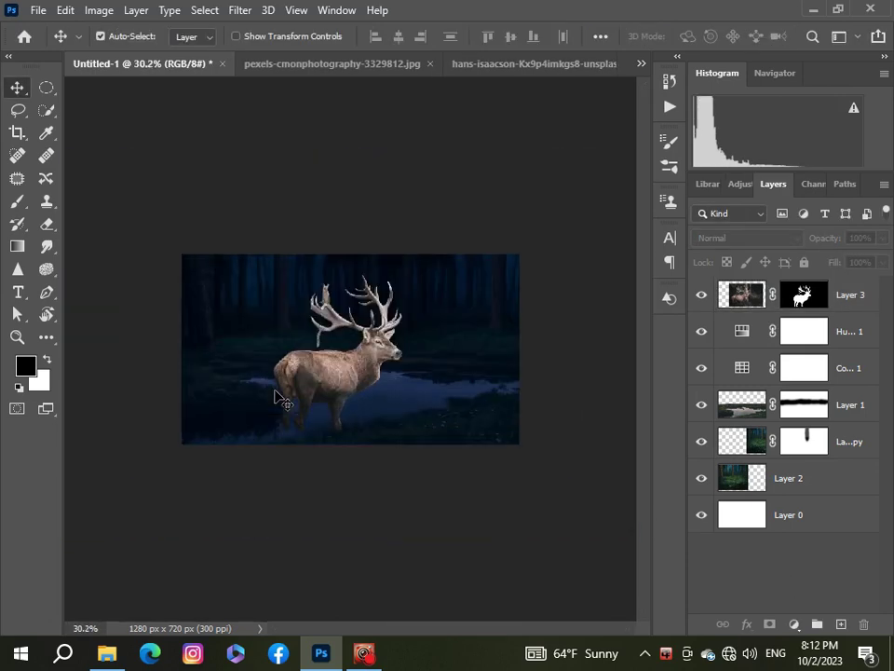
scroll(279, 397, up, 2)
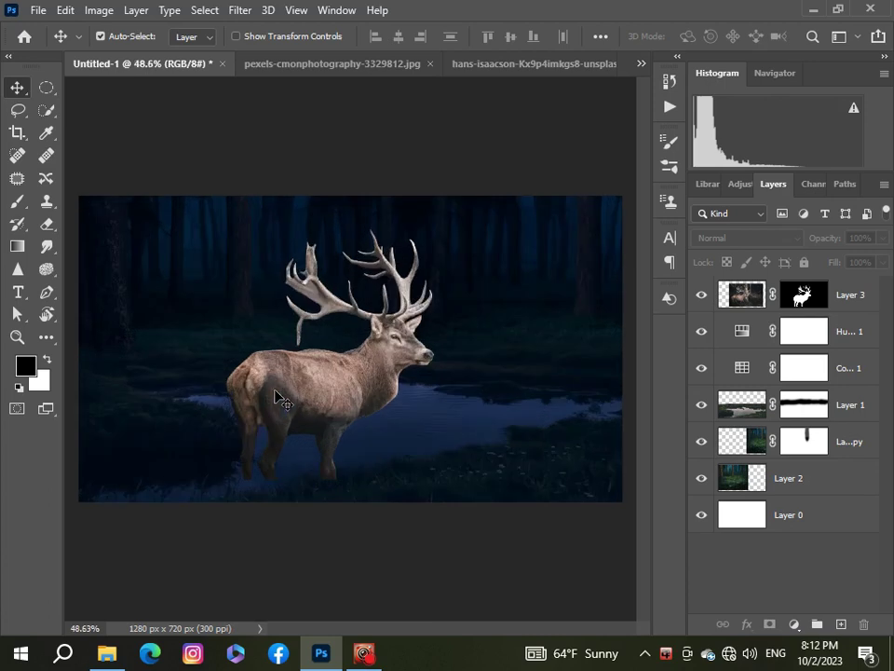
scroll(280, 397, down, 1)
scroll(280, 397, up, 2)
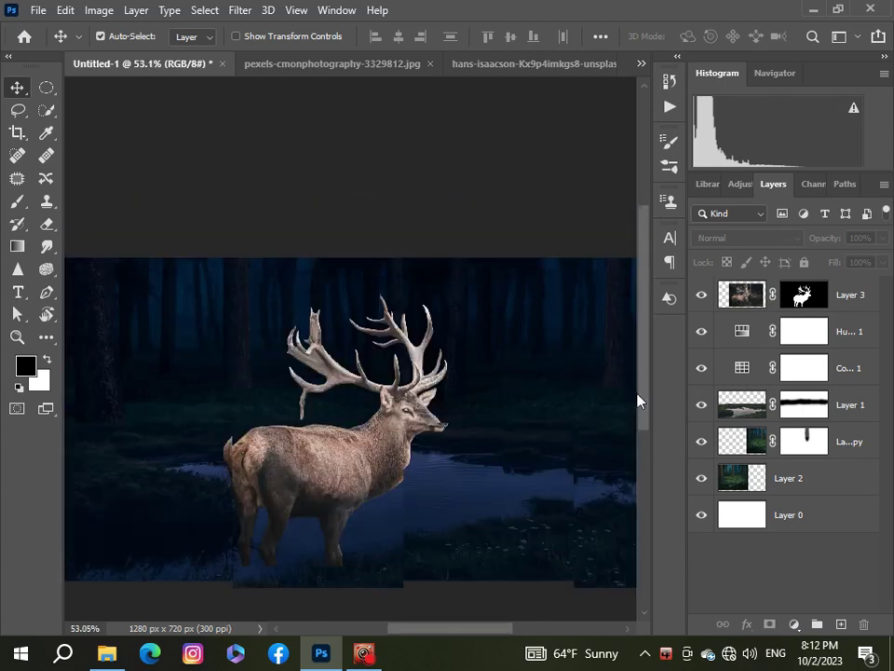
right_click(865, 307)
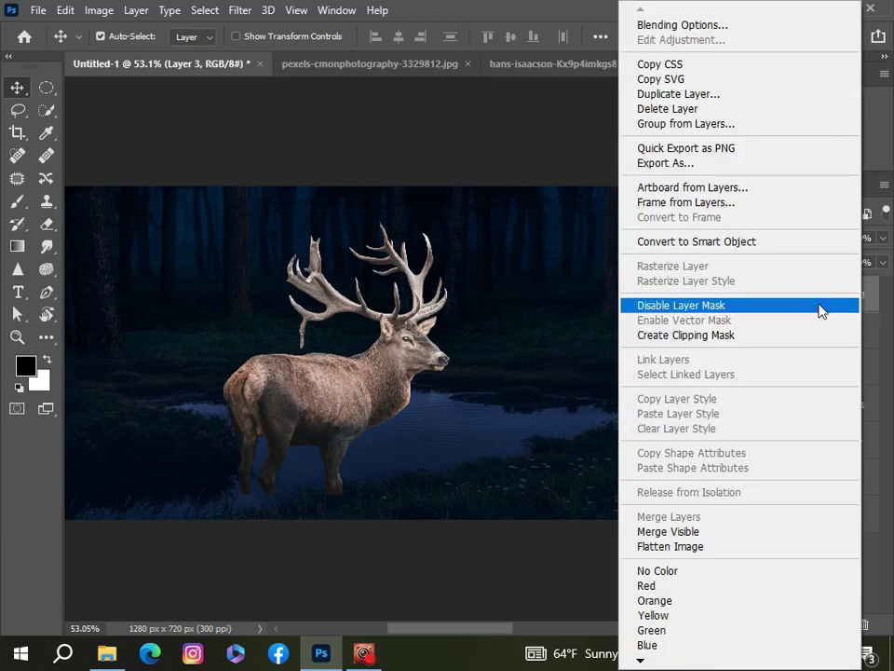
click(758, 243)
scroll(469, 425, up, 5)
scroll(469, 424, down, 5)
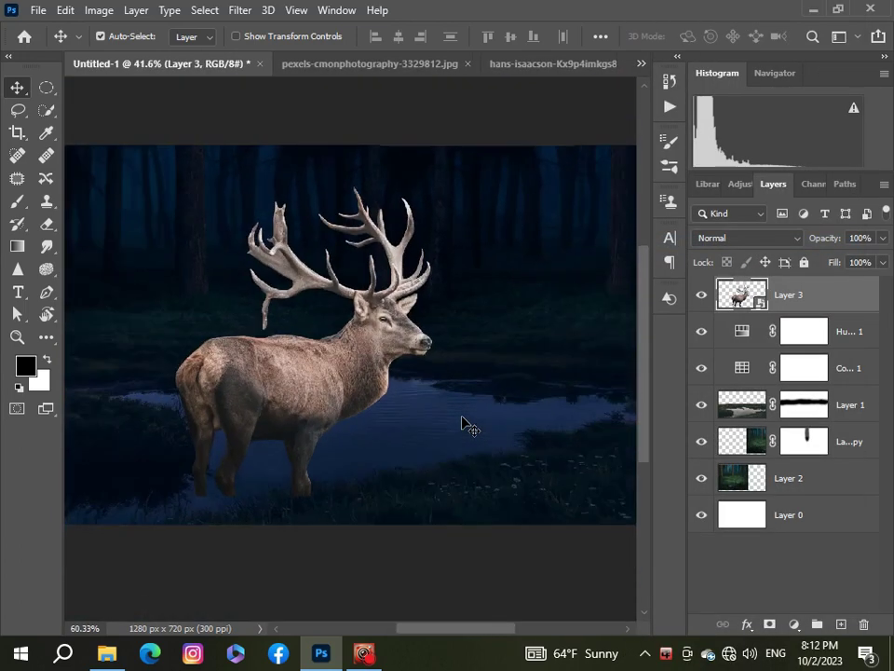
scroll(461, 423, up, 2)
Step: Start a Pen tool path at the base of the stag's antlers
click(46, 292)
scroll(392, 267, up, 1)
scroll(392, 267, up, 5)
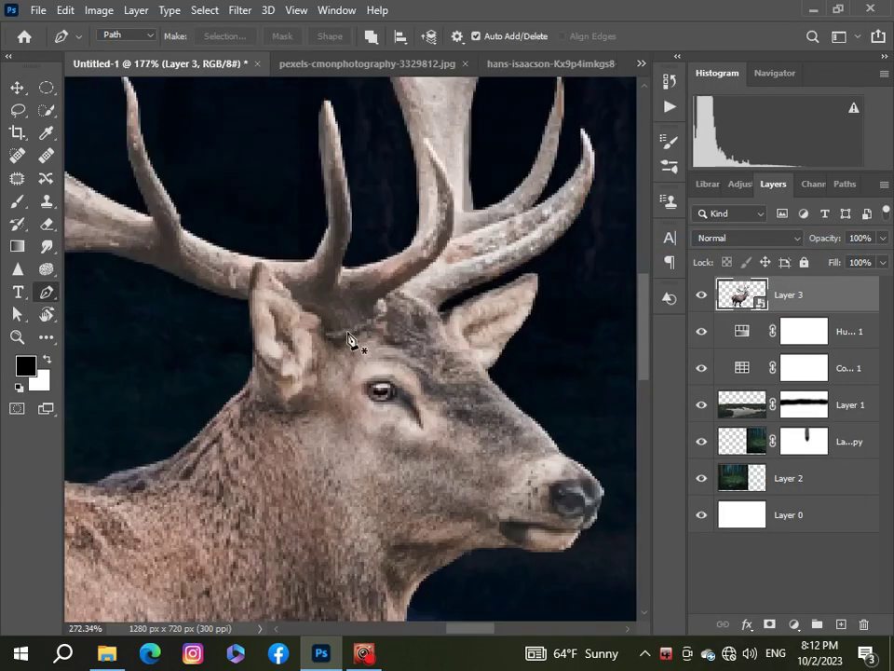
scroll(369, 328, up, 3)
click(388, 309)
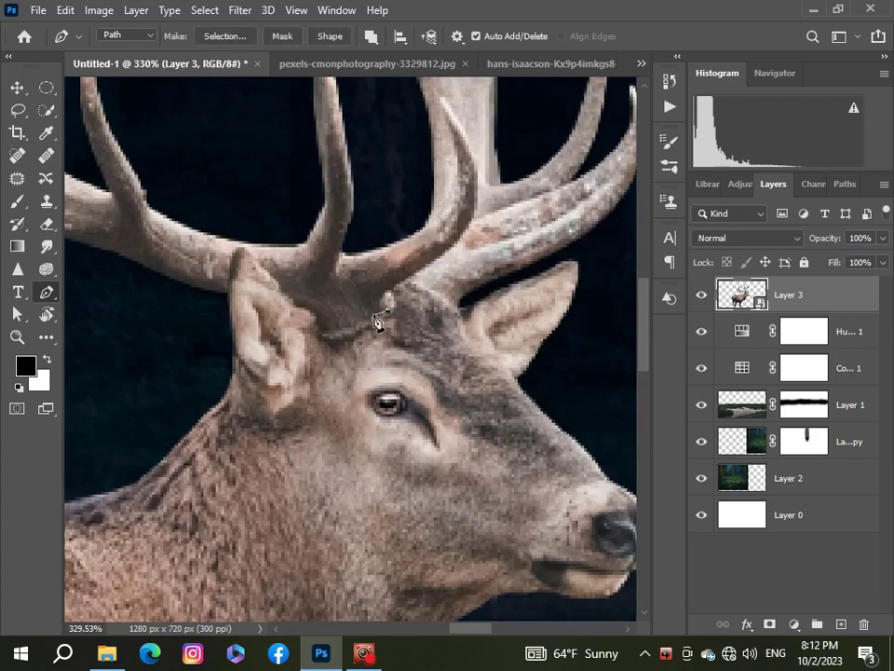
scroll(317, 335, up, 2)
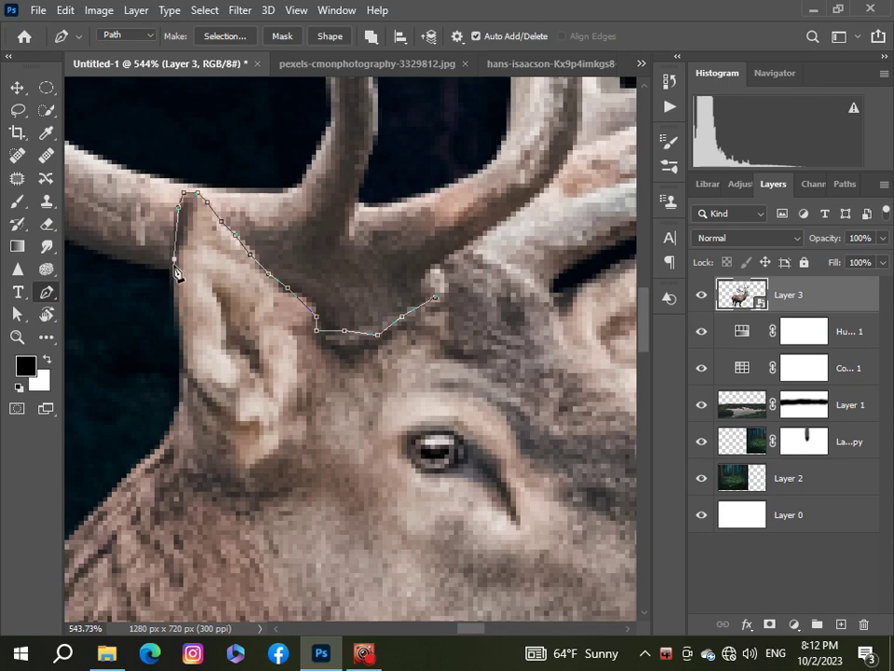
scroll(178, 281, down, 3)
scroll(178, 281, down, 2)
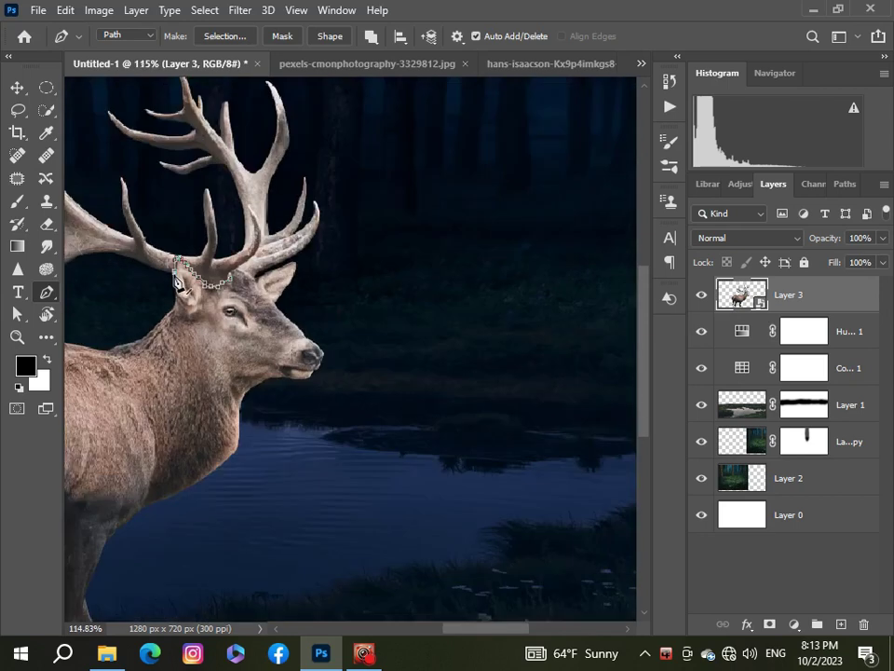
scroll(177, 281, down, 2)
scroll(110, 307, up, 3)
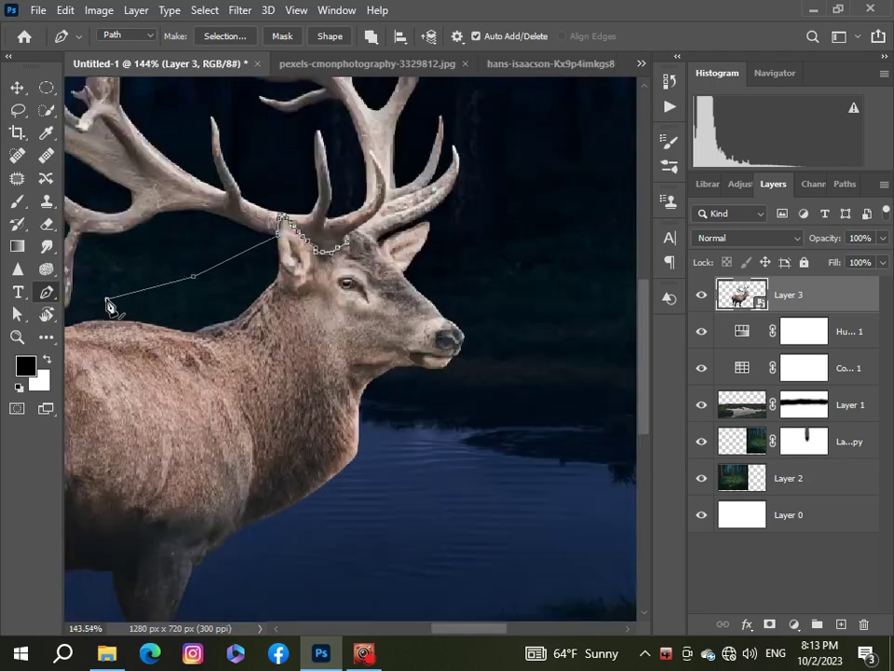
scroll(110, 307, up, 1)
scroll(331, 369, left, 3)
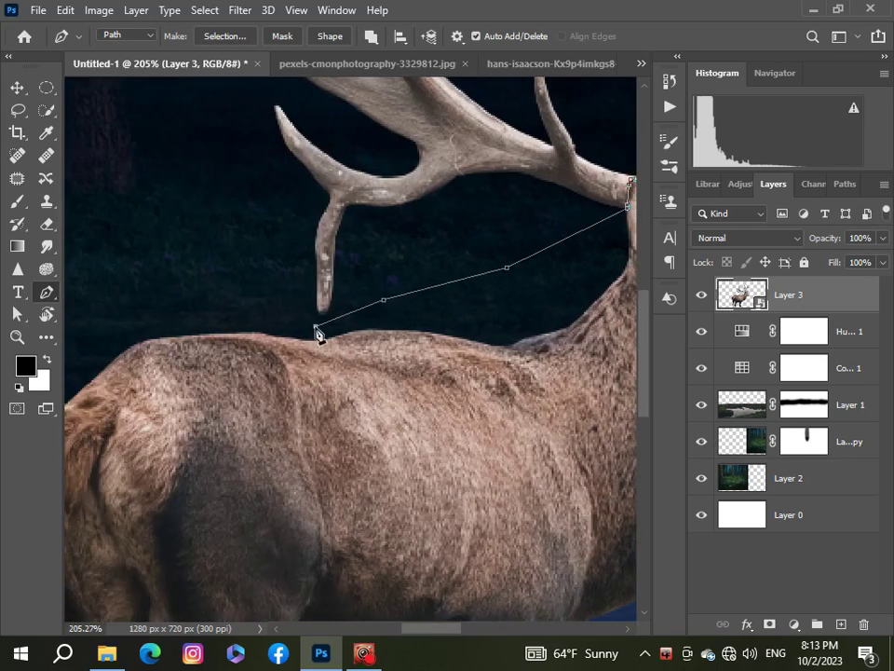
scroll(184, 241, down, 2)
Step: Add path points left of, above, and where the antlers meet the head to close the outline
click(180, 229)
scroll(179, 229, down, 2)
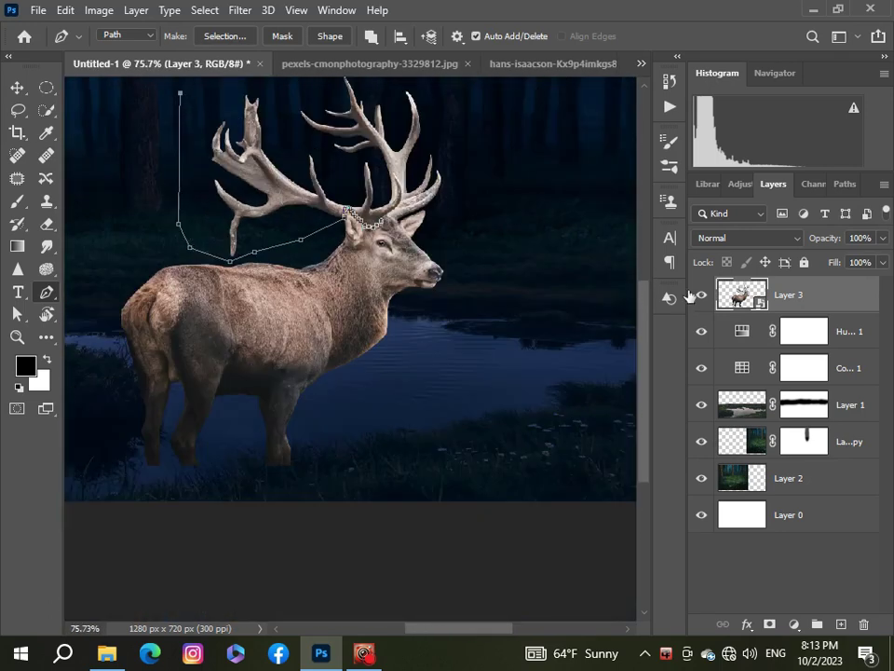
scroll(478, 227, up, 1)
scroll(478, 227, up, 3)
click(389, 151)
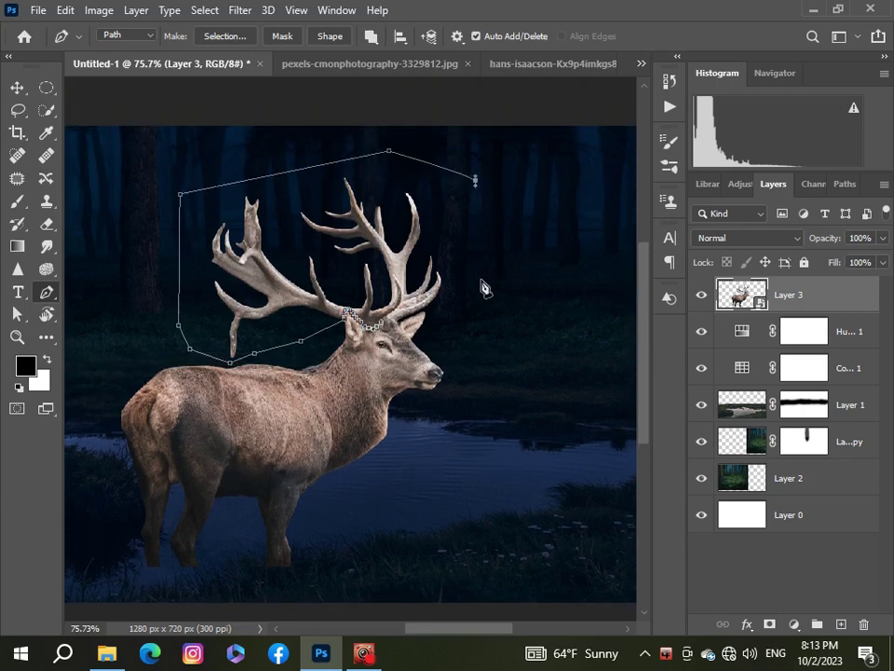
scroll(455, 315, up, 4)
scroll(455, 313, up, 1)
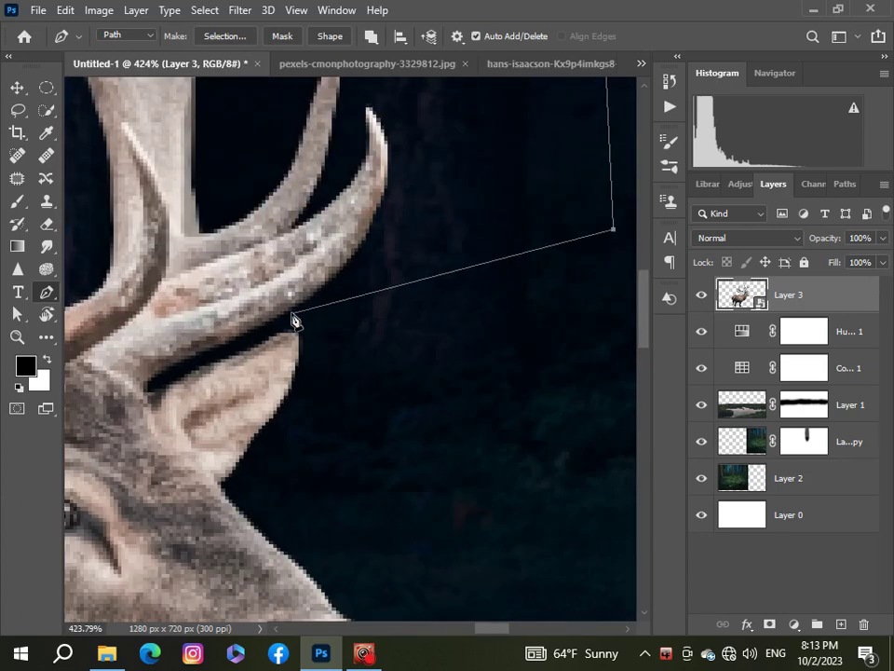
click(290, 310)
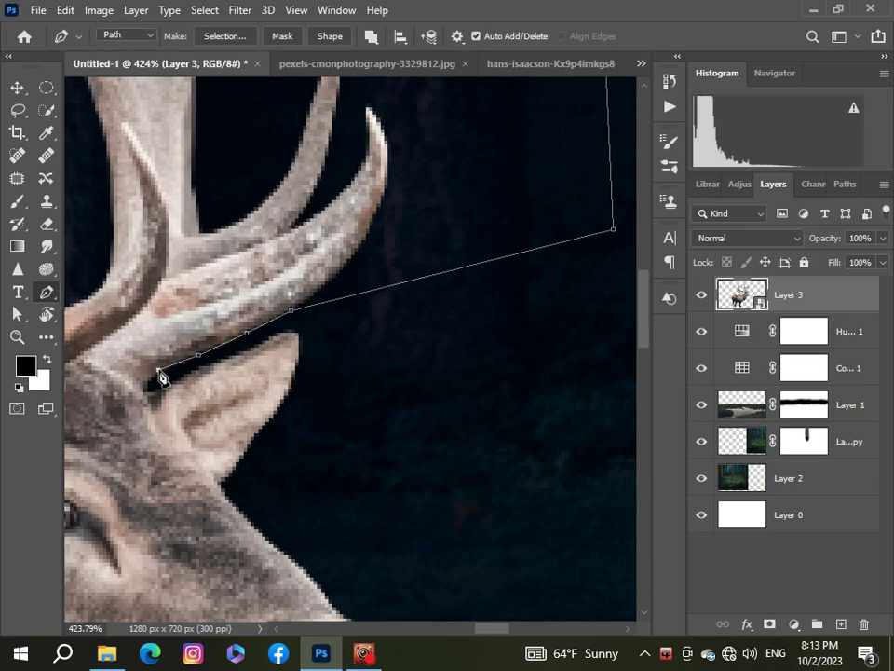
scroll(142, 393, down, 3)
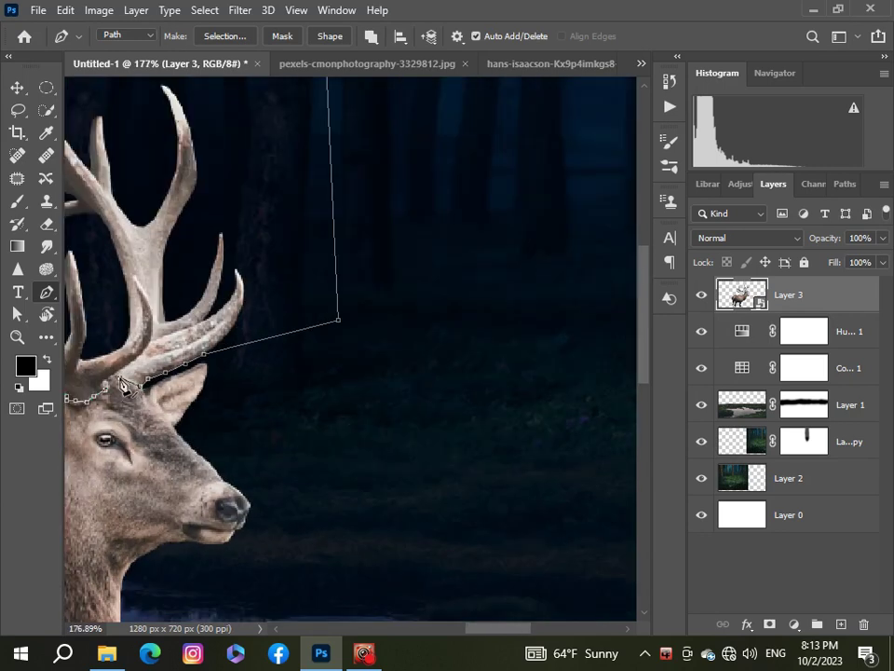
scroll(124, 387, up, 3)
scroll(84, 412, down, 3)
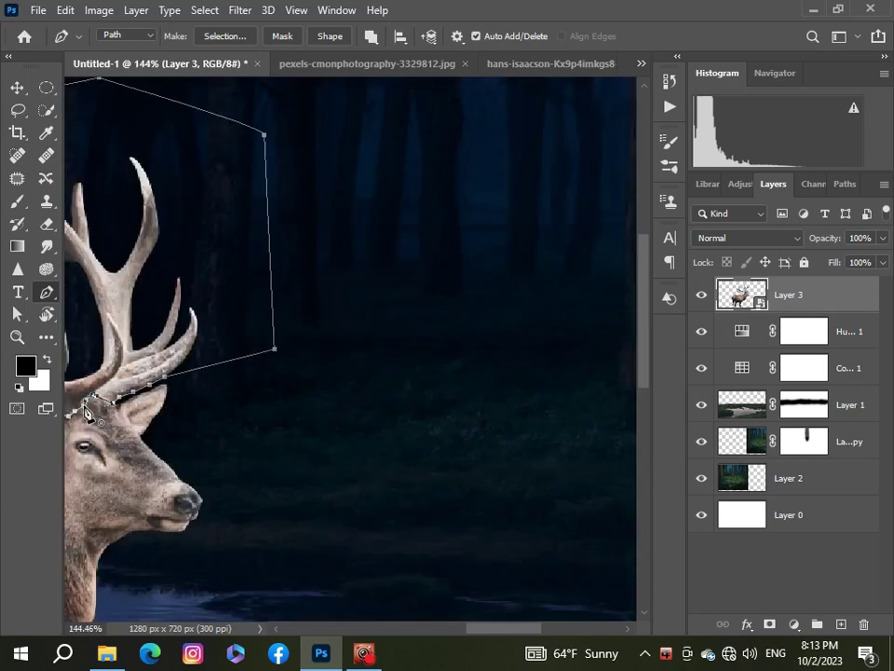
scroll(84, 412, down, 4)
Step: Undo an accidental layer duplicate and turn the antler path into a selection with no feathering
key(ctrl+j)
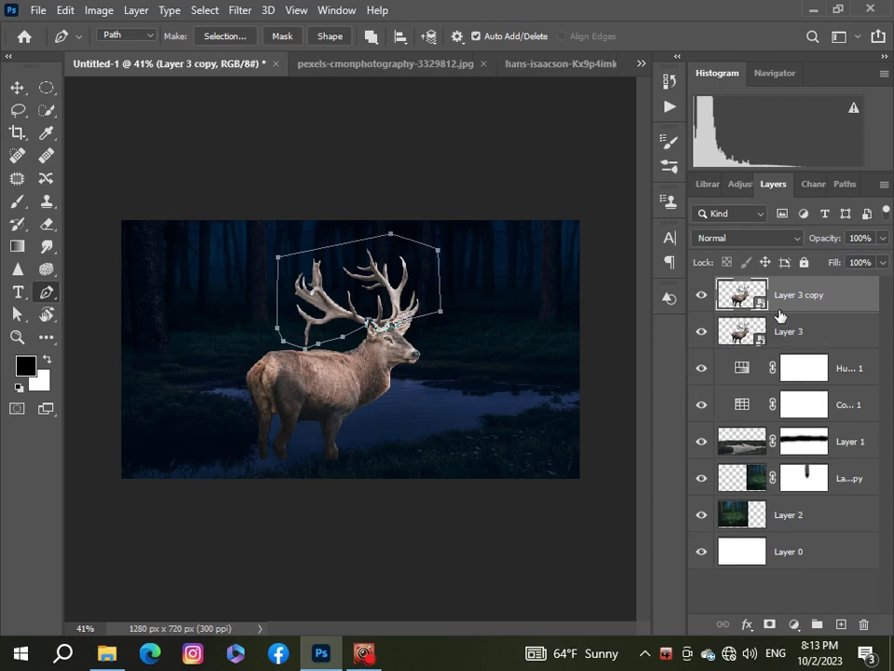
key(ctrl+z)
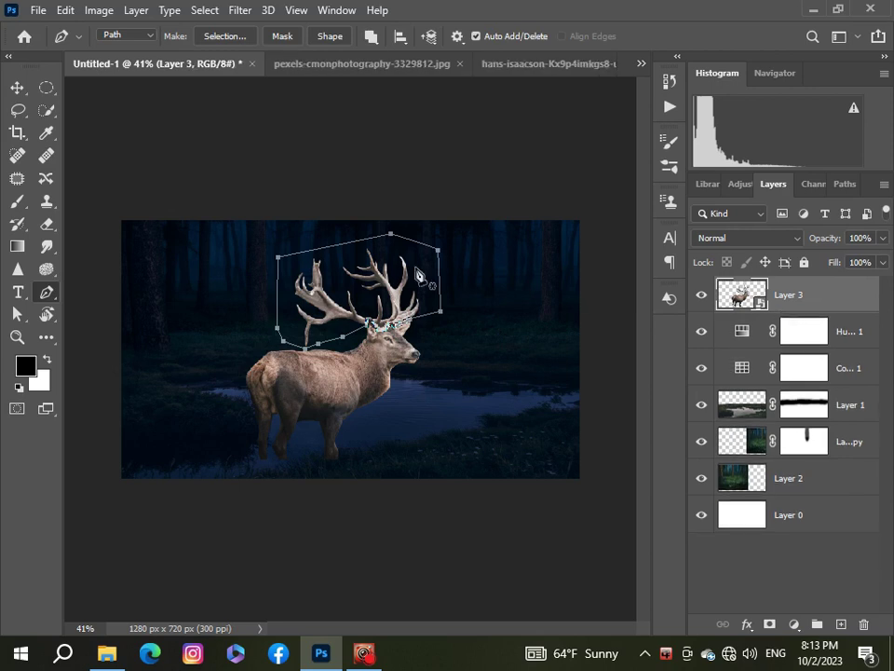
right_click(419, 276)
click(445, 319)
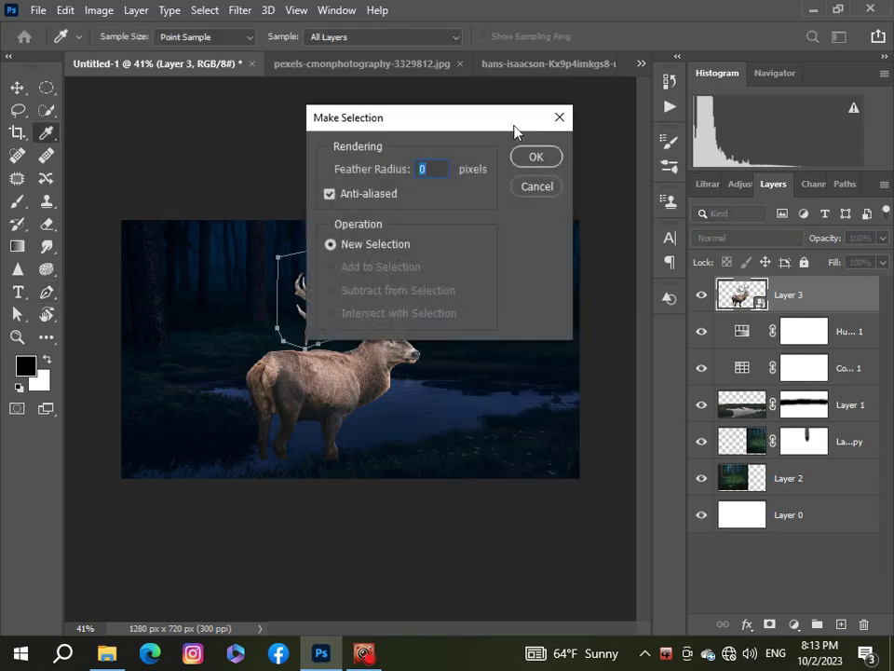
click(535, 157)
Step: Copy the selected antlers onto new Layer 4, then reselect the stag layer
key(ctrl+j)
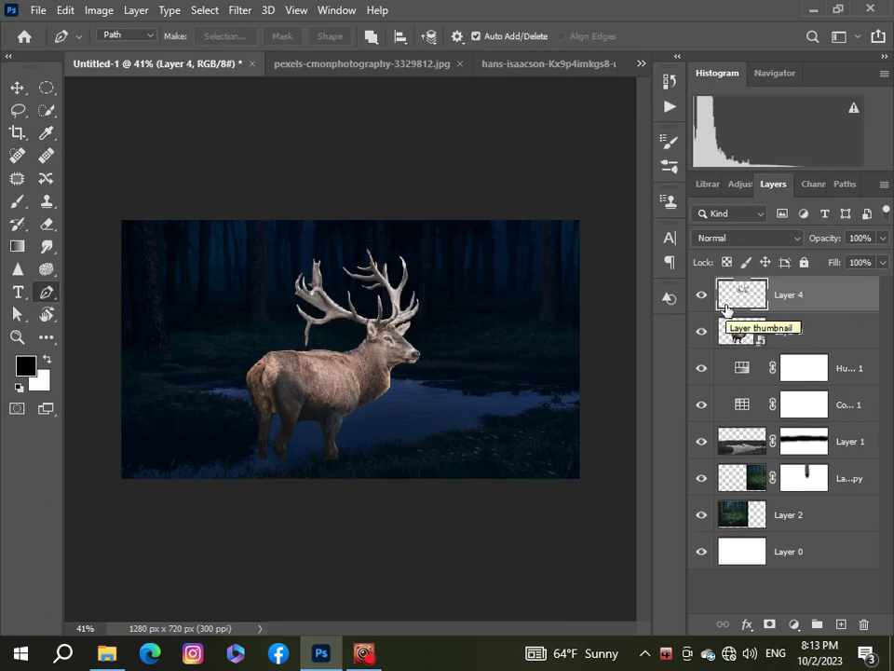
scroll(602, 381, down, 1)
scroll(565, 427, up, 3)
scroll(565, 427, down, 2)
scroll(564, 433, down, 1)
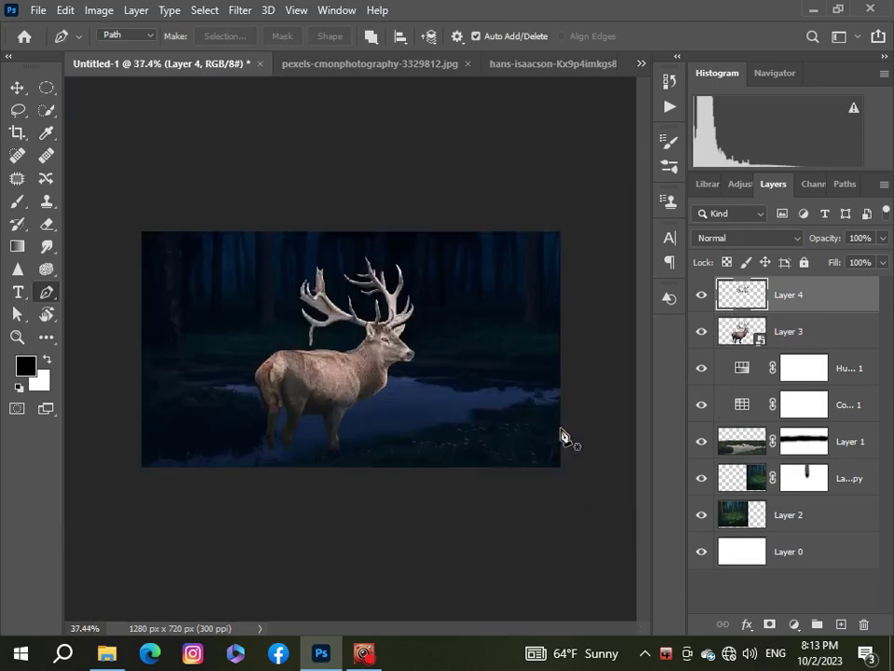
scroll(562, 431, up, 1)
click(826, 332)
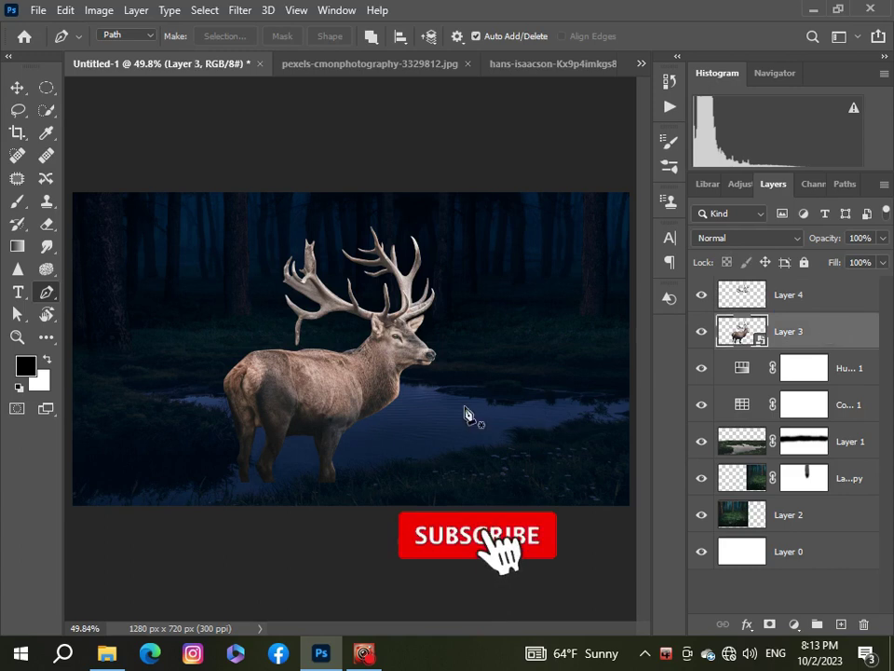
scroll(461, 412, down, 1)
Step: Add a Curves adjustment that darkens the stag, slightly lifting highlights, and close its settings
click(793, 623)
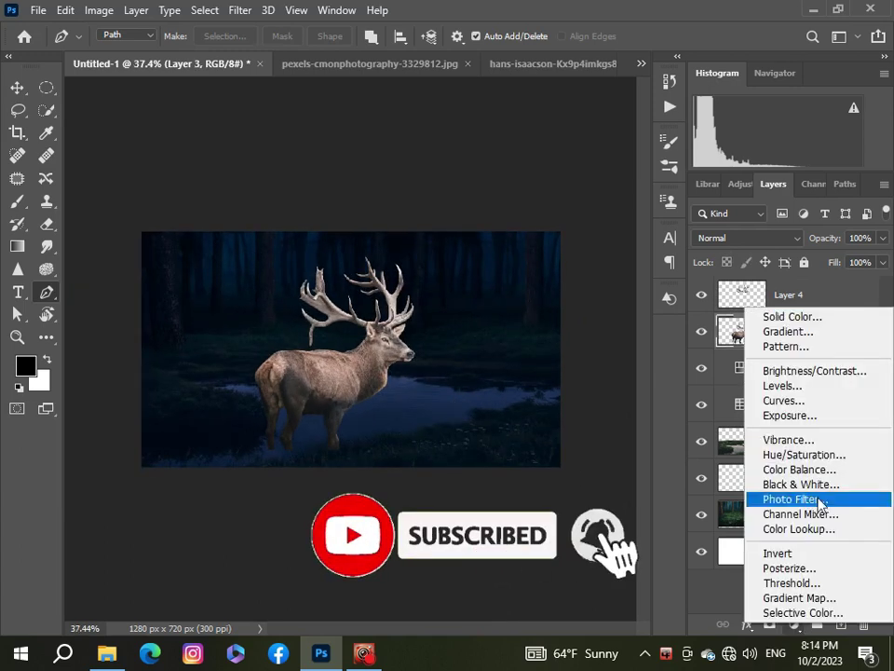
click(817, 400)
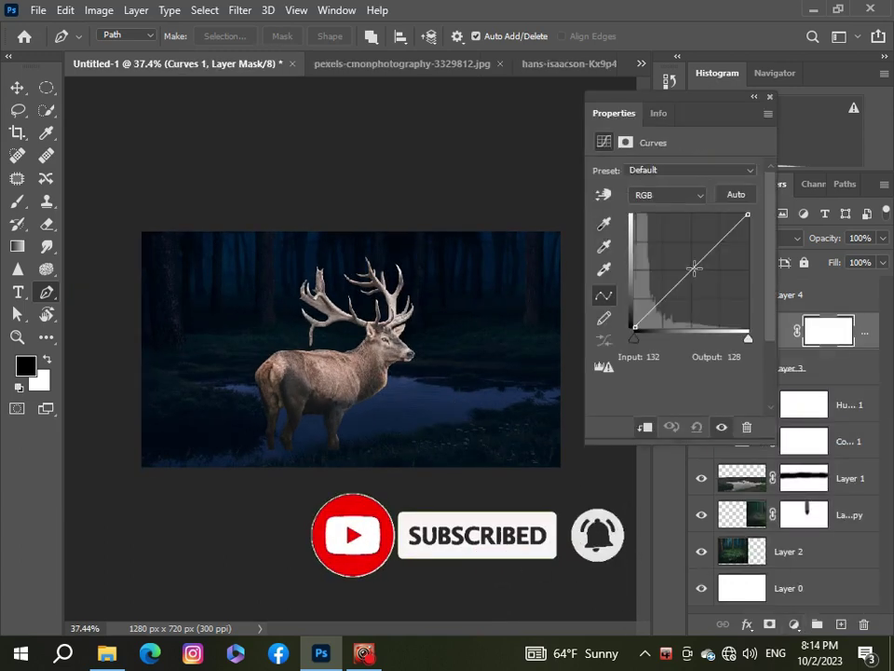
drag(694, 269, 712, 276)
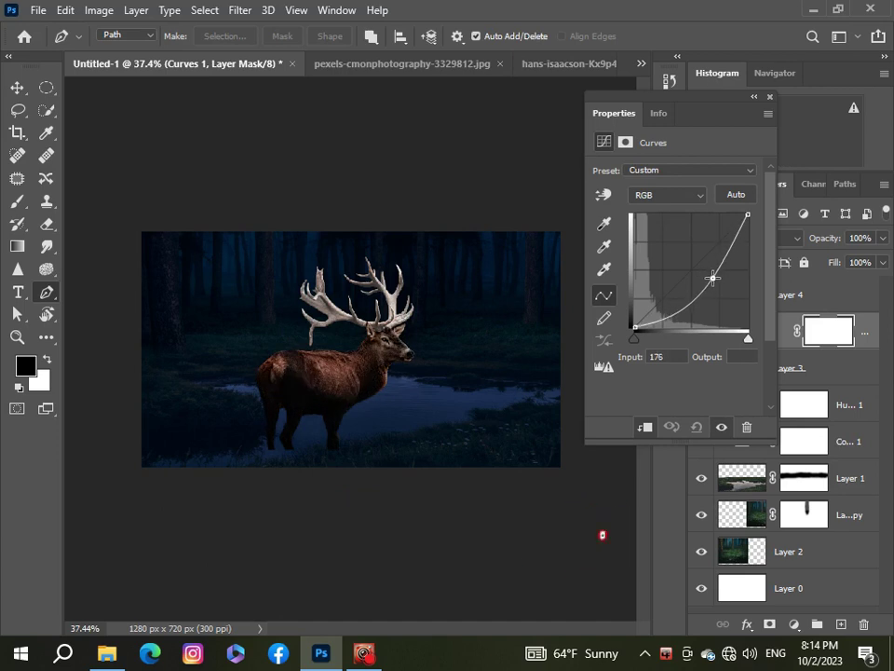
drag(712, 276, 709, 275)
drag(748, 337, 745, 339)
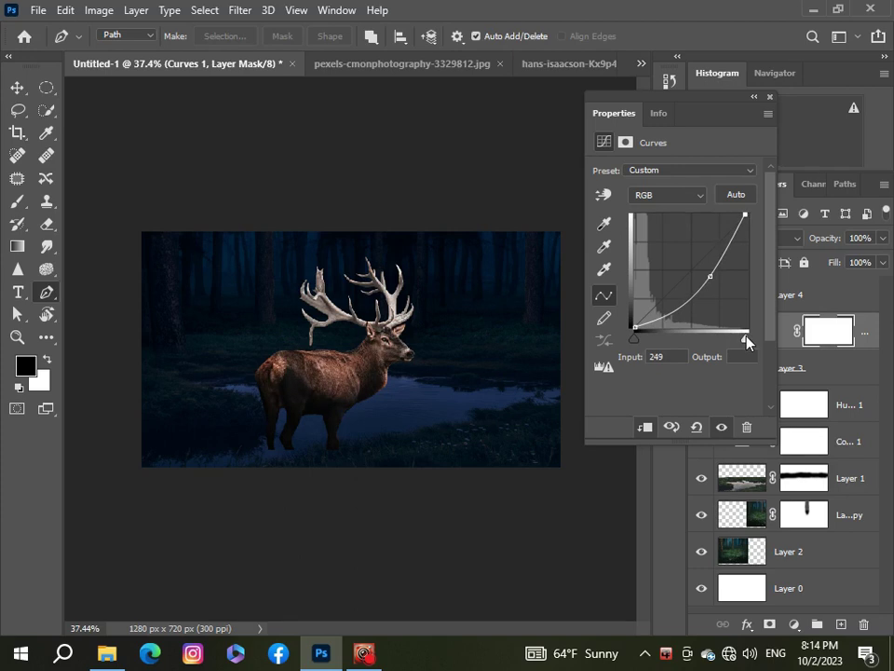
click(769, 97)
scroll(295, 365, down, 2)
scroll(295, 365, up, 2)
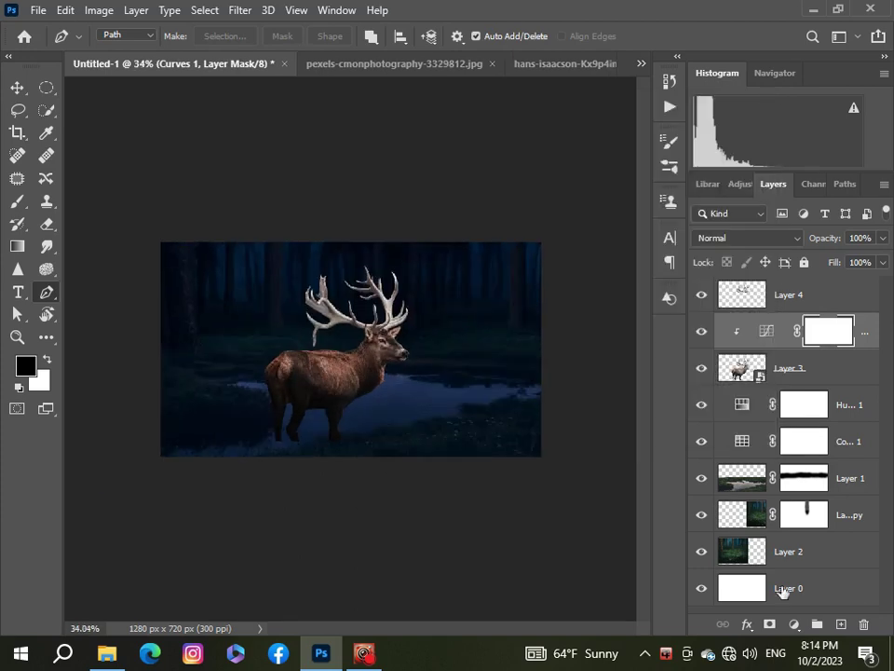
click(793, 624)
Step: Add a Levels adjustment with output white at 158 and midtones at 0.85, then close it
click(780, 383)
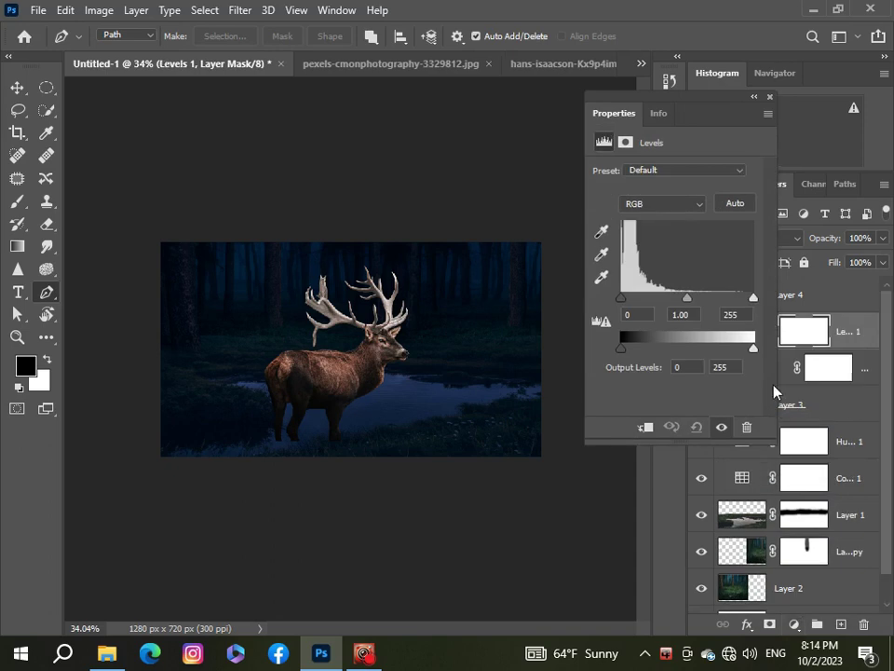
drag(753, 348, 719, 348)
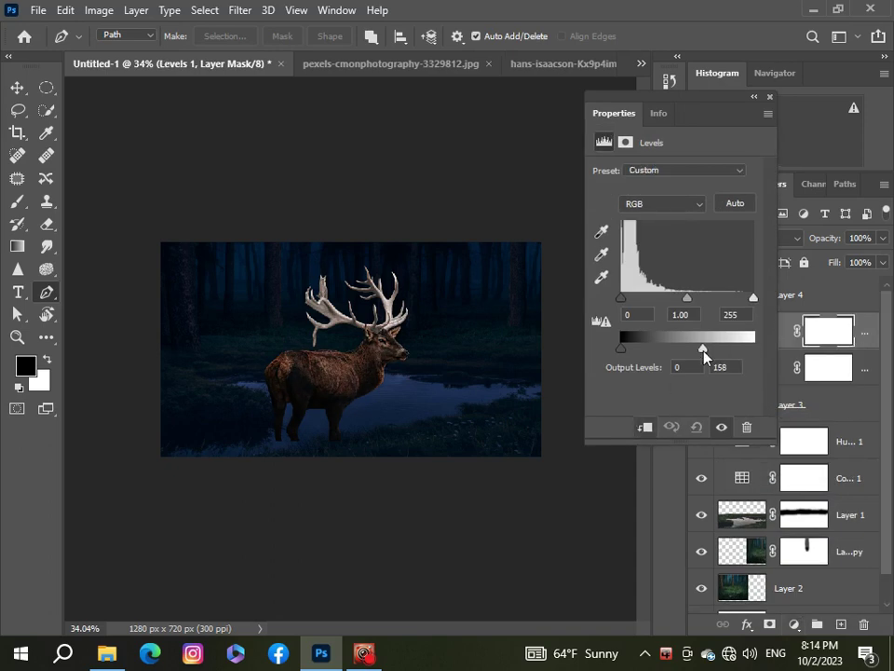
drag(686, 298, 696, 298)
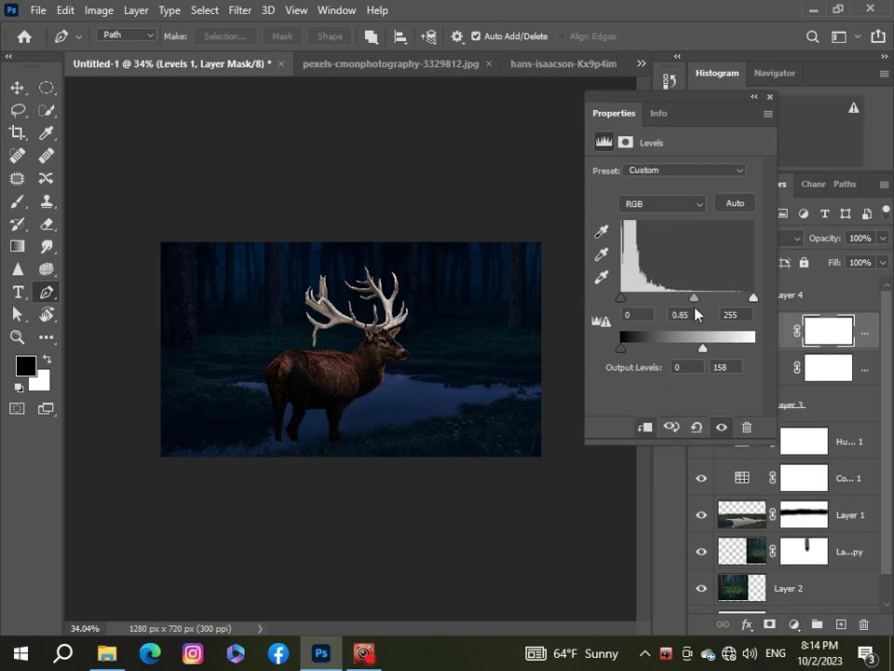
scroll(289, 375, down, 3)
scroll(290, 376, up, 5)
scroll(290, 375, down, 1)
scroll(288, 377, down, 2)
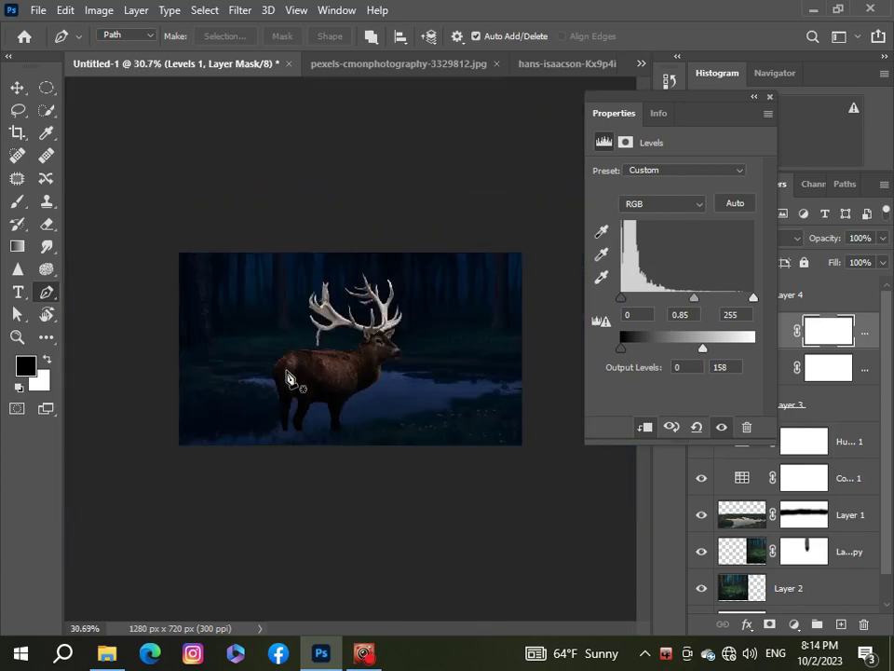
scroll(288, 378, up, 1)
scroll(289, 377, up, 1)
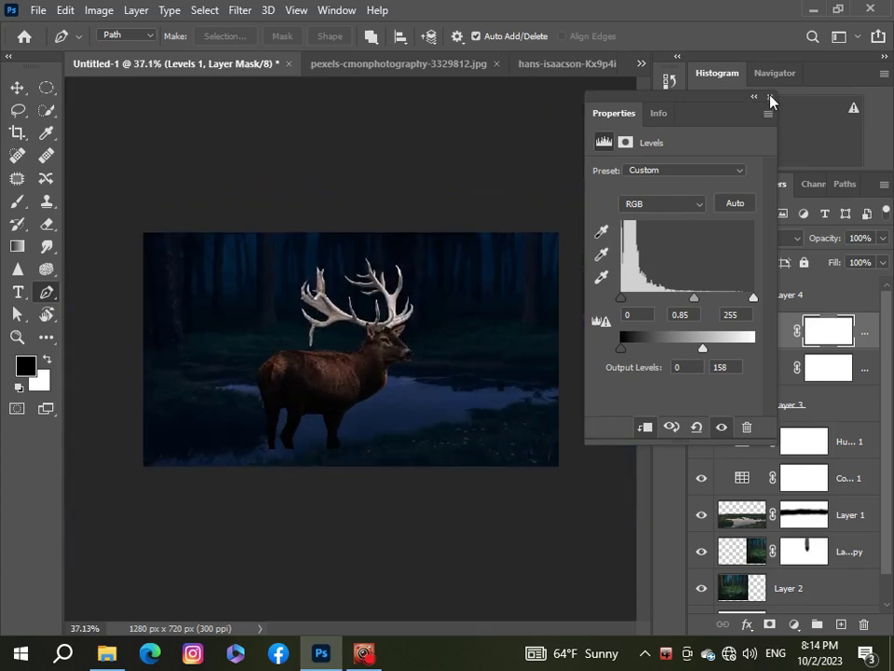
click(770, 97)
scroll(260, 359, up, 3)
Step: Add a Brightness/Contrast adjustment clipped to the stag at brightness -34, contrast -6
scroll(259, 359, down, 2)
click(793, 624)
click(762, 371)
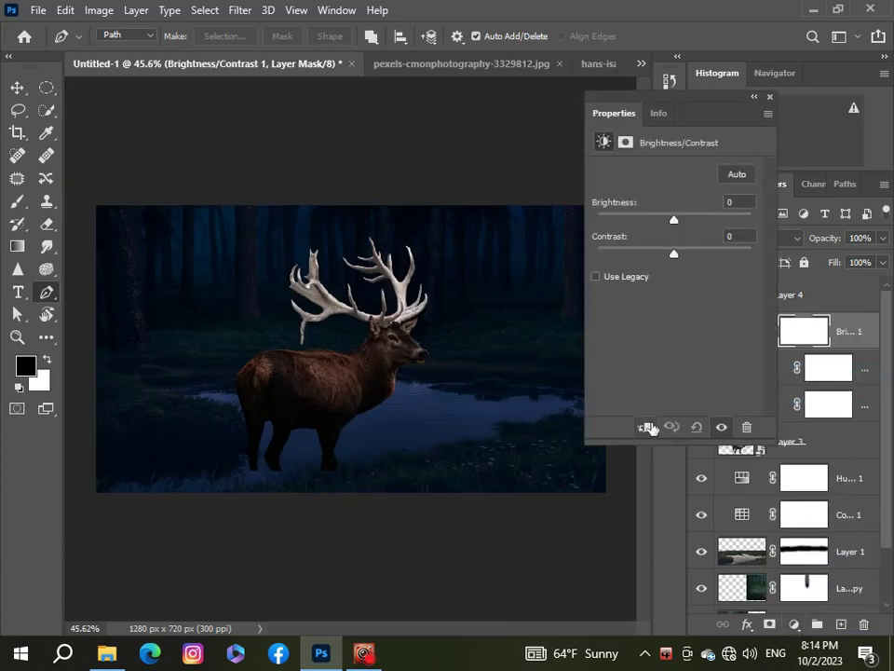
click(646, 427)
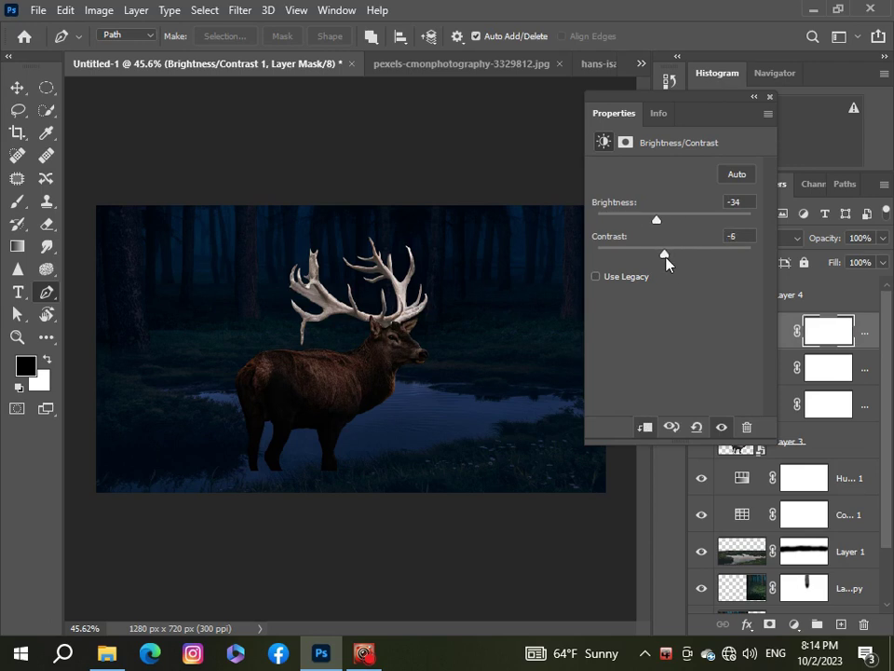
drag(686, 260, 679, 261)
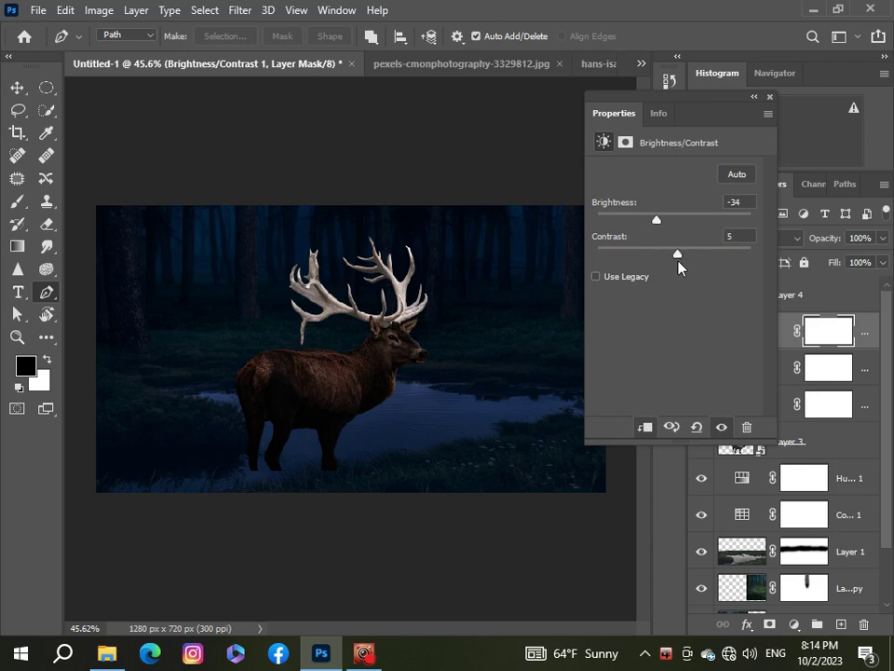
click(769, 97)
Step: Set the antler Layer 4 to Linear Dodge (Add) blending and add a Hue/Saturation adjustment
scroll(364, 403, down, 2)
scroll(363, 404, up, 4)
scroll(363, 404, down, 2)
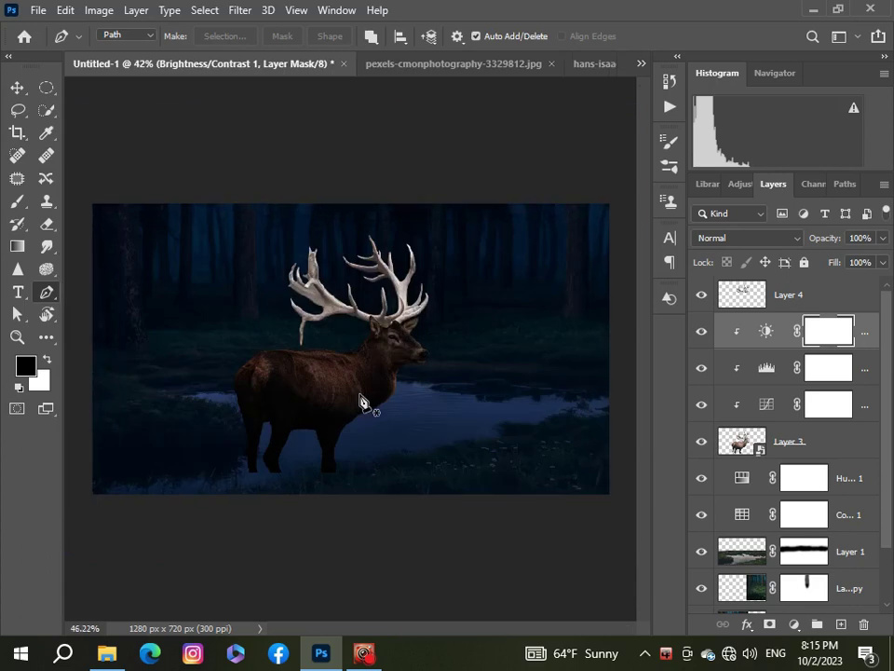
scroll(363, 403, down, 1)
click(823, 296)
click(790, 242)
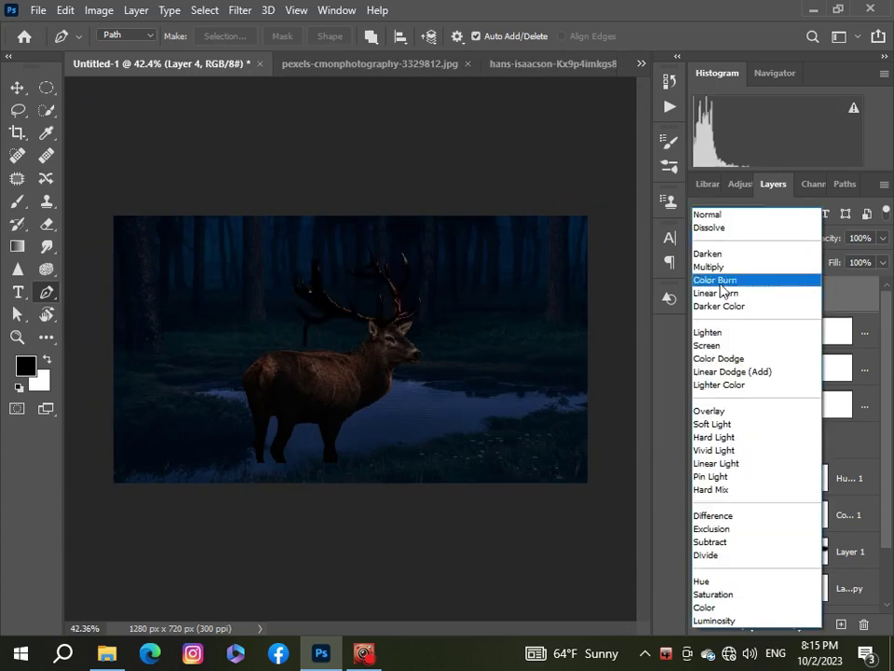
click(717, 373)
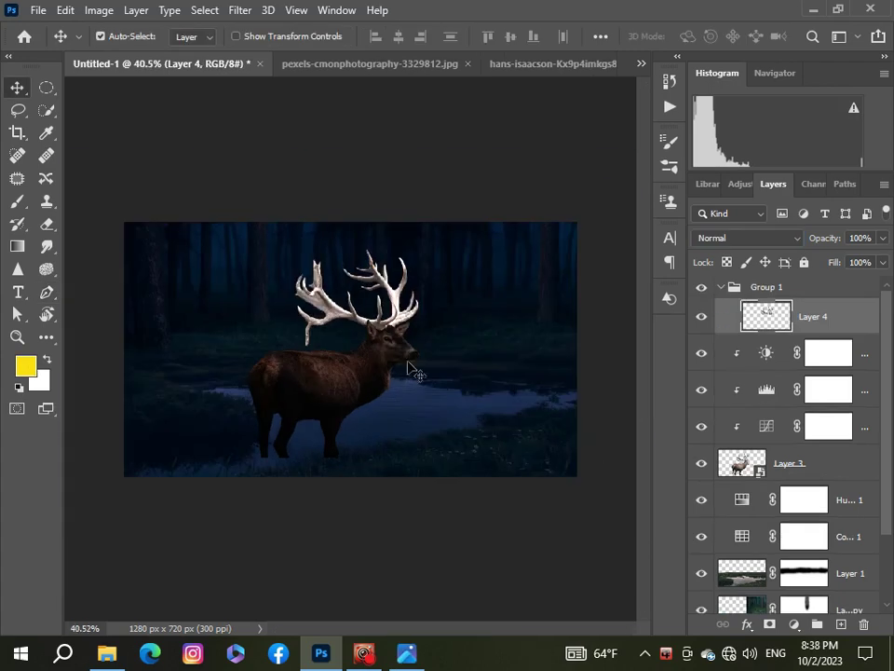
click(792, 624)
click(782, 453)
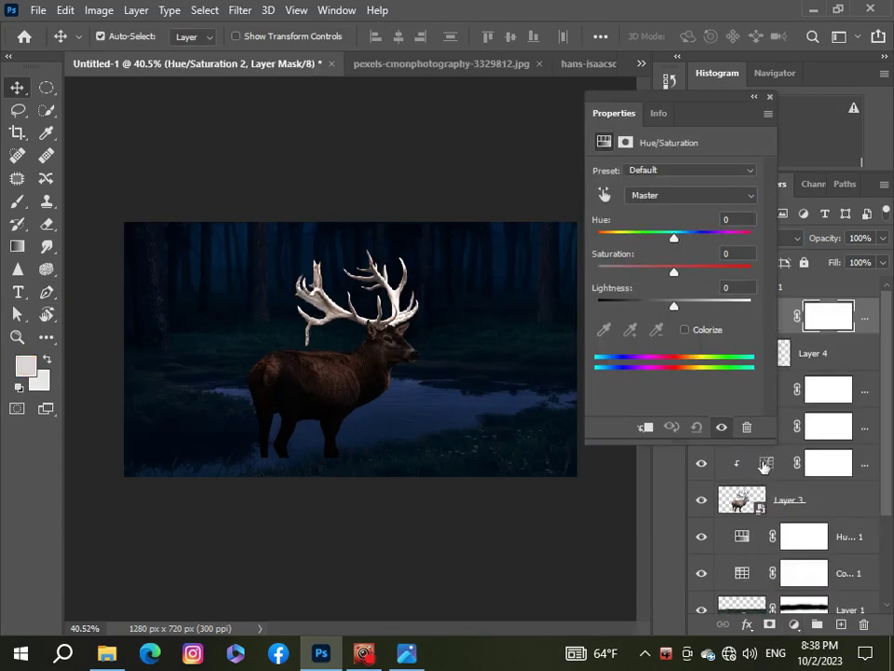
Step: Clip Hue/Saturation to Layer 4, boost saturation and shift the antler hue to -31
click(645, 427)
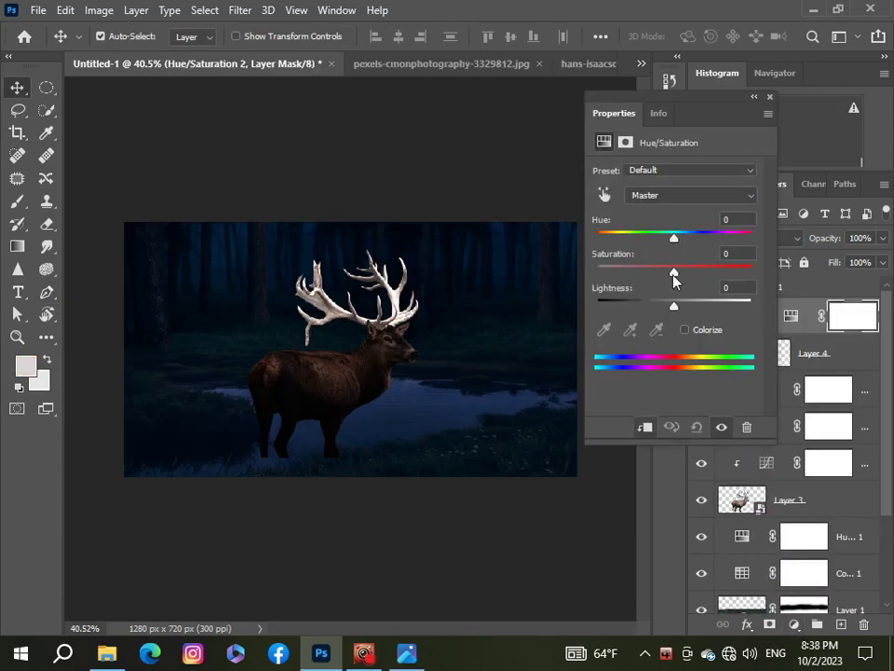
drag(734, 280, 752, 277)
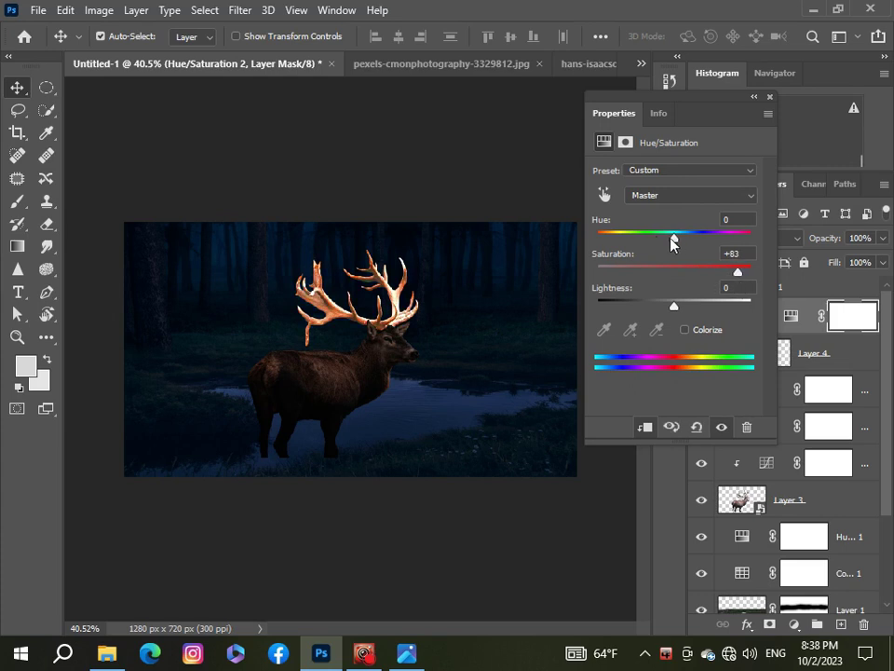
mouse_move(669, 242)
mouse_down()
mouse_move(598, 242)
mouse_move(754, 252)
mouse_up()
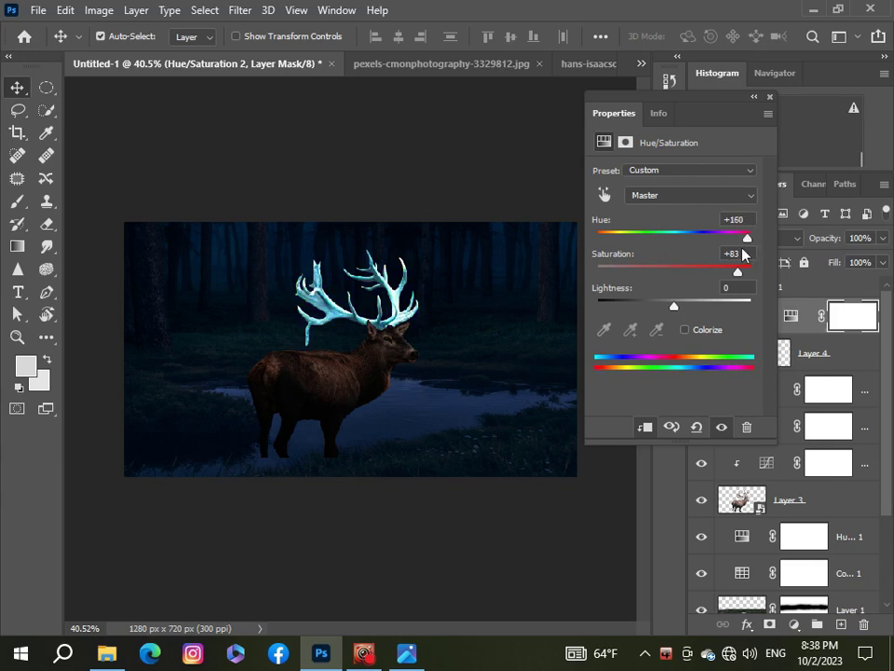
mouse_move(742, 252)
mouse_down()
mouse_move(725, 265)
mouse_move(649, 271)
mouse_up()
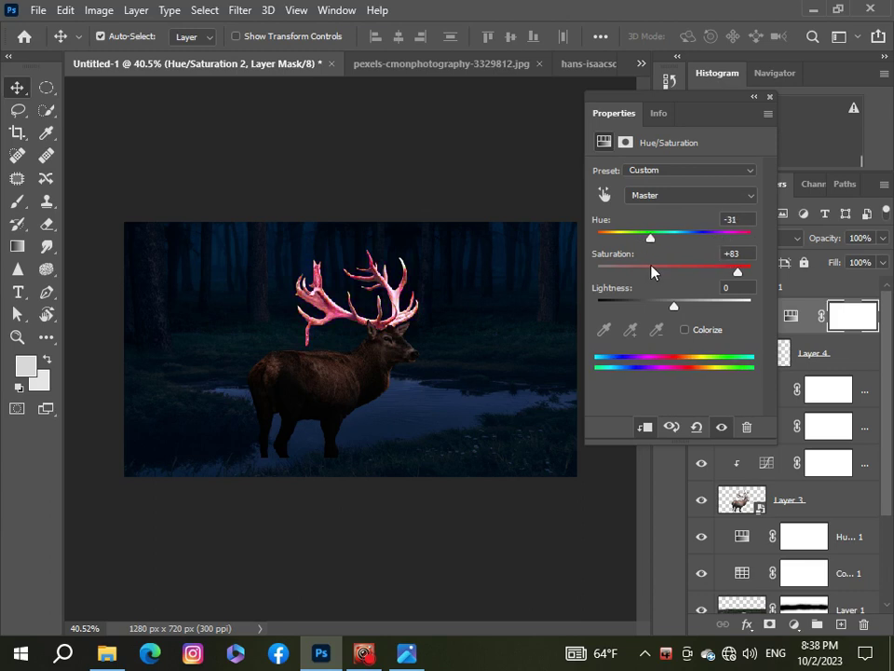
Step: Fine-tune antler saturation to +88 and lightness to -11, then close the settings
scroll(319, 321, down, 2)
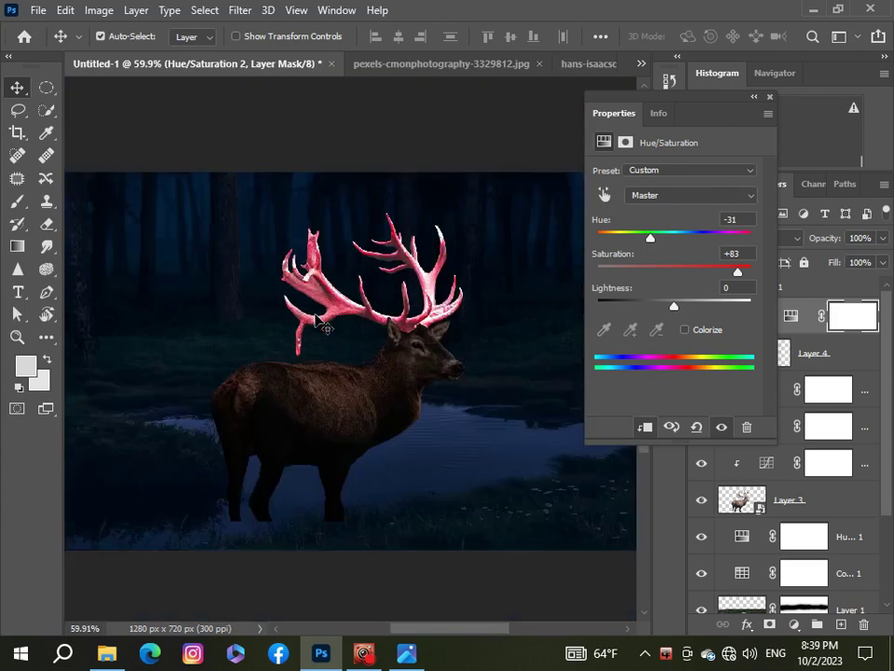
scroll(365, 321, down, 1)
drag(742, 276, 740, 279)
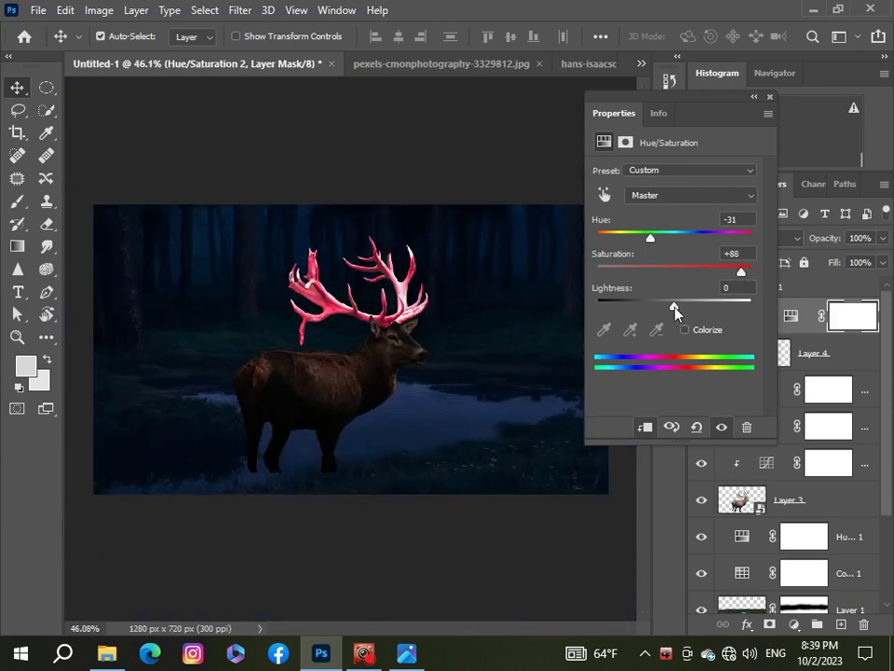
drag(675, 312, 664, 307)
scroll(382, 347, down, 2)
scroll(382, 347, up, 4)
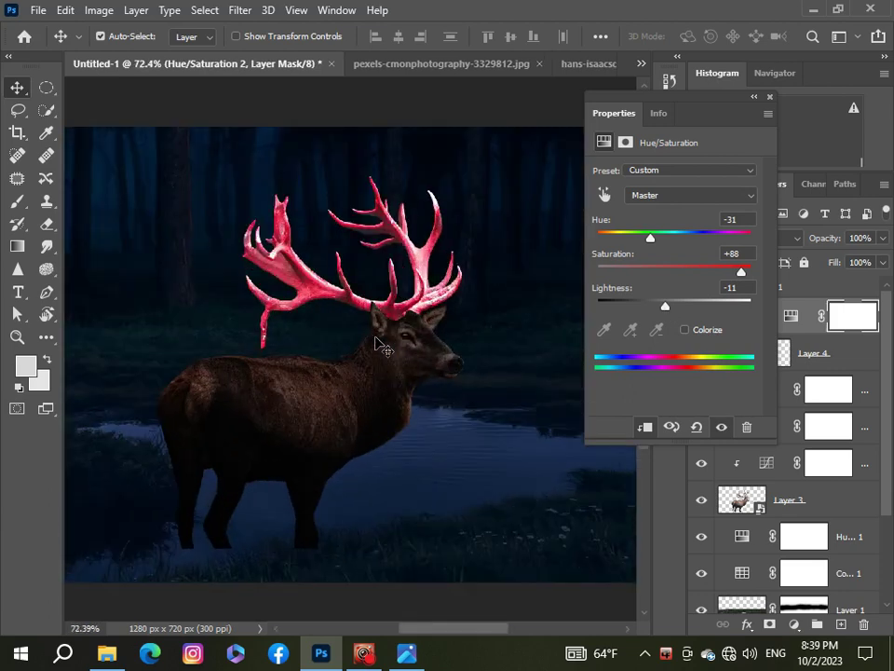
scroll(380, 344, down, 4)
scroll(372, 339, up, 2)
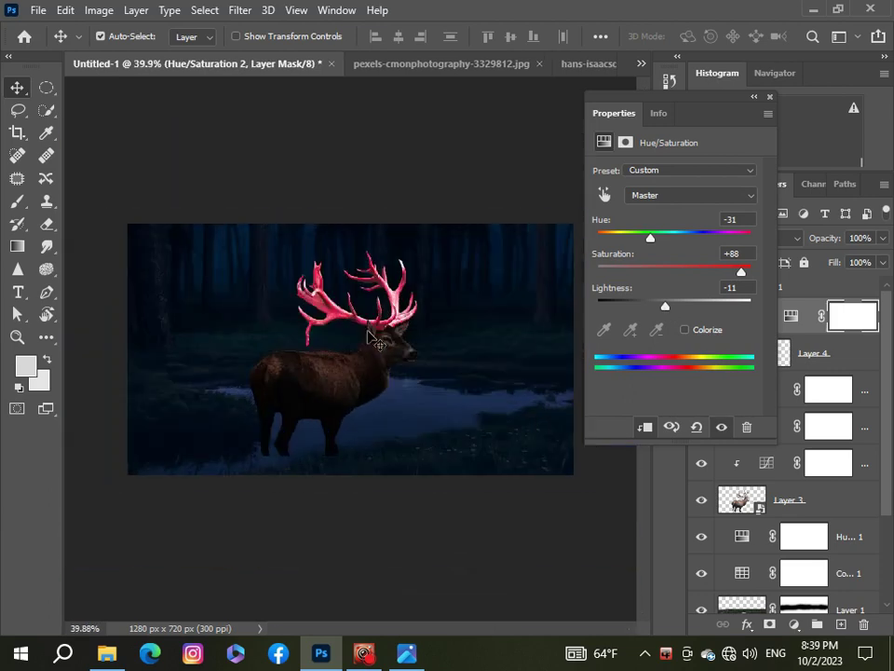
click(769, 96)
Step: Collapse and select Group 1 in the Layers panel, scrolling through the layer stack
scroll(417, 332, up, 1)
scroll(417, 332, down, 2)
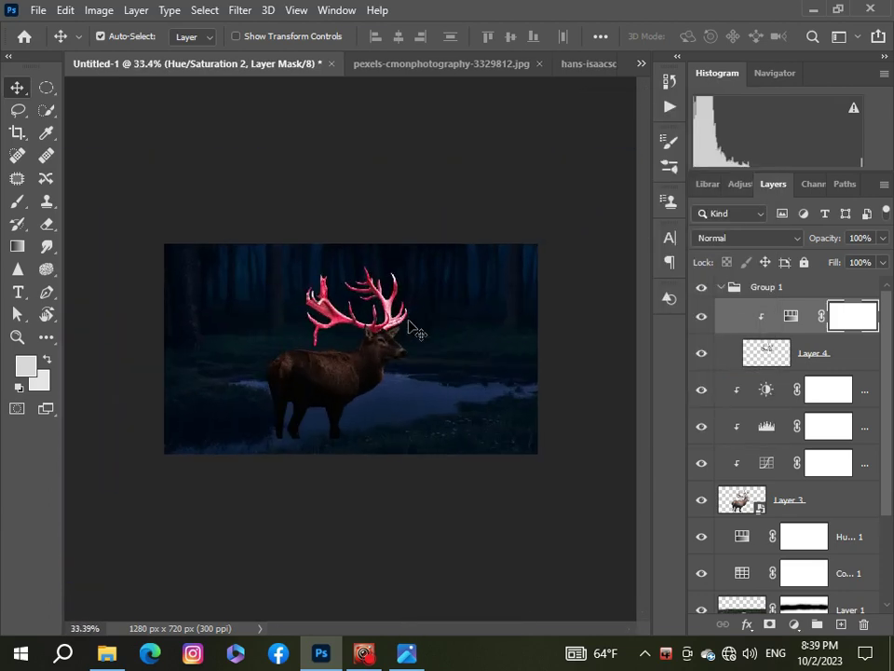
click(721, 289)
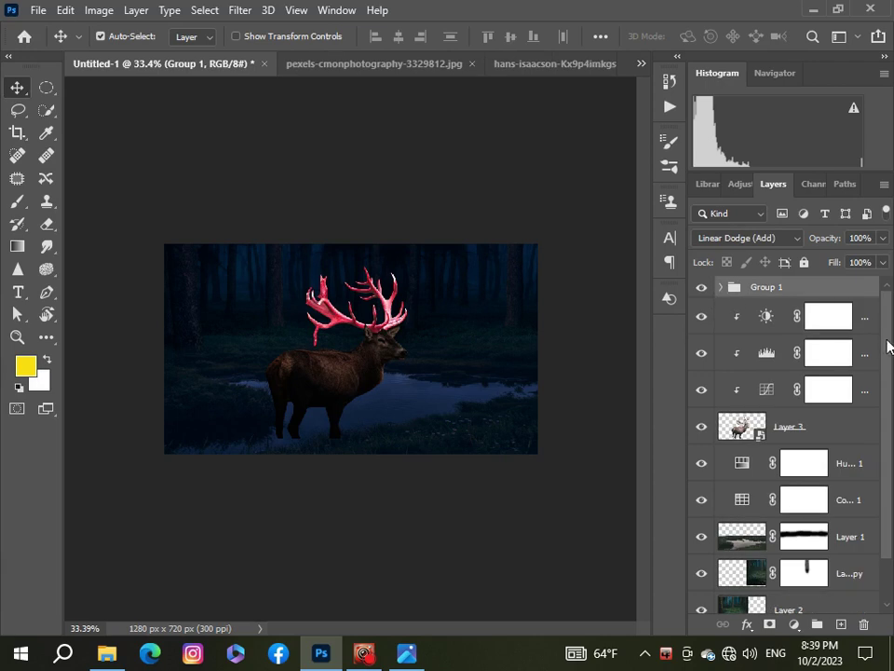
scroll(317, 350, up, 4)
scroll(309, 352, down, 1)
scroll(309, 352, down, 2)
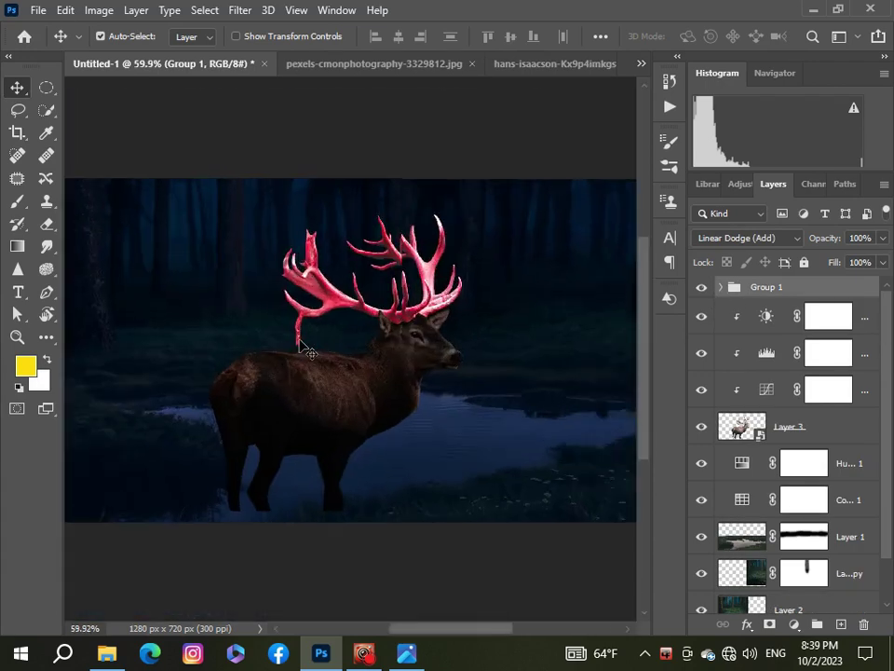
scroll(300, 345, down, 1)
scroll(300, 344, up, 1)
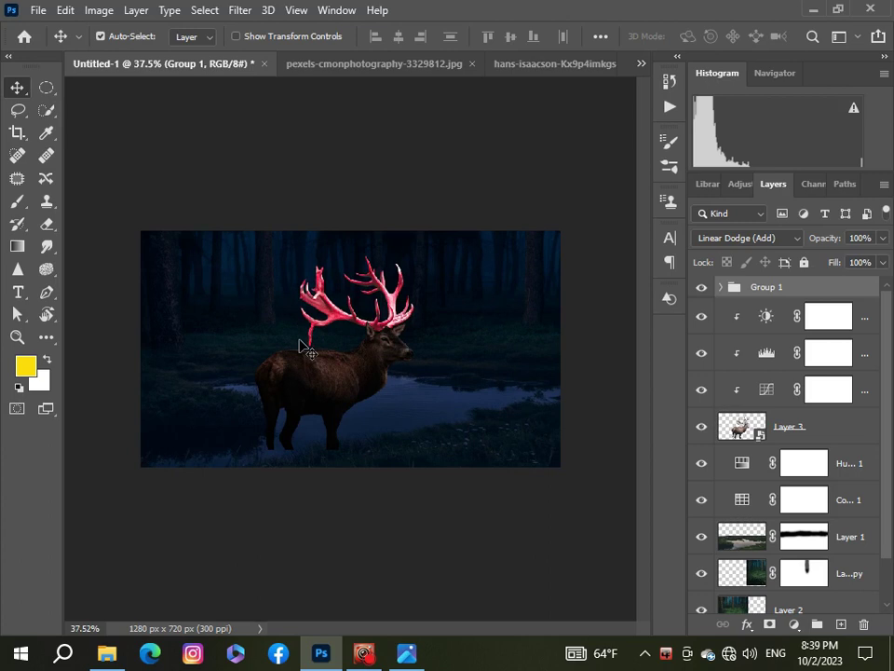
scroll(387, 413, up, 4)
scroll(387, 414, down, 3)
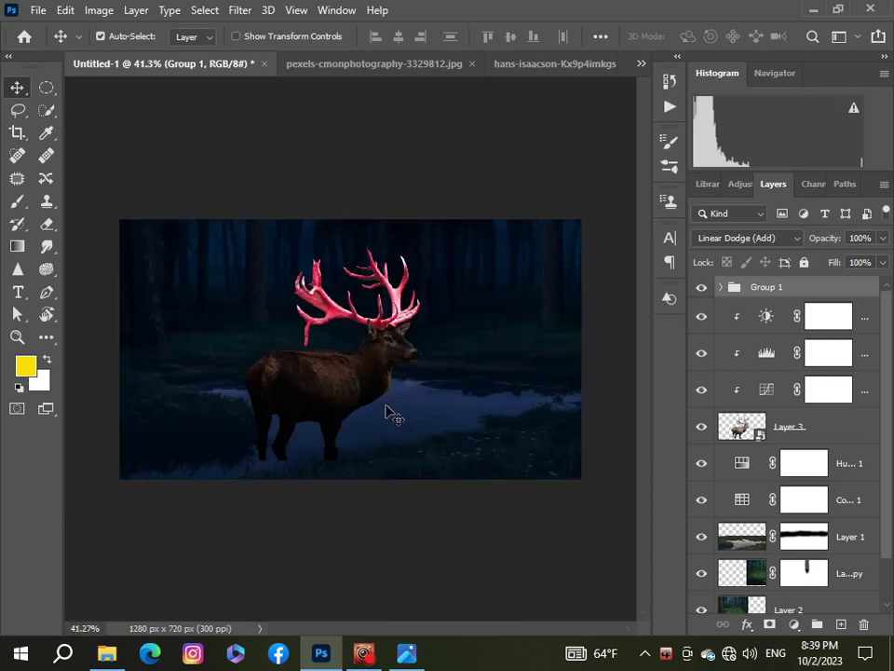
scroll(387, 414, down, 5)
scroll(388, 414, up, 3)
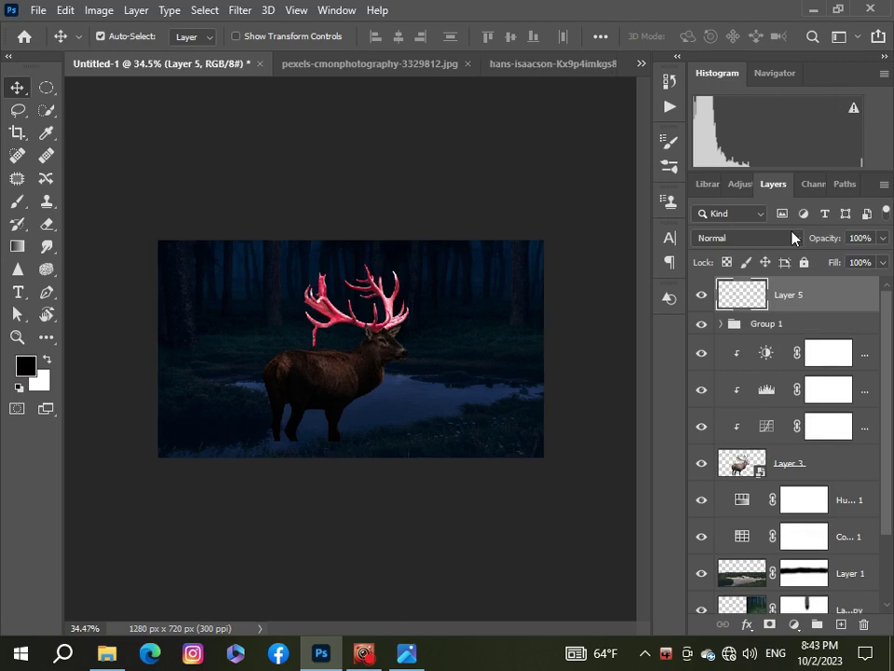
Step: Set Layer 5's blend mode to Overlay
click(792, 237)
click(788, 411)
click(16, 201)
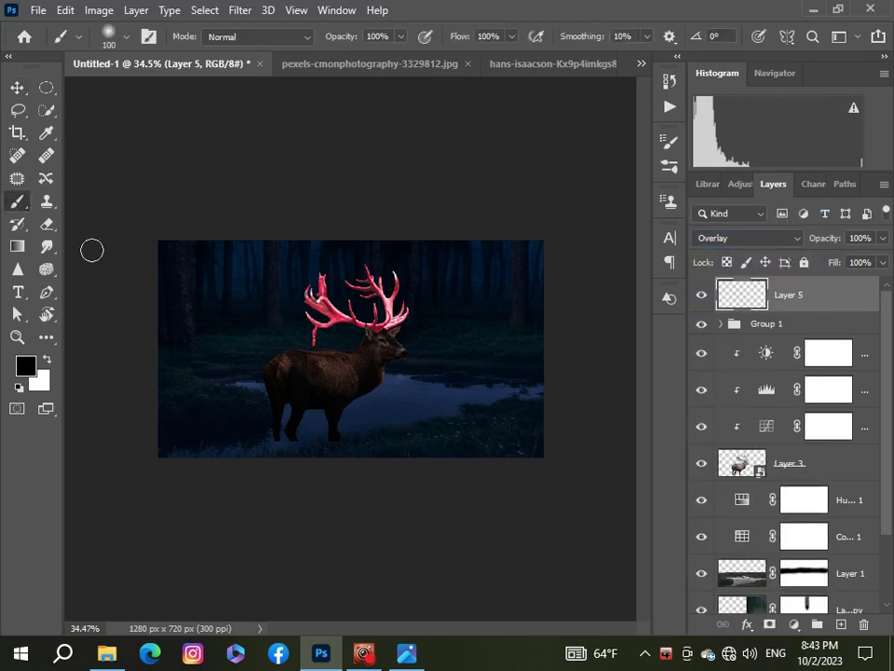
scroll(379, 335, up, 2)
scroll(379, 336, up, 4)
Step: Sample a pink-red paint colour from the antlers and shrink the brush
click(28, 370)
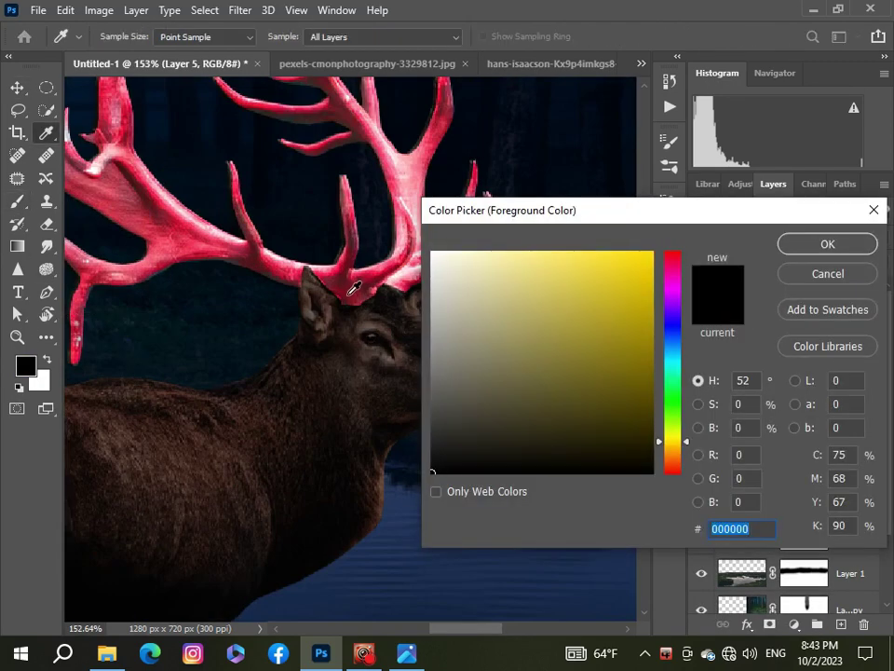
click(232, 234)
click(226, 240)
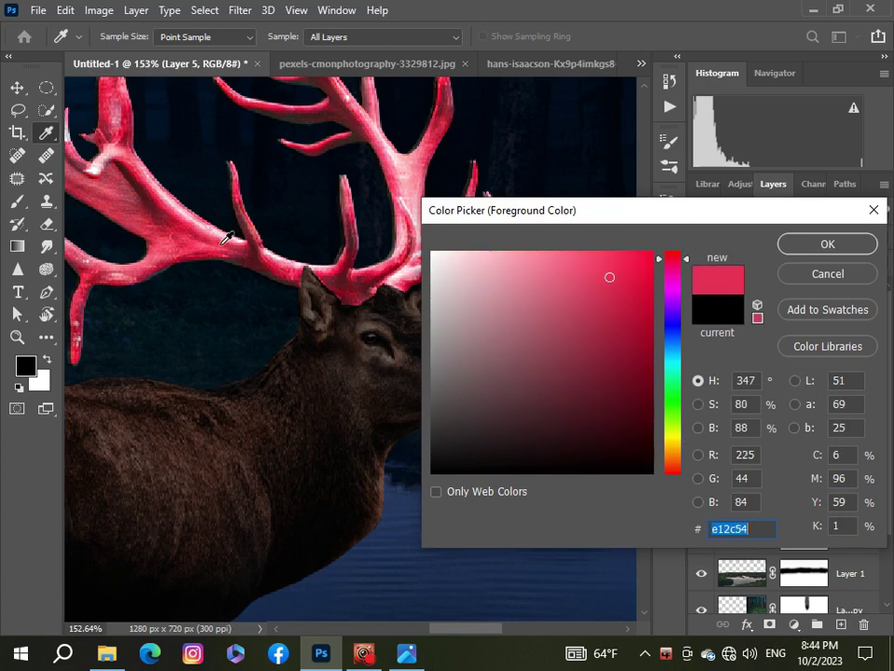
click(826, 244)
key(b)
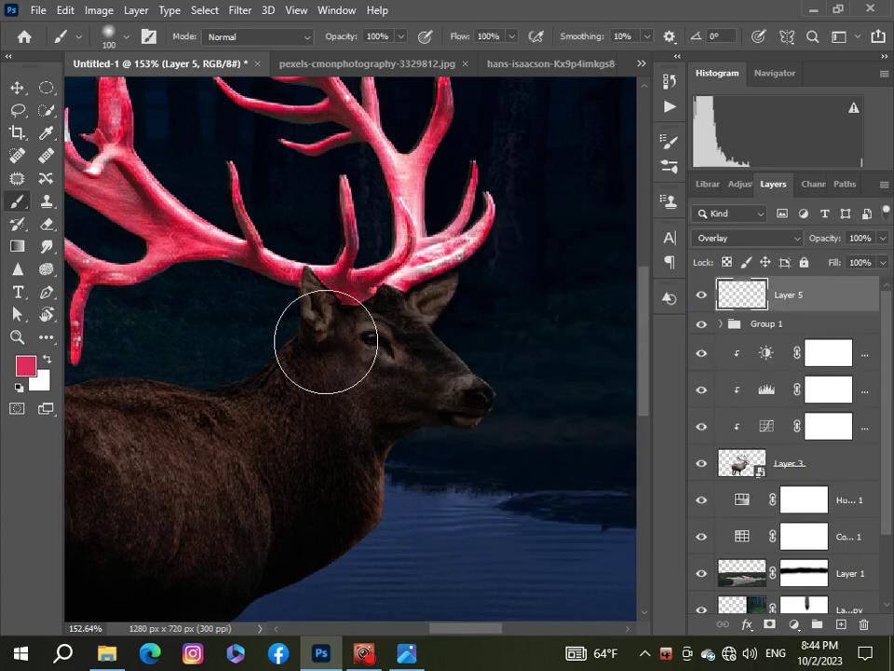
key(bracketleft)
key(bracketleft)
key(bracketleft)
key(bracketleft)
key(bracketleft)
key(bracketleft)
scroll(405, 309, up, 2)
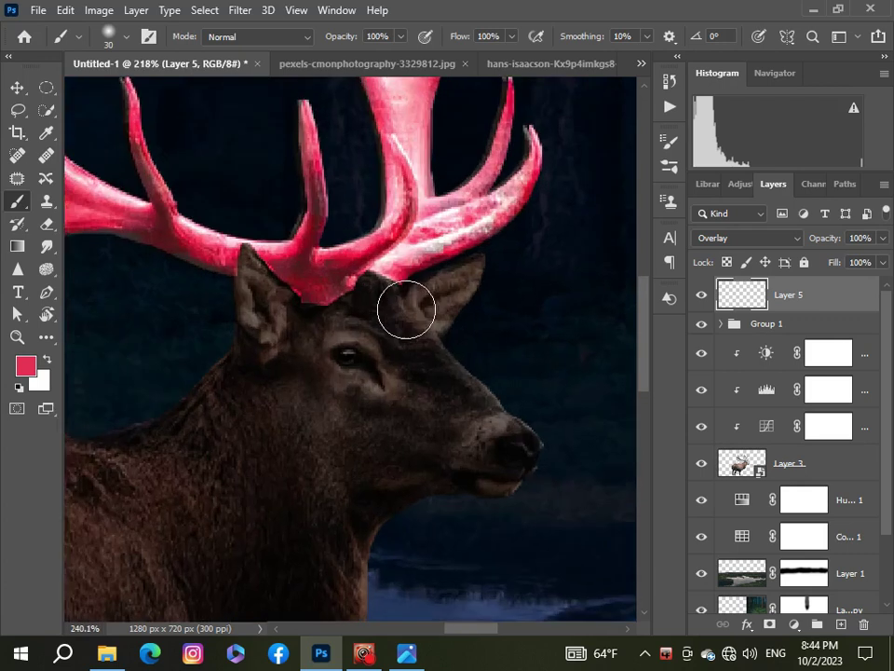
scroll(291, 314, up, 2)
key(bracketleft)
key(bracketleft)
key(bracketleft)
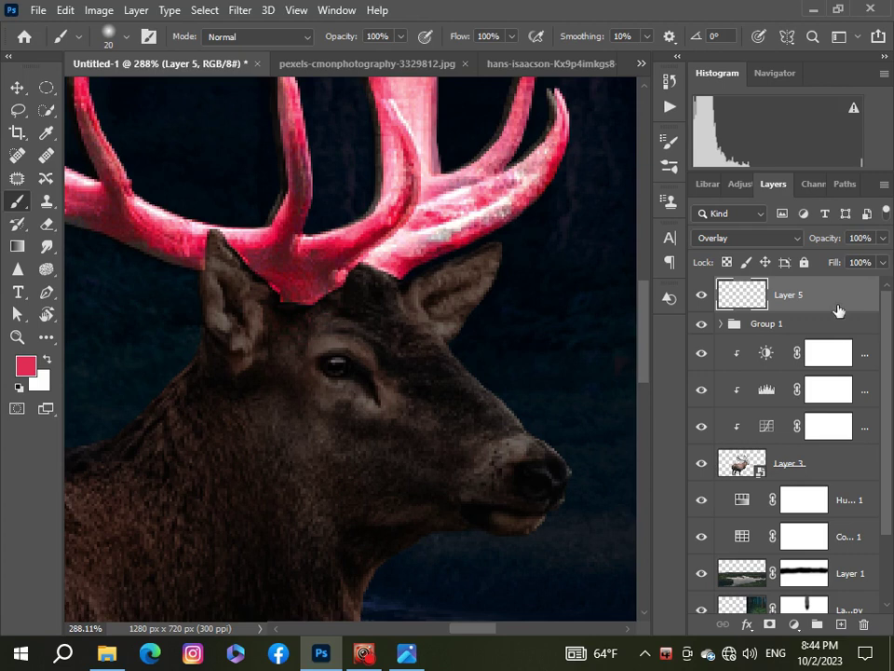
Step: Set brush opacity to about 65% and shrink the brush further for fine edges
click(401, 37)
drag(376, 61, 374, 61)
scroll(236, 307, down, 5)
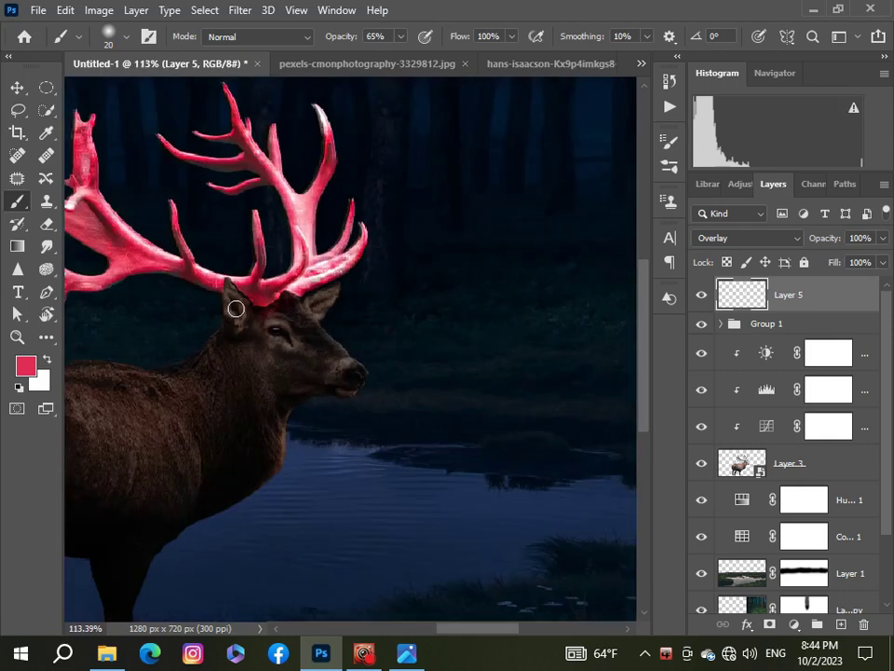
scroll(235, 308, up, 2)
scroll(236, 307, up, 6)
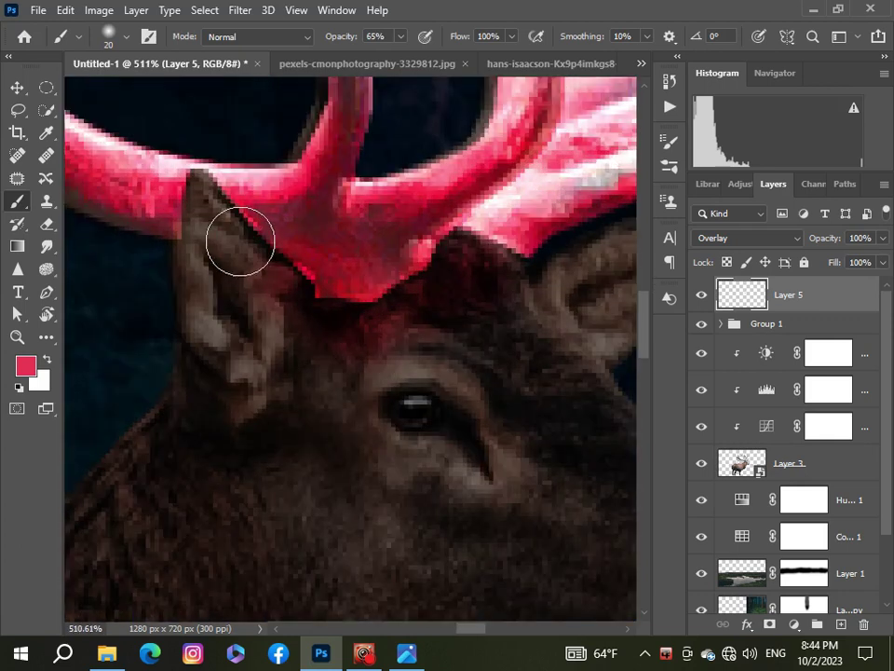
scroll(232, 255, down, 2)
scroll(232, 256, down, 3)
scroll(280, 261, up, 1)
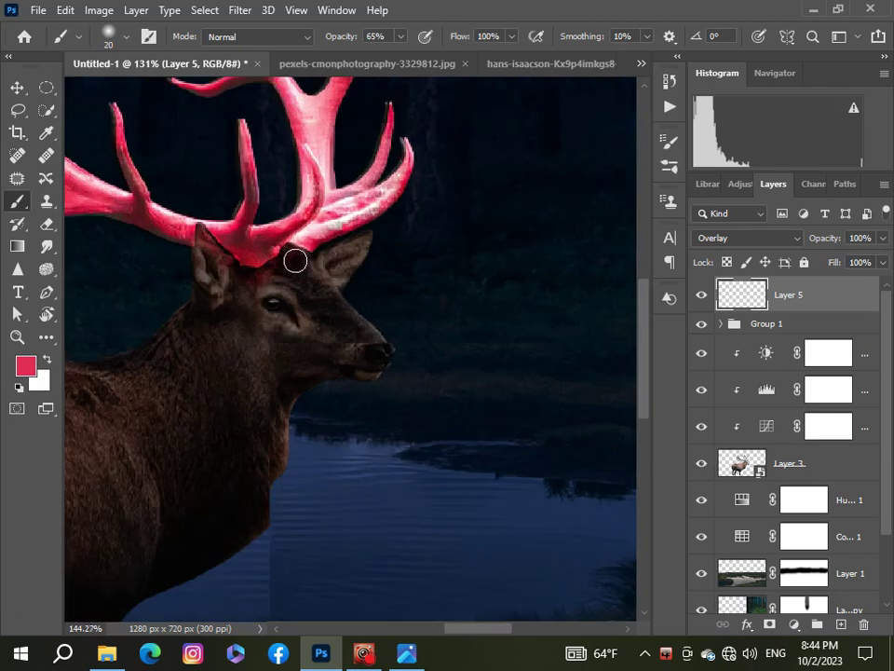
scroll(297, 254, up, 1)
scroll(363, 307, up, 5)
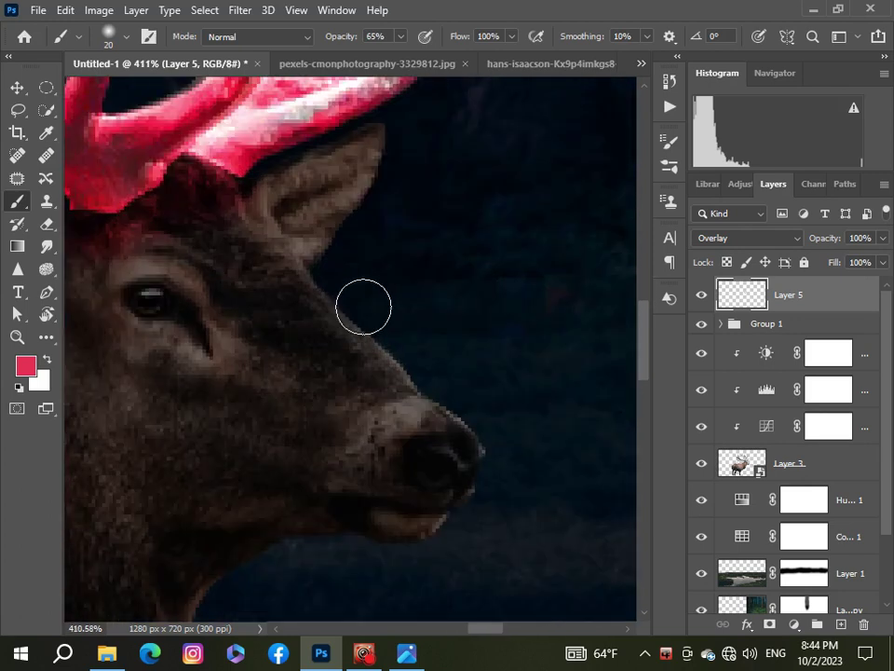
key(bracketleft)
key(bracketleft)
key(bracketleft)
scroll(289, 278, up, 2)
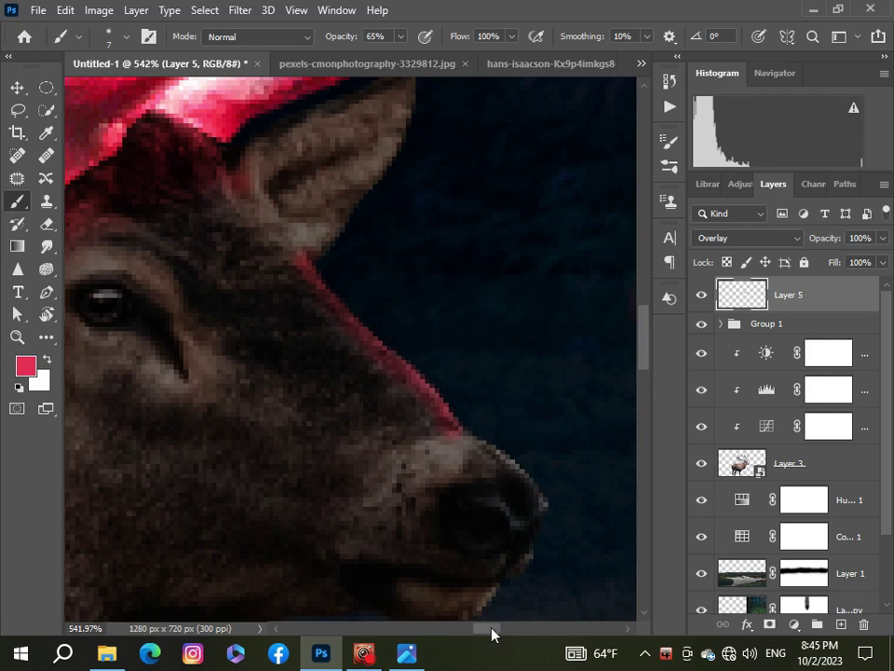
Step: Paint a thin pink-red rim glow along the stag's ears, forehead and snout
drag(492, 634, 503, 634)
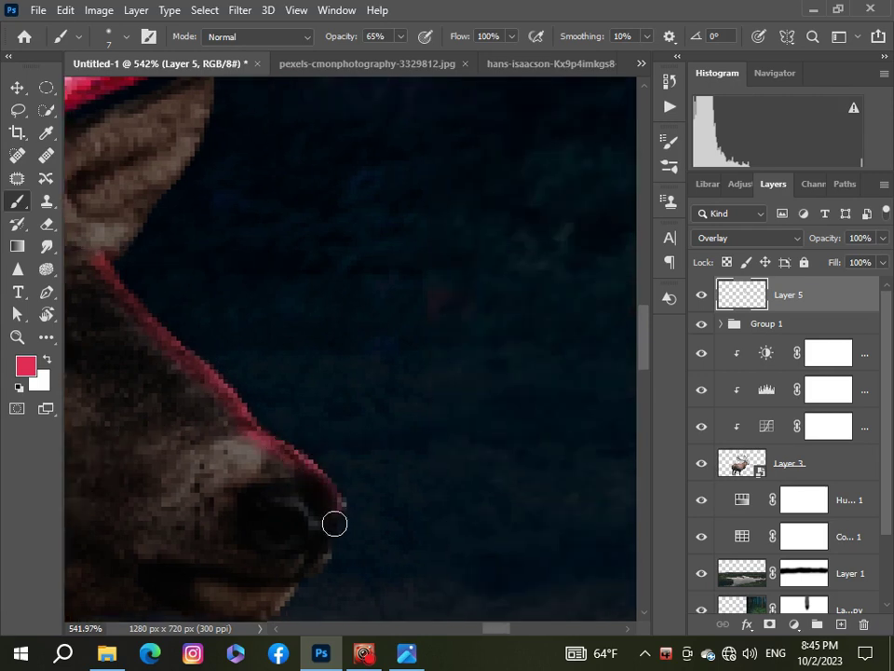
scroll(377, 420, down, 3)
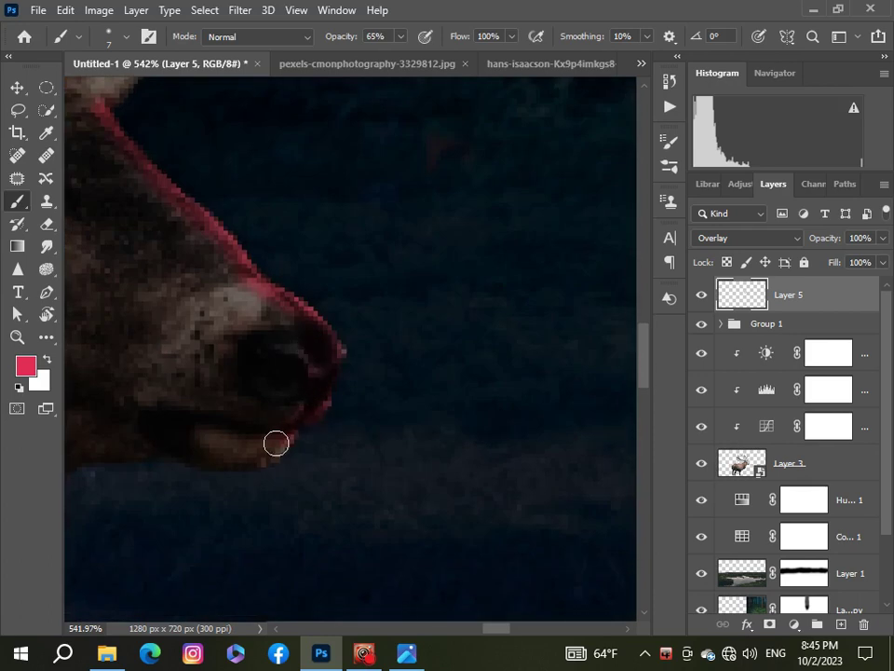
scroll(272, 409, down, 5)
scroll(275, 405, down, 5)
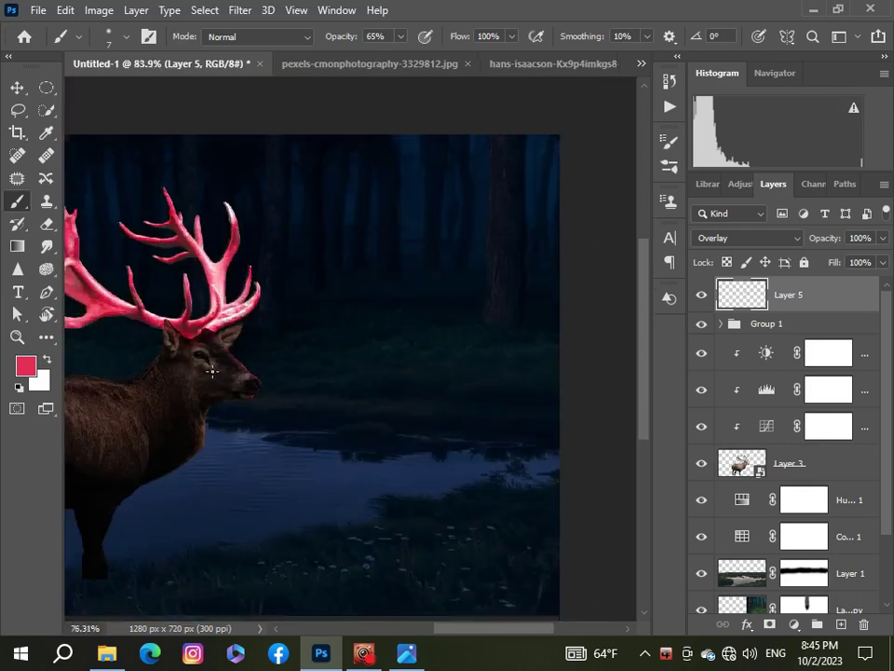
scroll(208, 367, up, 1)
scroll(136, 367, up, 2)
scroll(243, 317, up, 3)
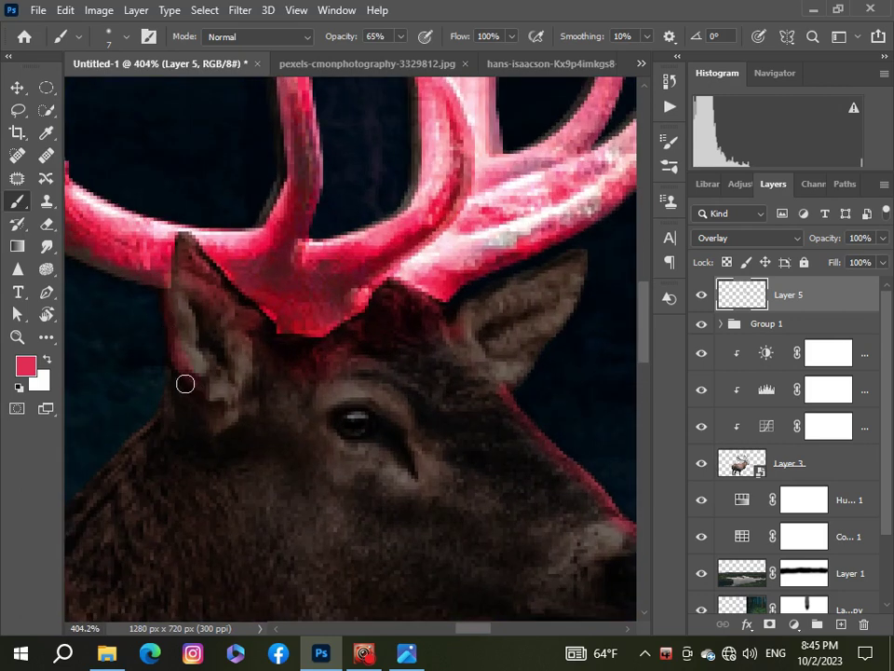
scroll(184, 383, down, 5)
scroll(299, 362, down, 3)
scroll(303, 364, up, 3)
scroll(307, 366, down, 1)
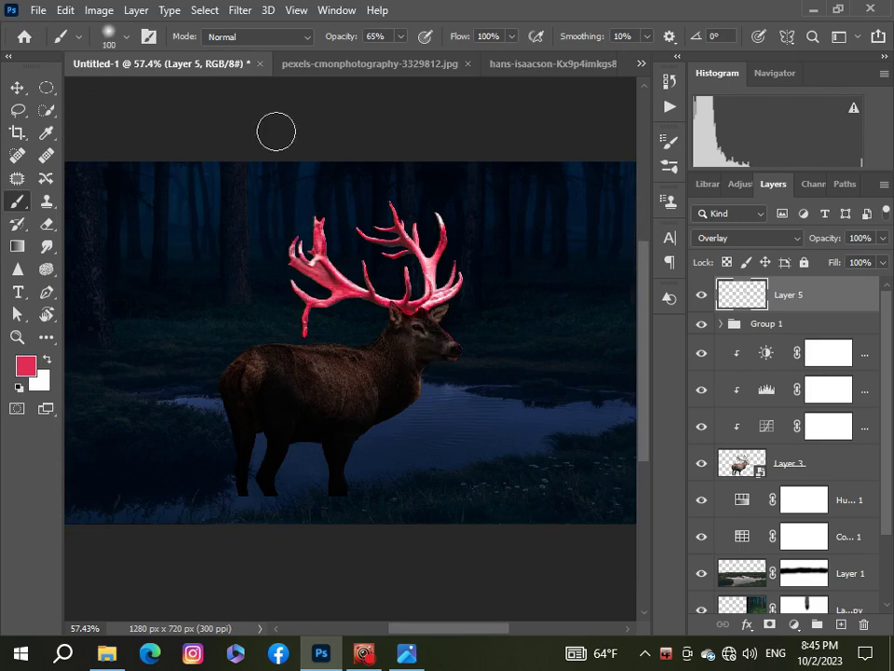
Step: Set the brush to 22% opacity and paint red glow onto the elk's neck and shoulder
click(397, 38)
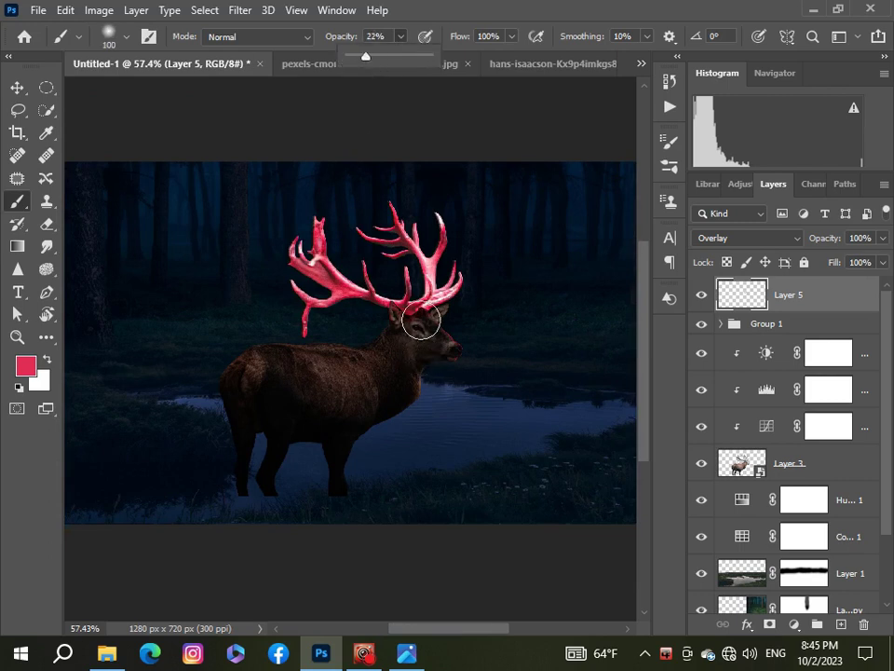
click(421, 321)
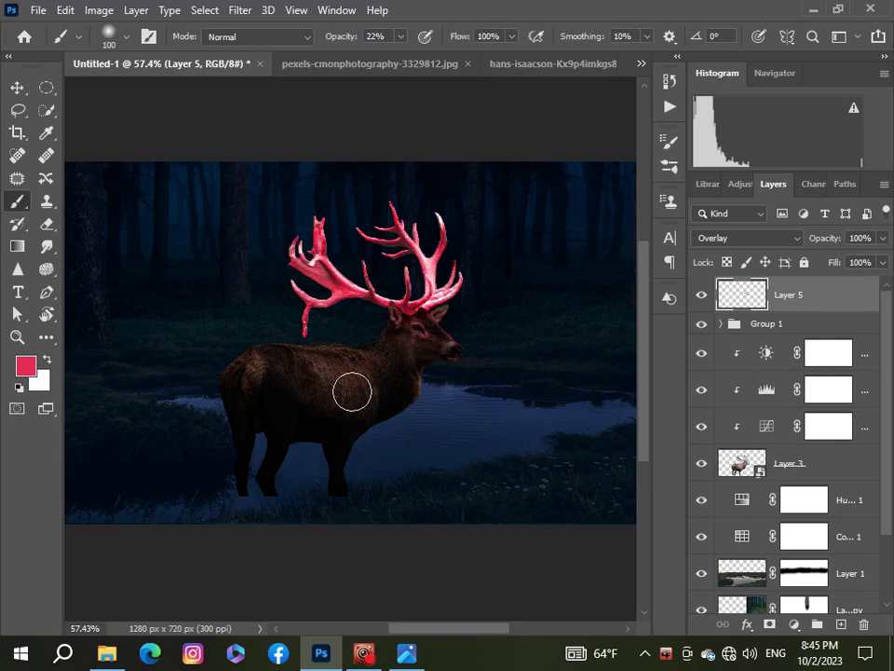
scroll(352, 392, down, 1)
scroll(363, 364, up, 3)
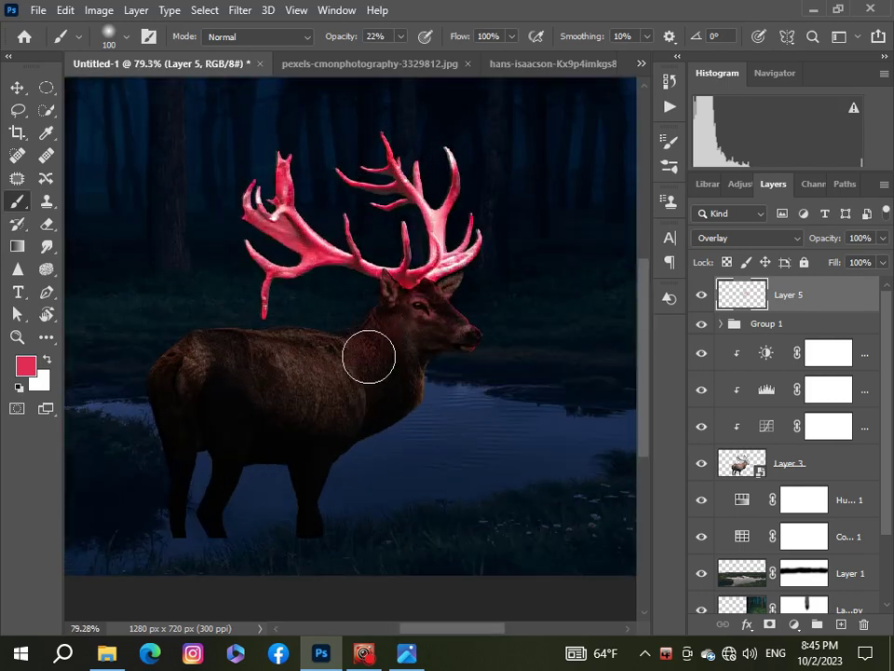
drag(369, 357, 381, 329)
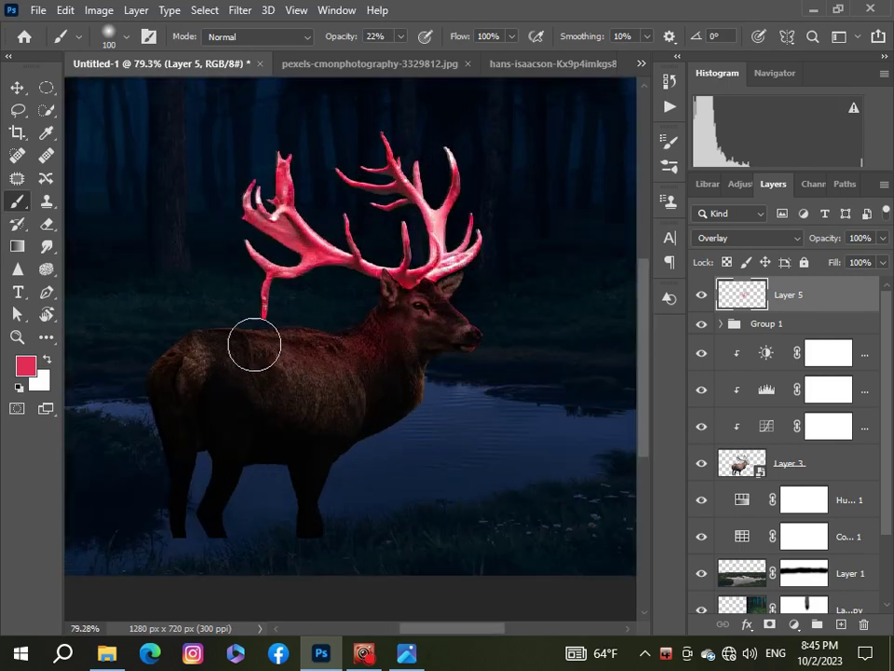
scroll(254, 343, down, 5)
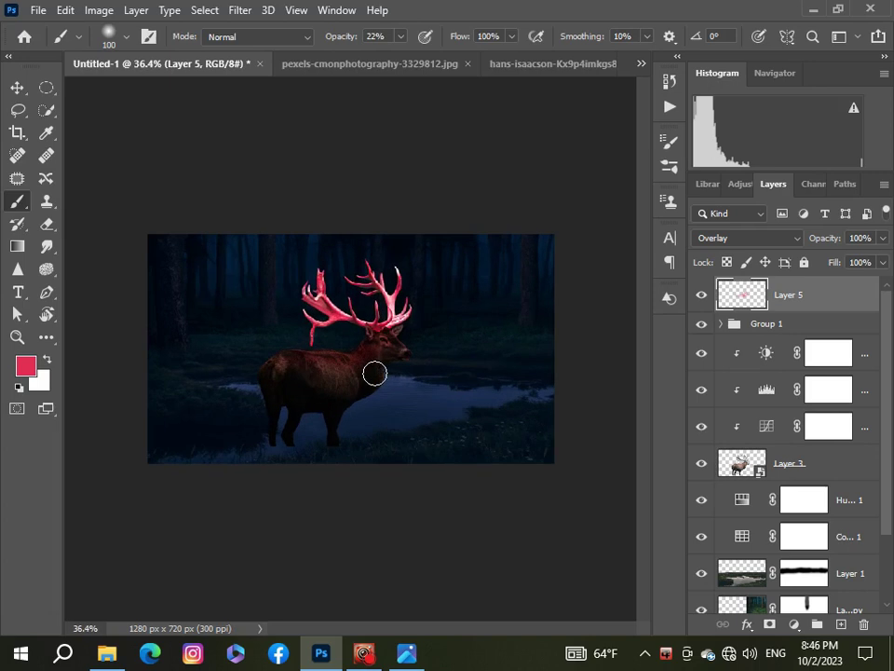
scroll(375, 373, up, 1)
Step: With a larger brush at about 10% opacity, paint a faint red glow across the elk's body
key(bracketright)
drag(400, 37, 393, 60)
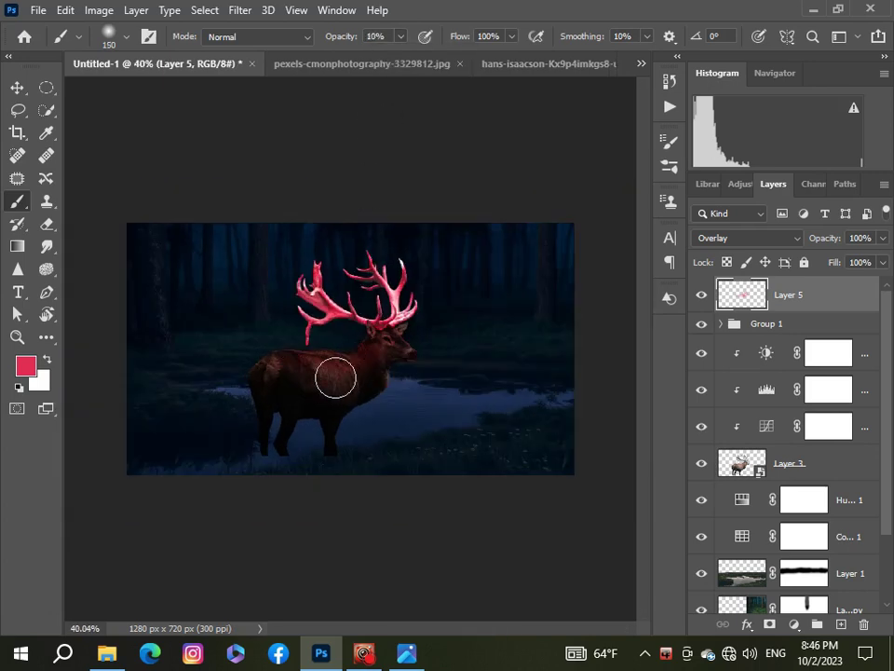
drag(335, 378, 326, 384)
scroll(280, 380, up, 2)
scroll(354, 375, up, 3)
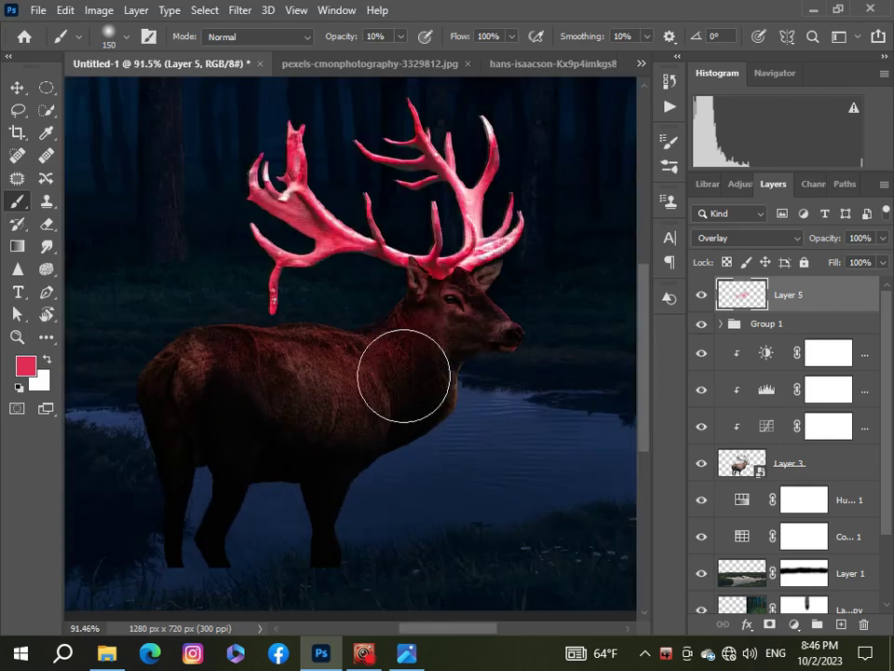
scroll(351, 411, down, 2)
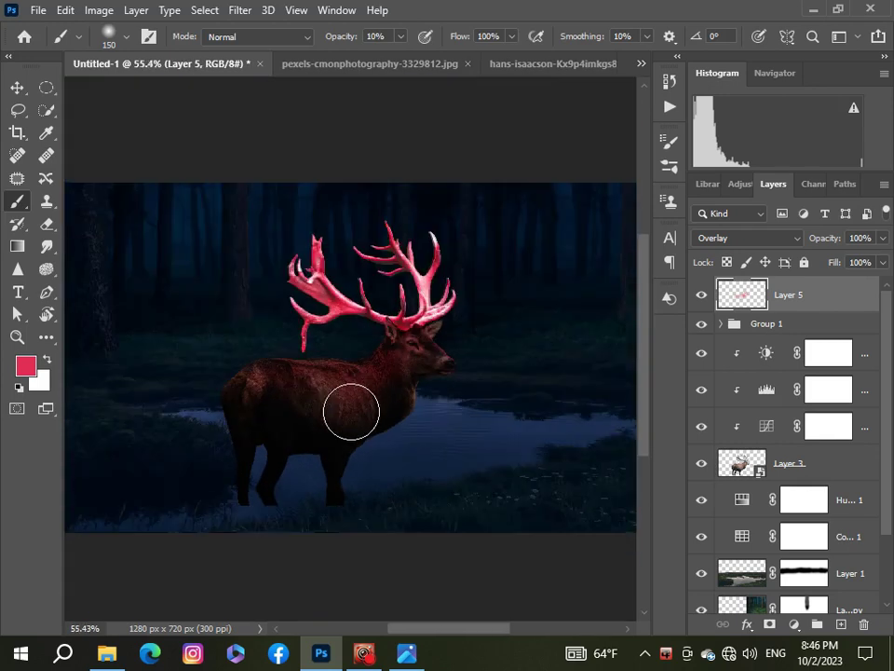
scroll(351, 410, down, 3)
scroll(354, 411, up, 3)
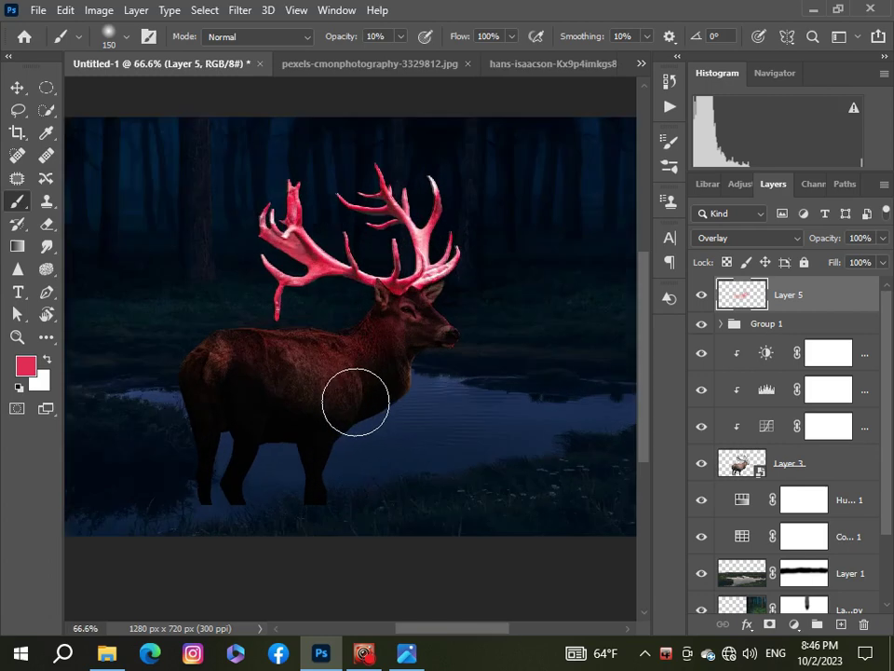
scroll(354, 410, up, 1)
Step: Shrink the brush to a tiny size and raise its opacity to 62% for head detail
key(bracketright)
key(bracketleft)
key(bracketleft)
key(bracketleft)
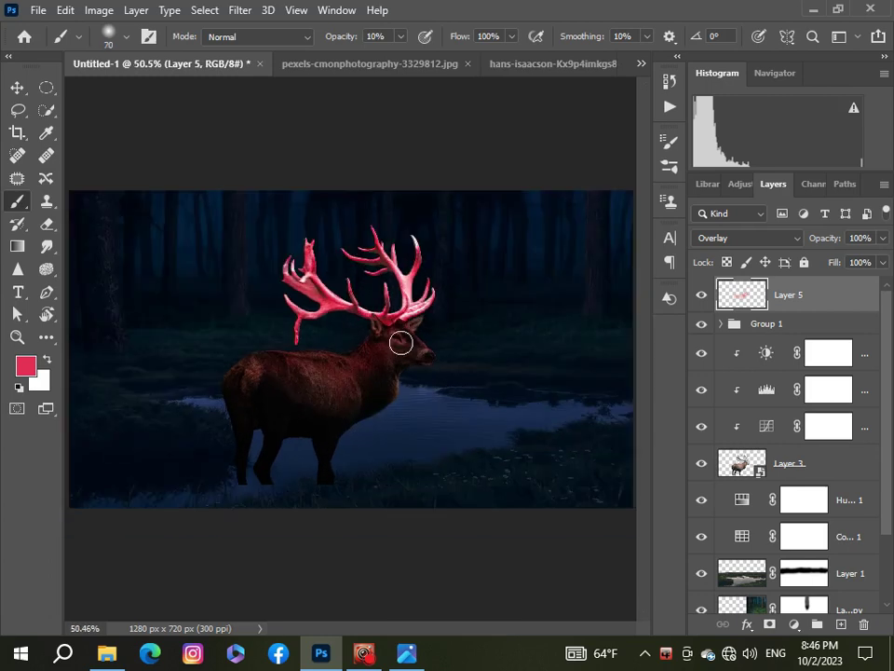
scroll(399, 343, up, 3)
scroll(395, 343, up, 10)
scroll(392, 343, up, 3)
key(bracketleft)
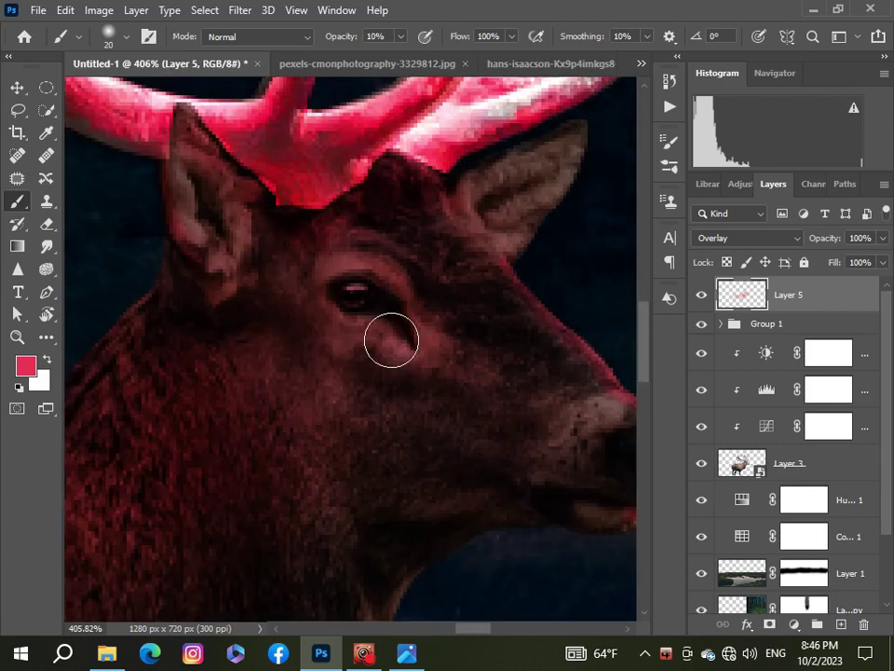
click(401, 36)
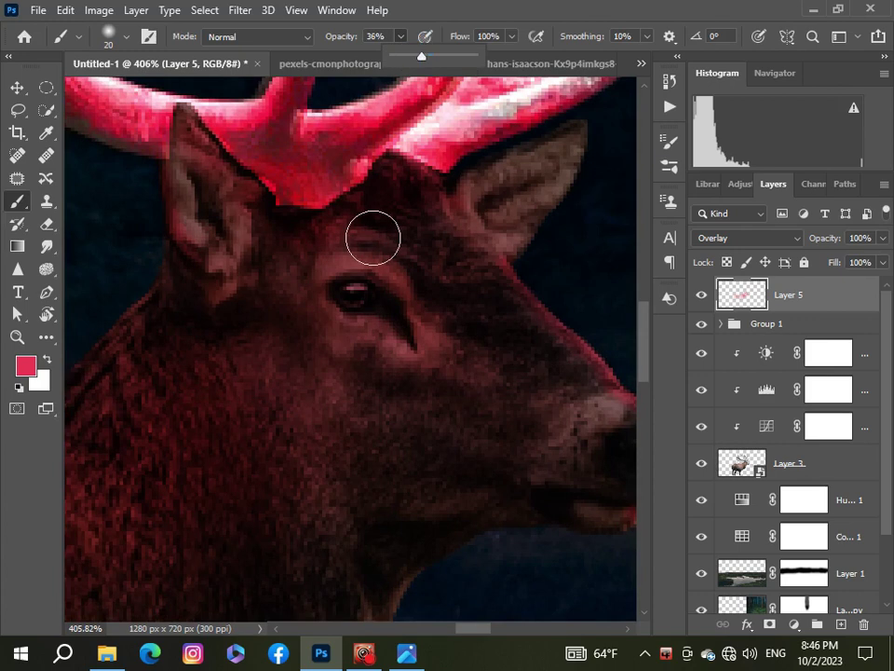
key(bracketleft)
key(bracketleft)
key(bracketleft)
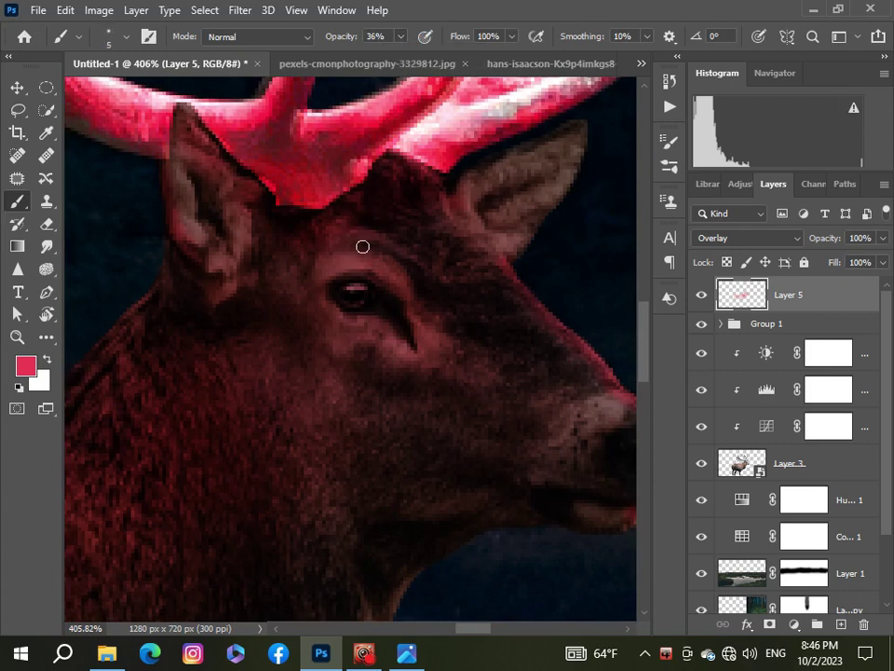
drag(400, 40, 411, 57)
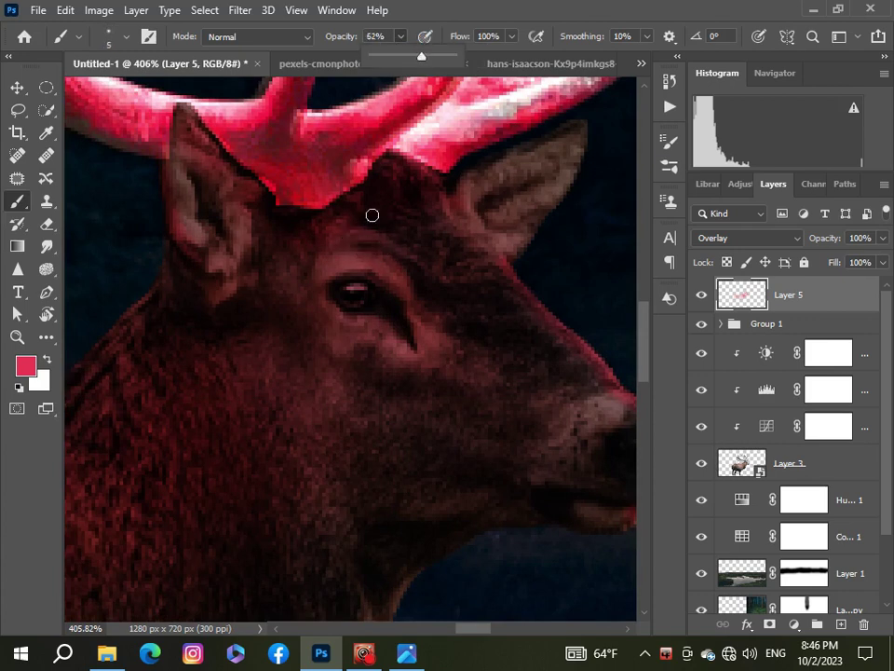
click(357, 247)
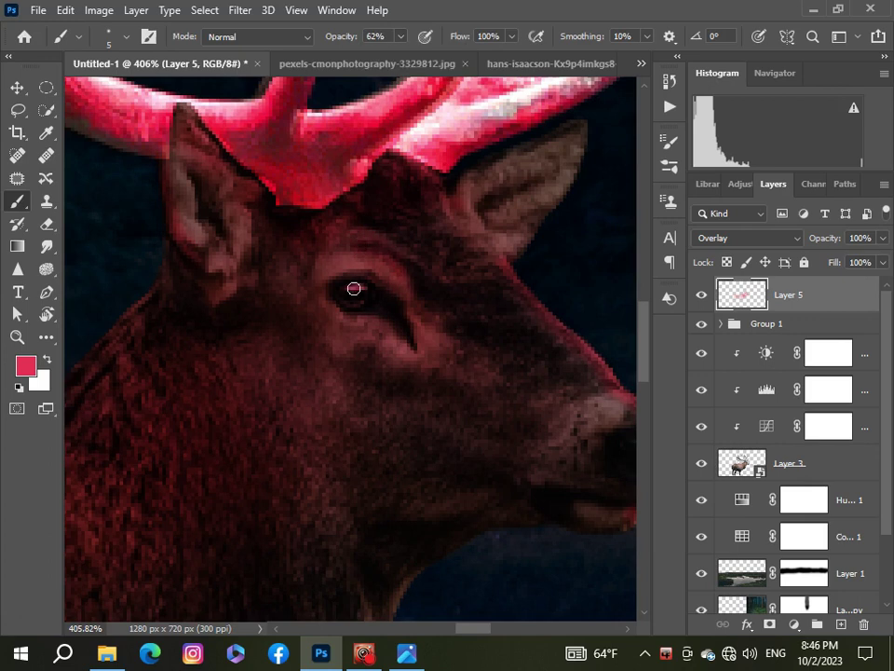
scroll(355, 296, down, 5)
scroll(365, 361, down, 5)
scroll(370, 407, down, 1)
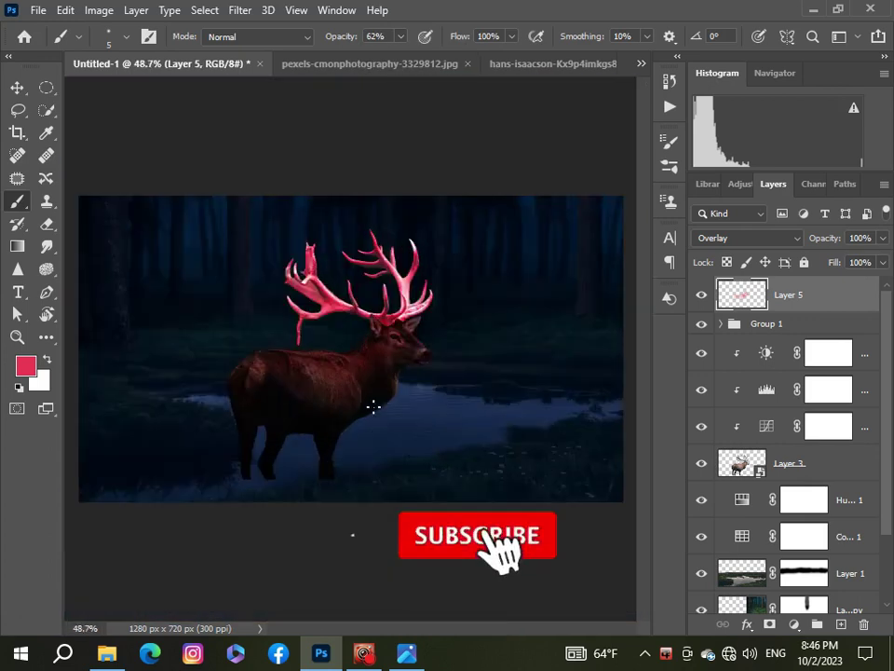
scroll(373, 407, up, 2)
scroll(422, 265, up, 2)
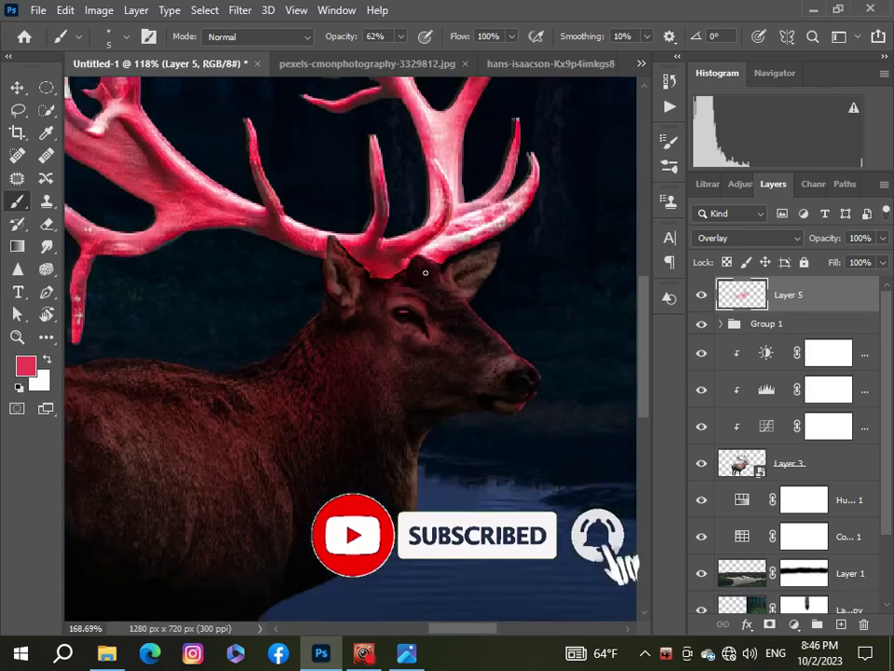
scroll(425, 270, up, 2)
Step: Resize the brush and zoom around the antler tips to refine their red glow
key(bracketright)
key(bracketright)
key(bracketright)
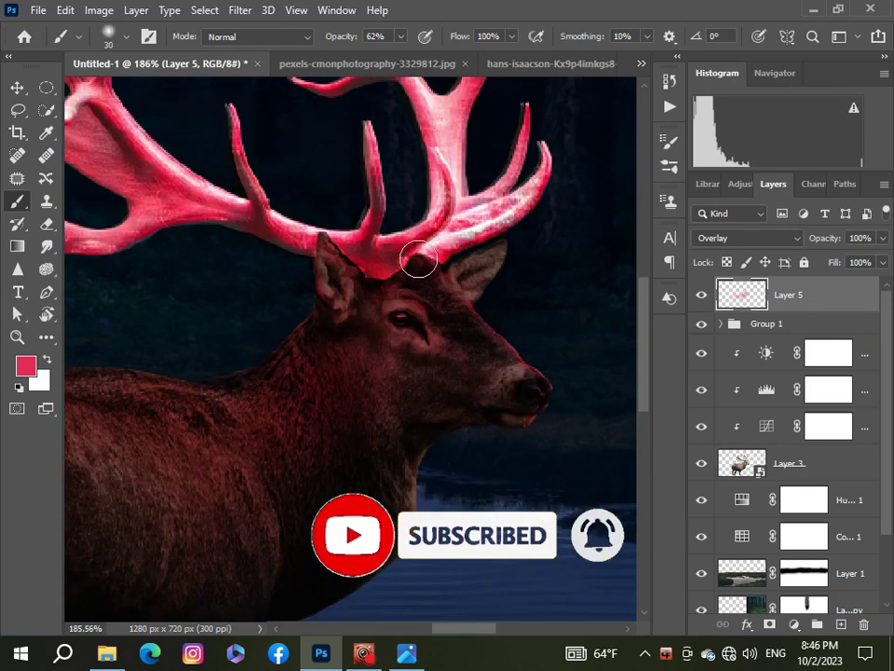
scroll(446, 317, down, 2)
scroll(446, 316, down, 4)
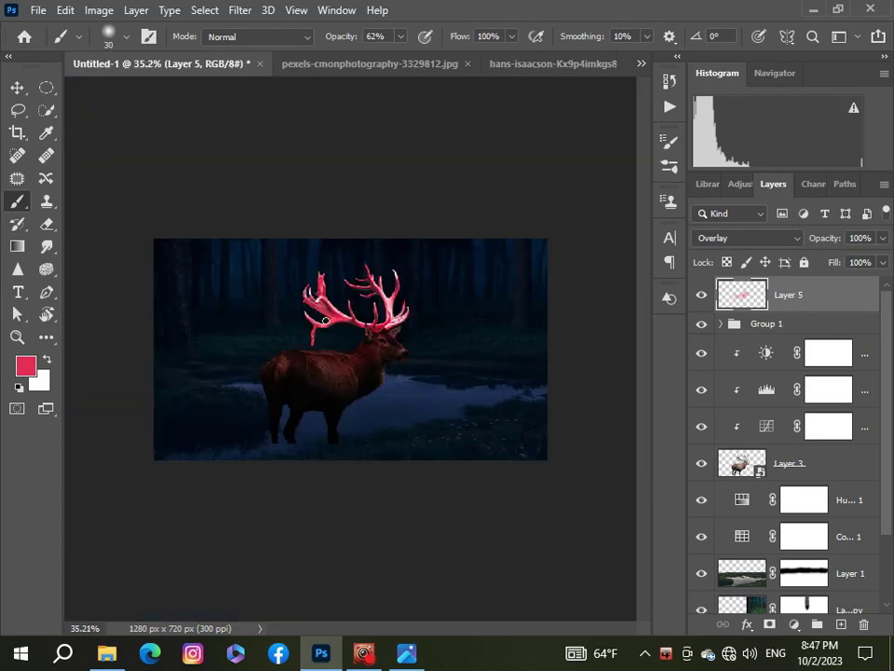
scroll(382, 260, up, 1)
scroll(431, 251, up, 2)
scroll(435, 252, up, 2)
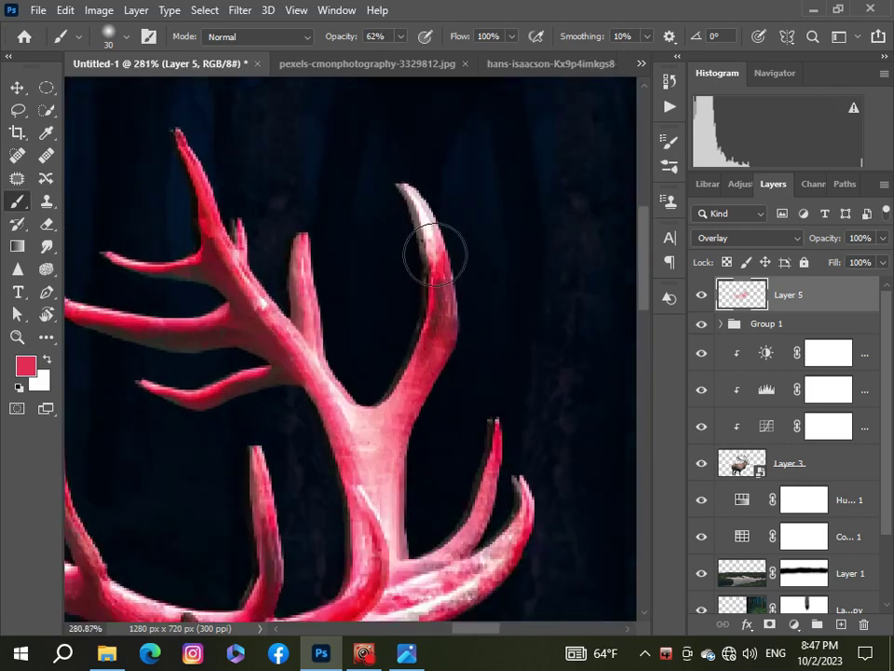
scroll(434, 253, up, 1)
key(bracketleft)
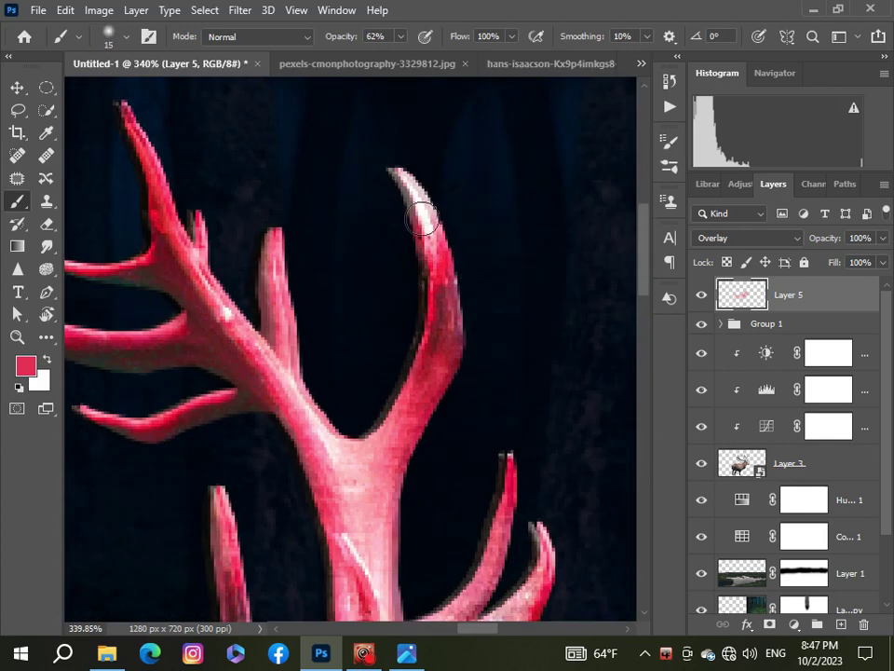
scroll(453, 381, down, 2)
scroll(265, 466, down, 3)
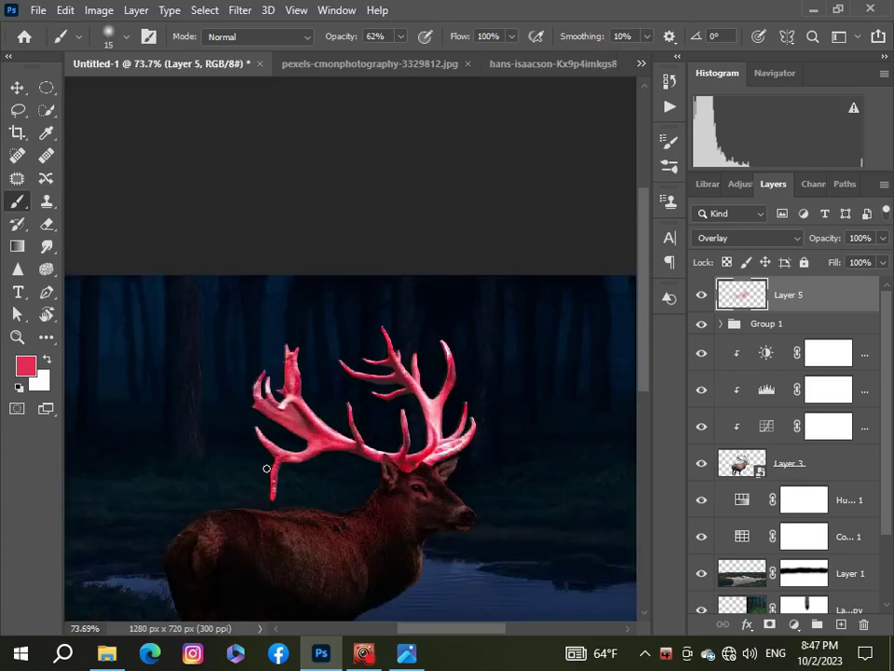
scroll(265, 469, down, 3)
scroll(293, 349, up, 3)
scroll(312, 335, up, 5)
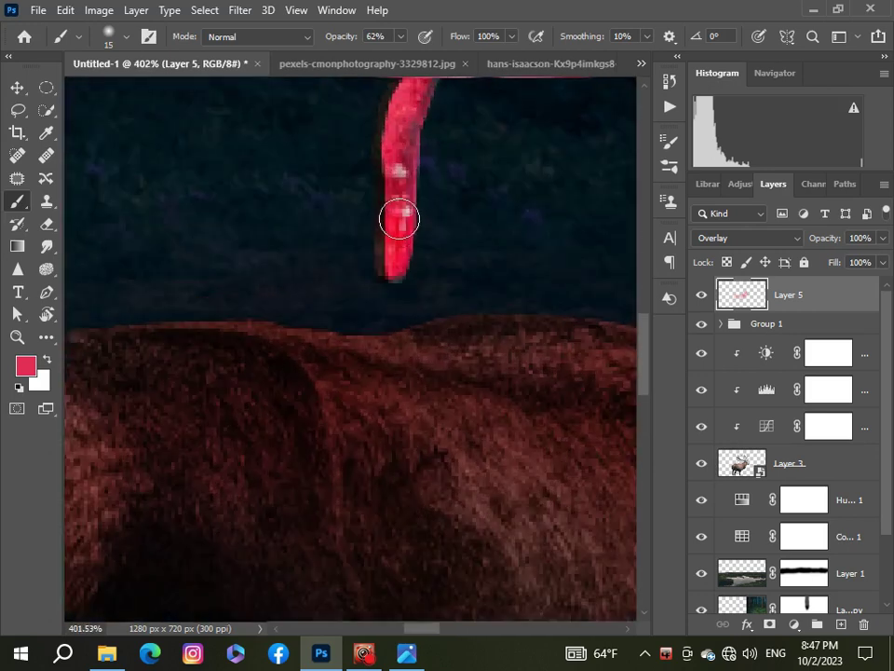
scroll(399, 270, down, 5)
scroll(373, 405, down, 3)
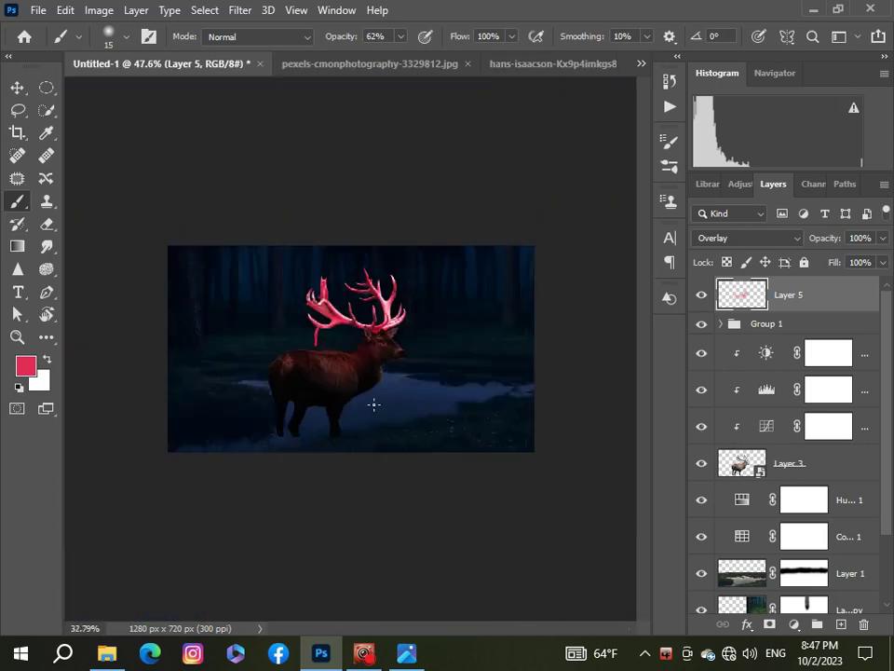
scroll(374, 406, up, 2)
scroll(372, 401, down, 3)
scroll(373, 401, up, 1)
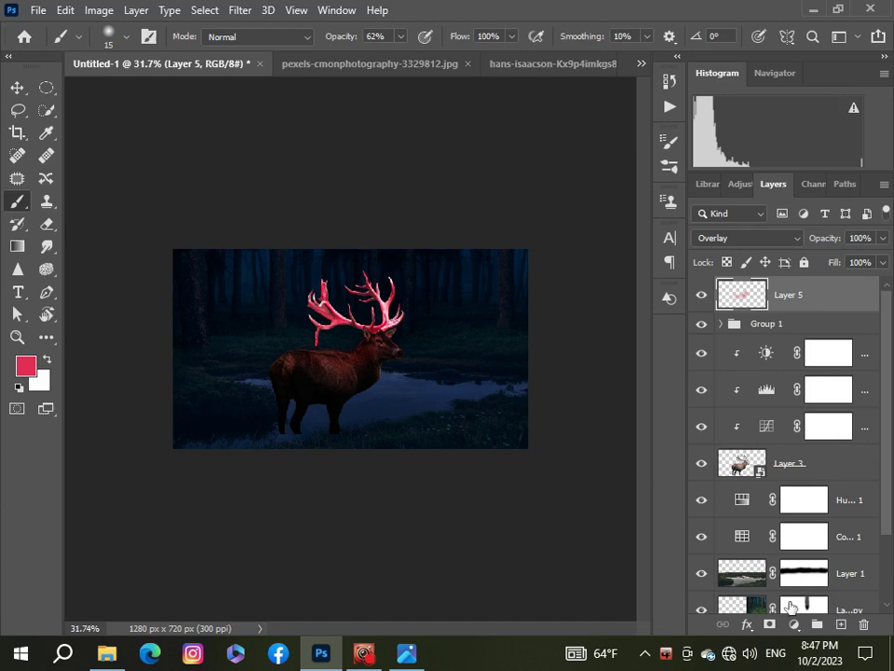
Step: Add a new Overlay layer and set up a large brush at 22% opacity
click(840, 625)
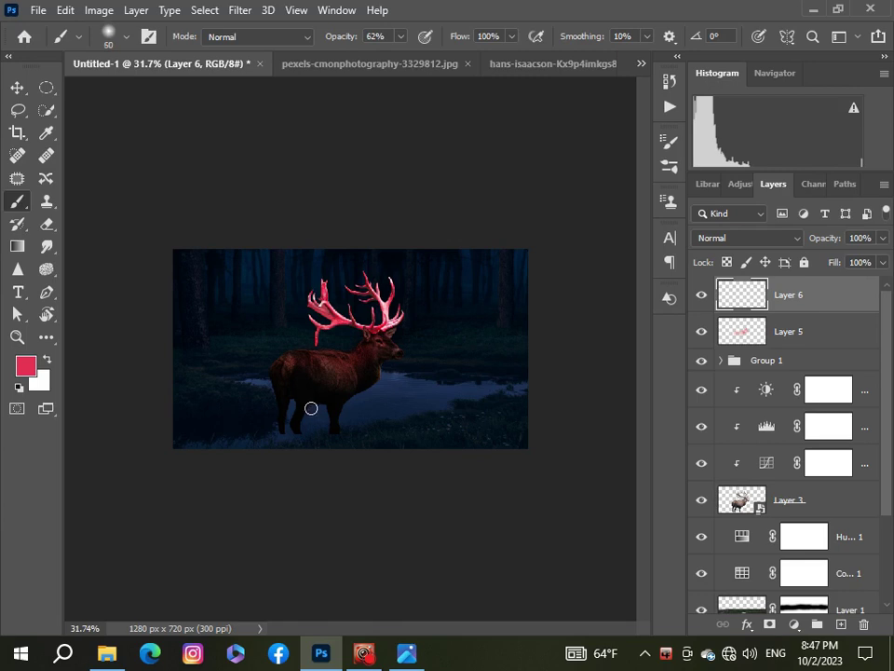
key(bracketright)
key(bracketright)
key(bracketright)
key(bracketright)
key(bracketright)
click(401, 36)
drag(370, 70, 368, 70)
click(773, 239)
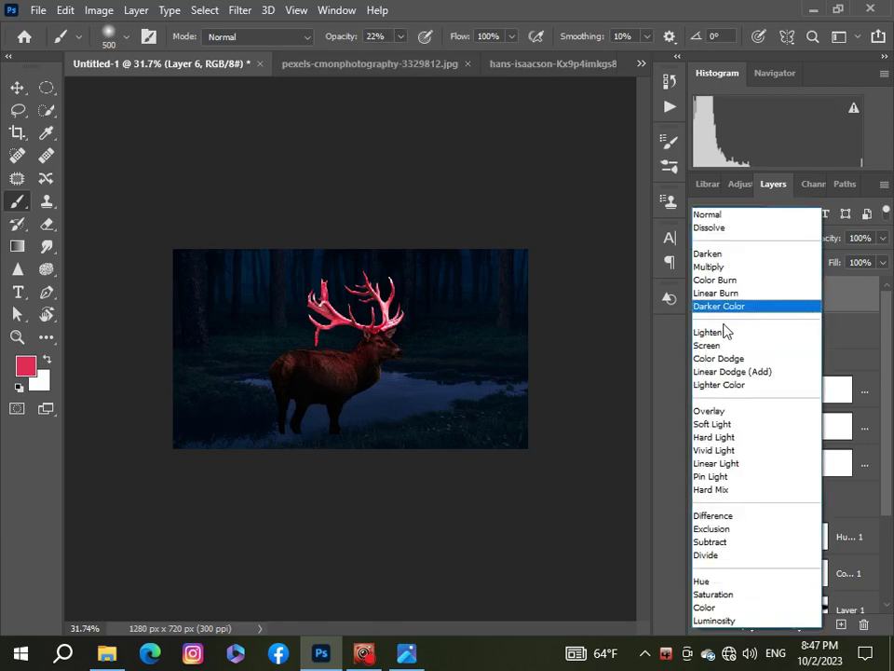
click(717, 409)
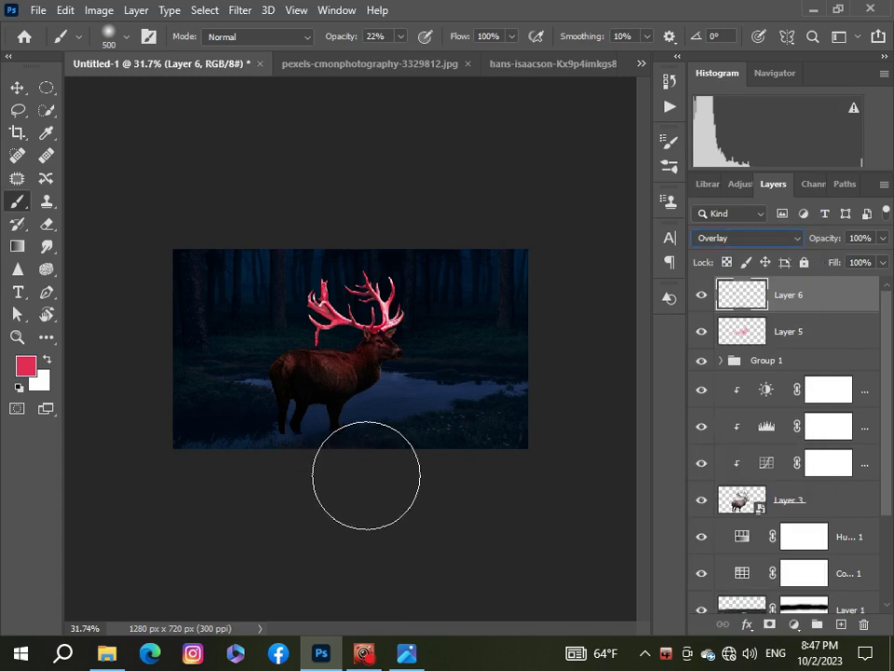
Step: Paint soft purple-red glow over the water, the lower left and the stag's body
mouse_move(470, 447)
mouse_down()
mouse_move(487, 447)
mouse_move(348, 474)
mouse_move(489, 423)
mouse_up()
scroll(137, 505, down, 3)
scroll(154, 491, up, 5)
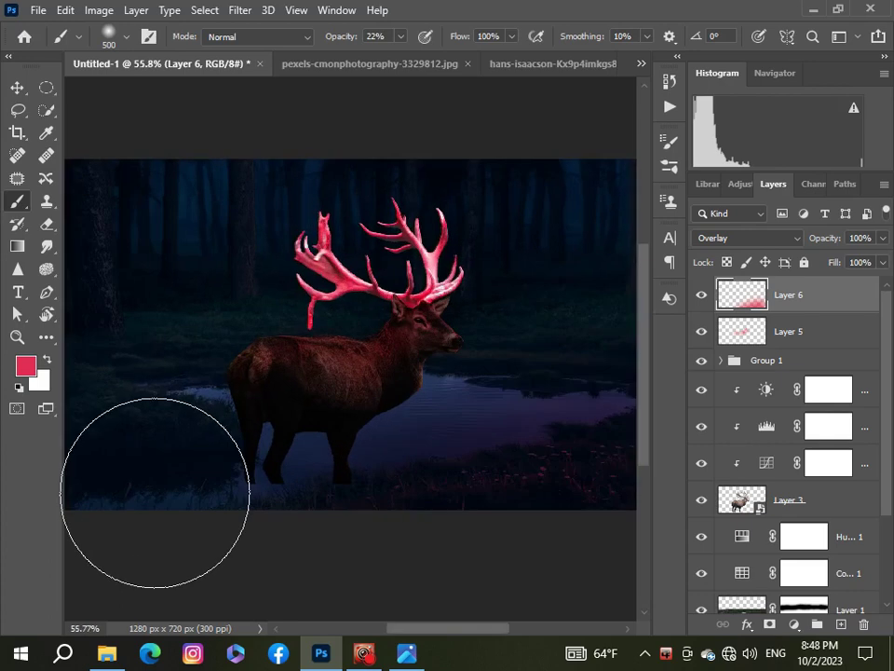
scroll(309, 483, down, 2)
mouse_move(262, 485)
mouse_down()
mouse_move(196, 473)
mouse_move(172, 425)
mouse_move(178, 401)
mouse_move(236, 378)
mouse_move(260, 383)
mouse_move(316, 369)
mouse_up()
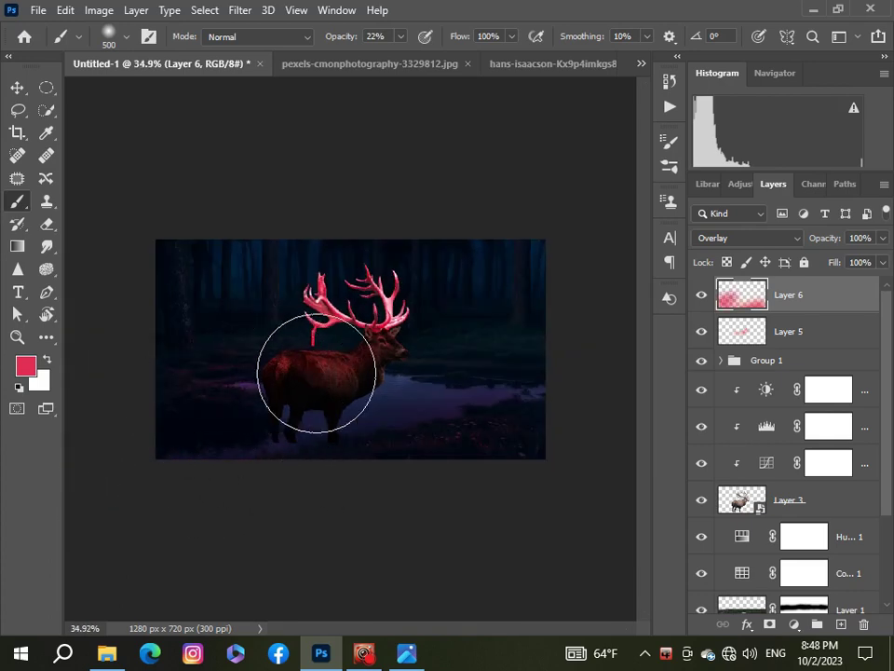
scroll(526, 392, up, 2)
scroll(526, 392, down, 3)
scroll(535, 407, up, 3)
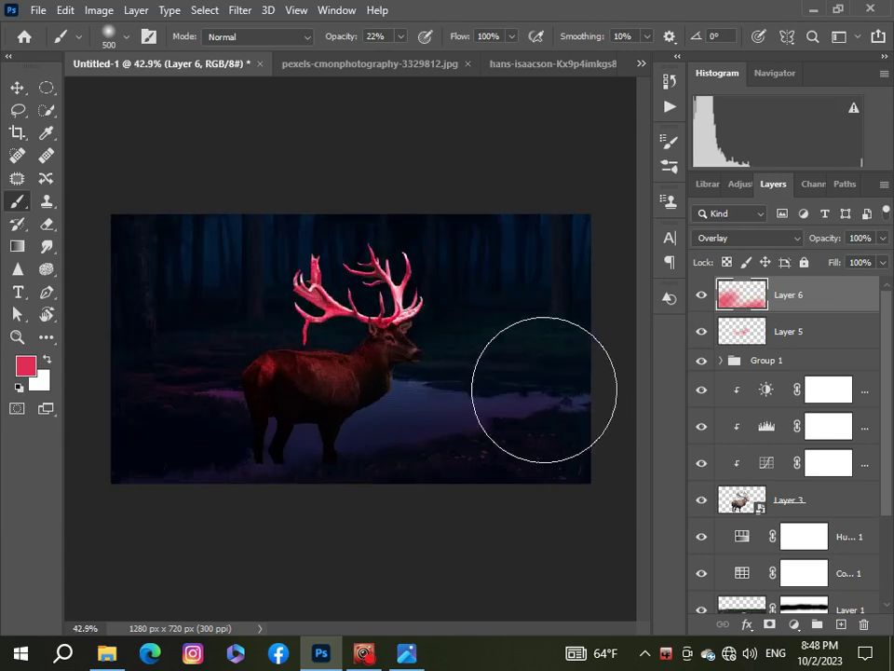
Step: Shrink the brush in stages and zoom around the stag for smaller glow touch-ups
key(bracketleft)
key(bracketleft)
key(bracketleft)
scroll(452, 449, up, 1)
scroll(452, 449, up, 2)
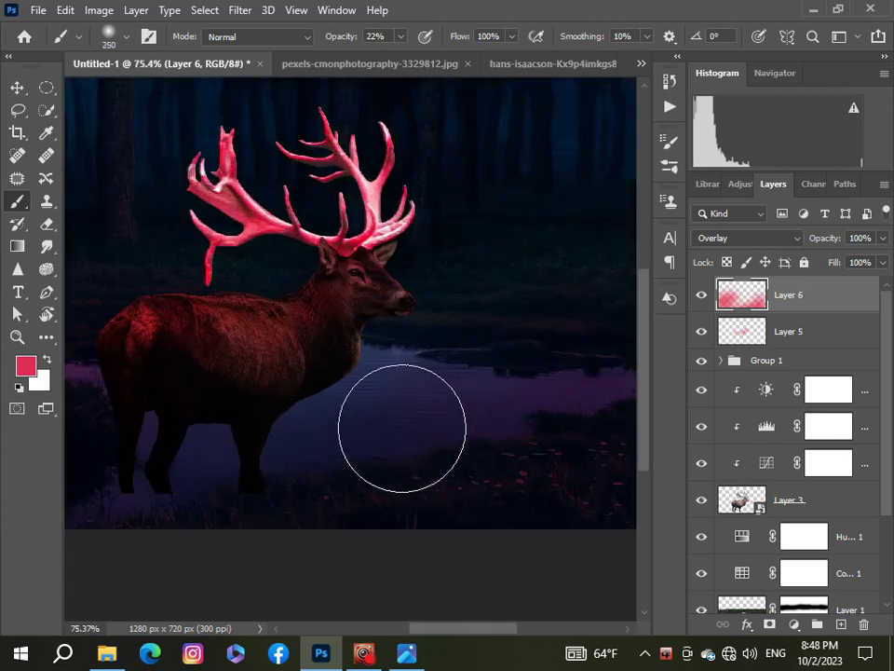
scroll(504, 391, down, 5)
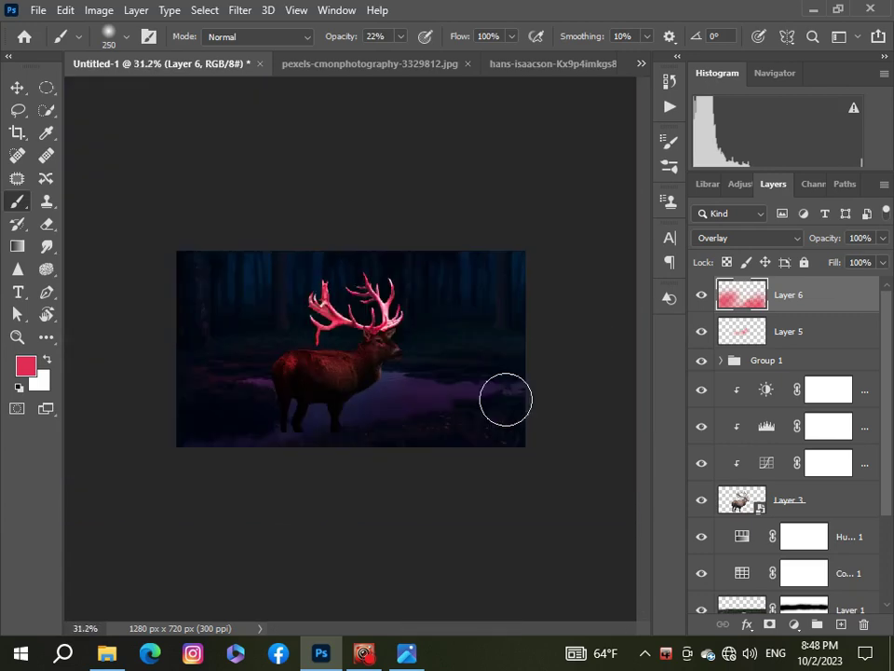
scroll(506, 401, up, 4)
scroll(522, 396, down, 2)
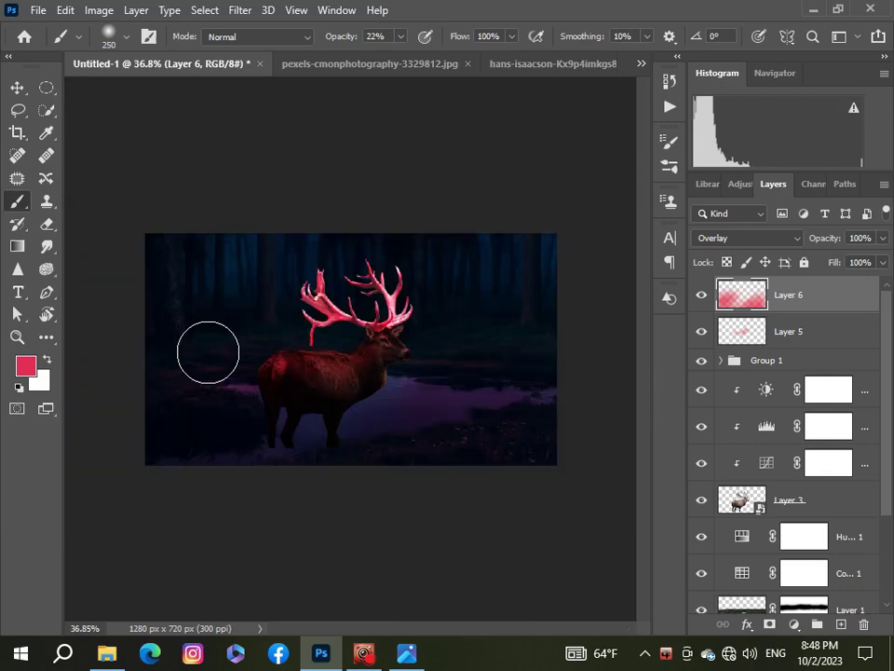
scroll(140, 359, up, 4)
scroll(141, 442, down, 3)
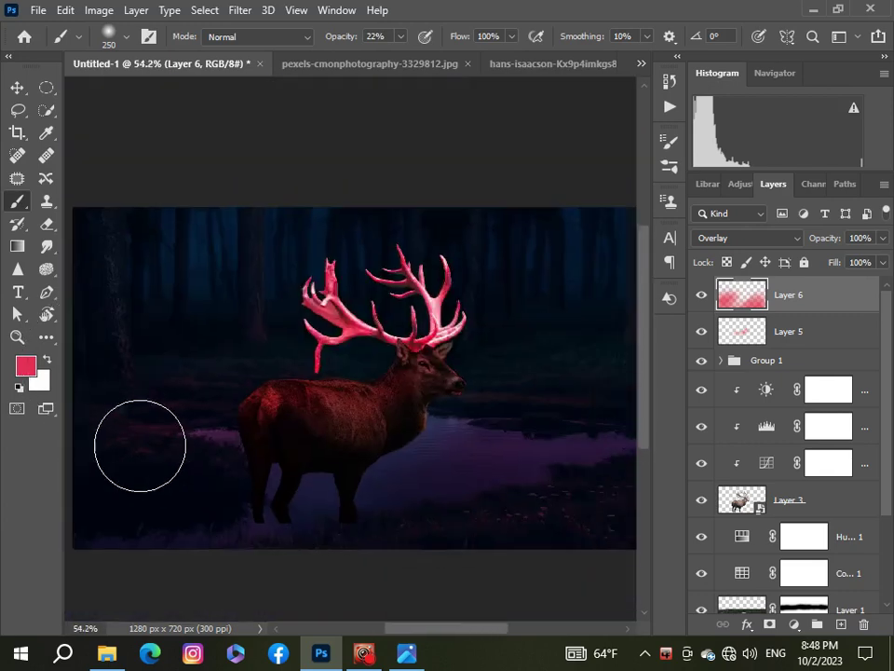
scroll(141, 449, down, 1)
scroll(241, 455, down, 3)
scroll(251, 475, up, 2)
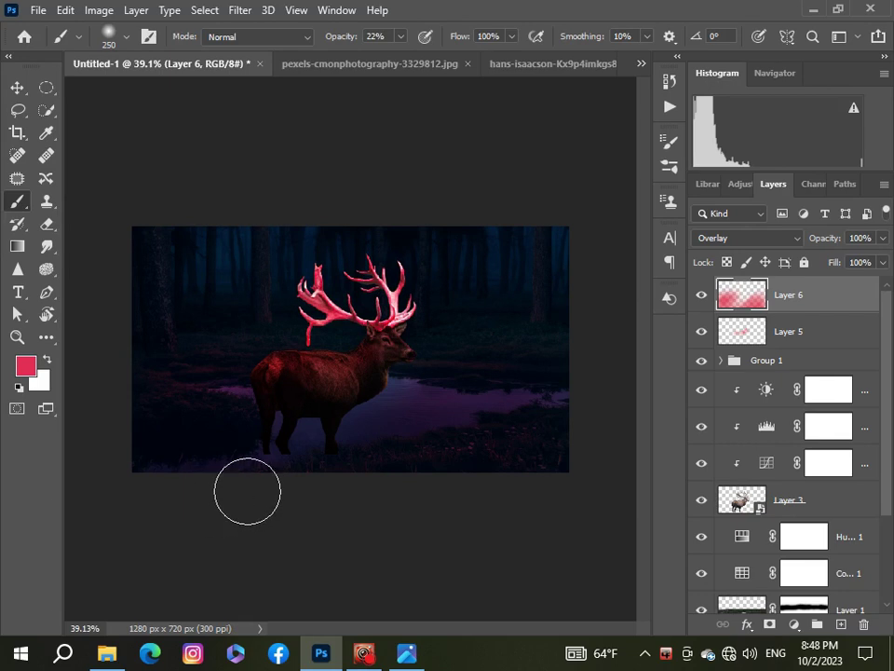
scroll(373, 461, up, 1)
scroll(372, 456, up, 4)
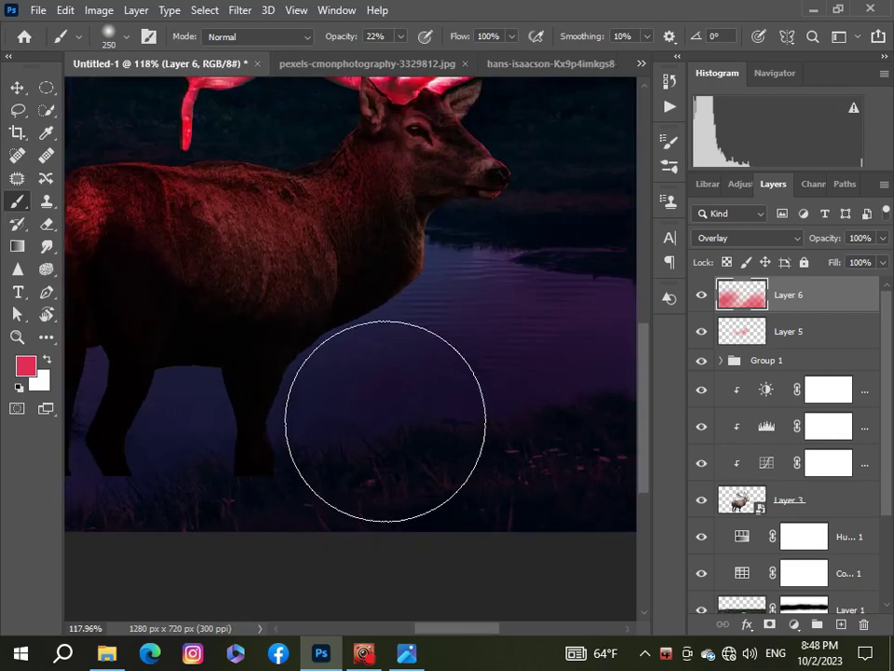
scroll(519, 423, down, 4)
scroll(556, 438, down, 1)
scroll(556, 438, up, 2)
scroll(421, 407, down, 2)
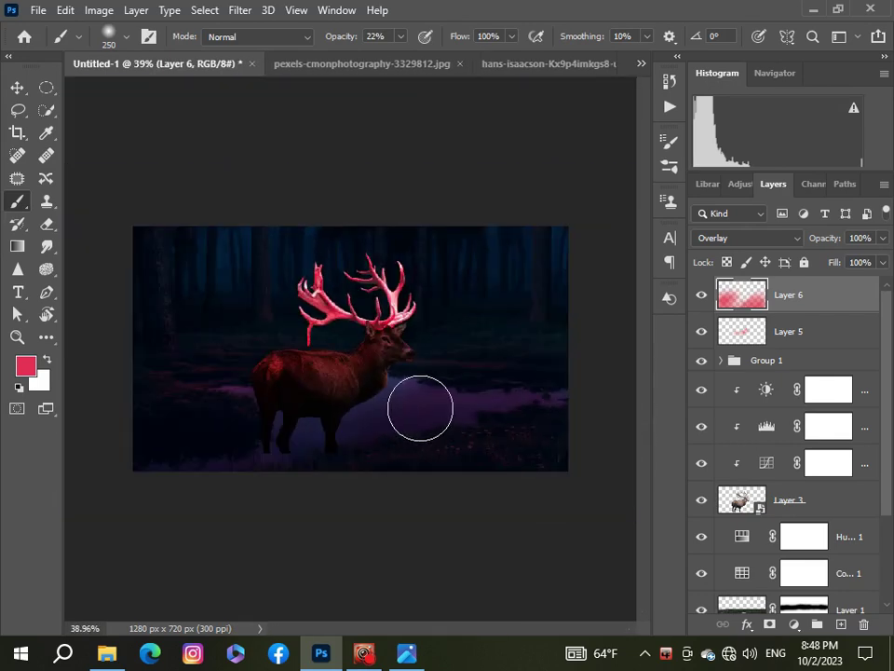
scroll(419, 430, up, 4)
key(bracketleft)
key(bracketleft)
key(bracketleft)
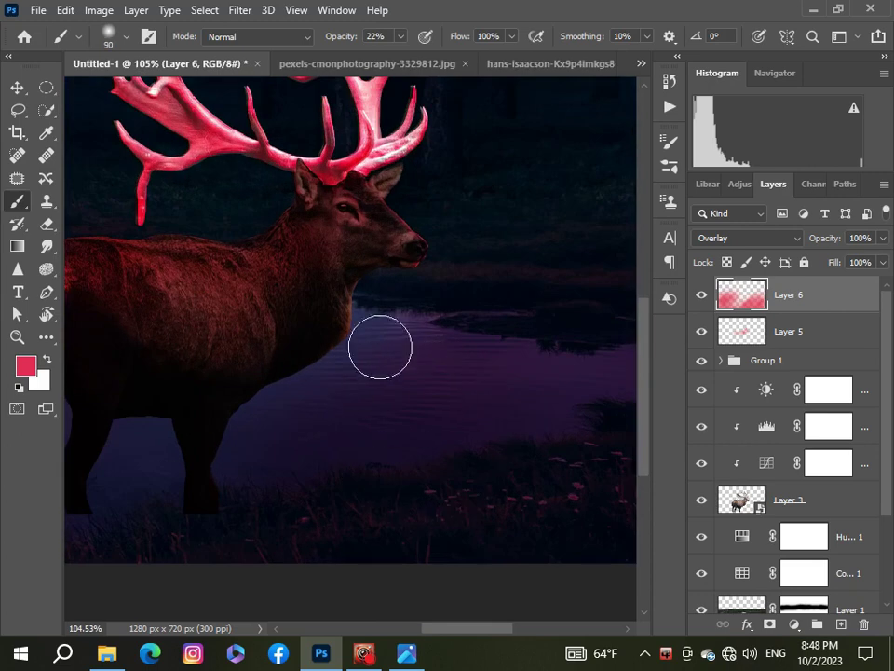
scroll(253, 420, down, 3)
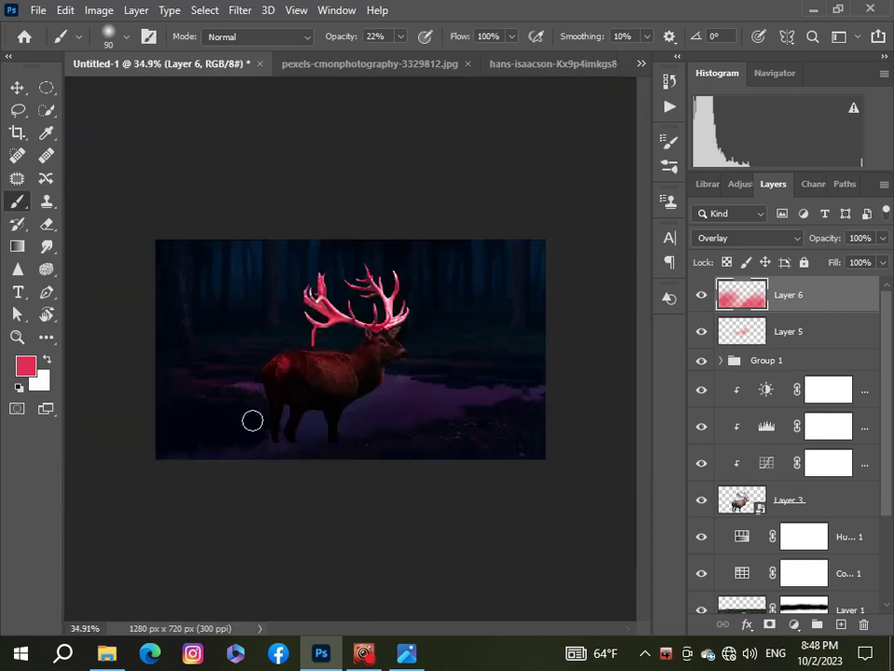
scroll(252, 420, up, 1)
scroll(252, 420, down, 1)
scroll(252, 421, up, 2)
scroll(253, 422, down, 1)
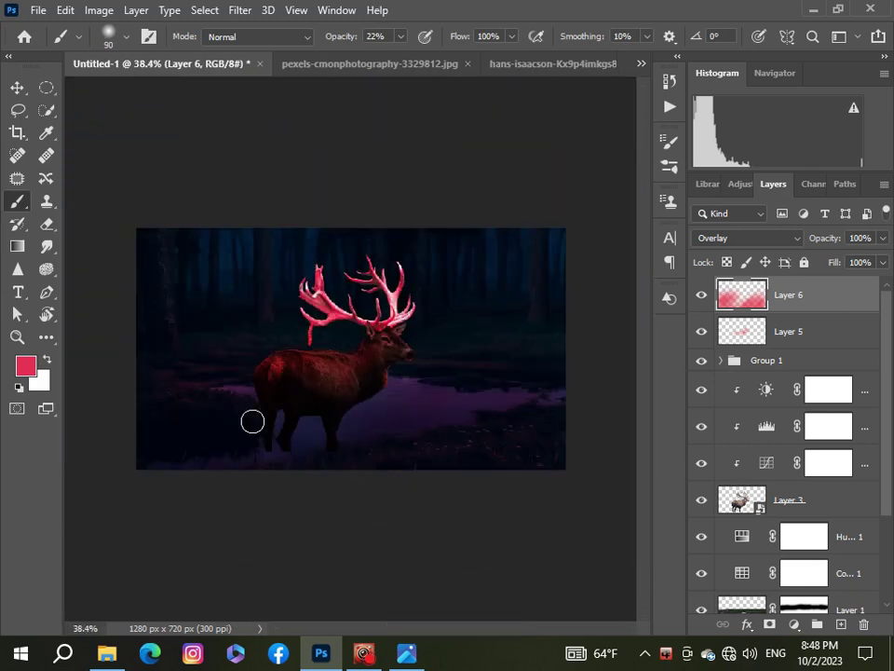
scroll(252, 422, up, 1)
scroll(299, 437, down, 3)
scroll(300, 436, up, 3)
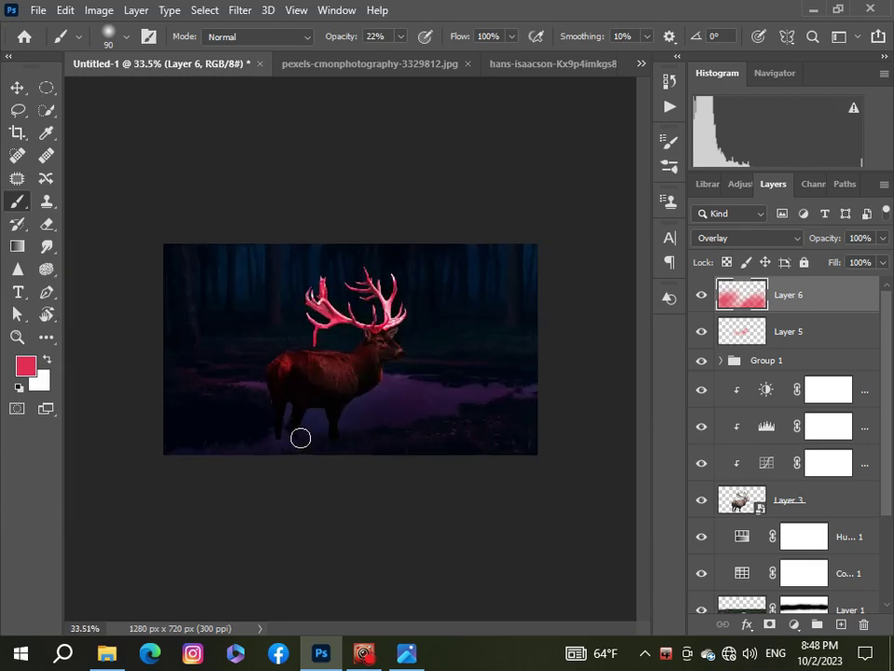
Step: On new Layer 7, dab a soft red glow around the antlers with a 700 px brush
click(841, 625)
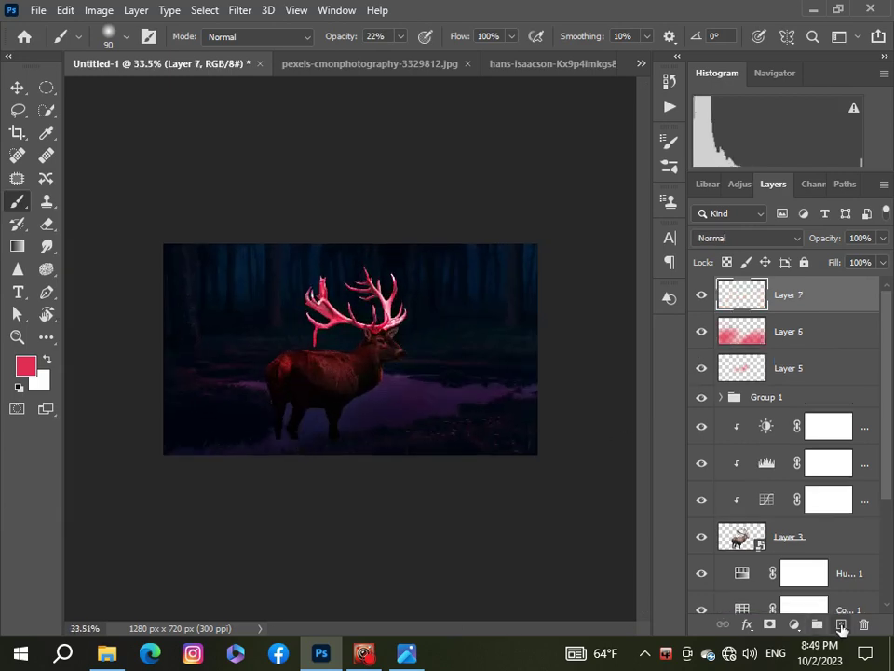
key(bracketright)
key(bracketright)
key(bracketright)
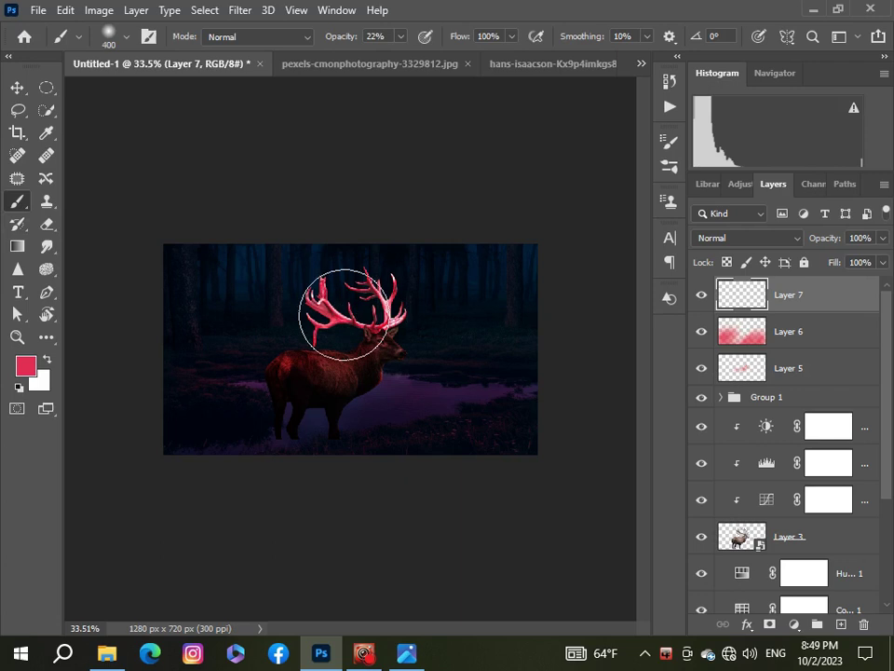
key(bracketright)
key(bracketright)
key(bracketright)
key(bracketright)
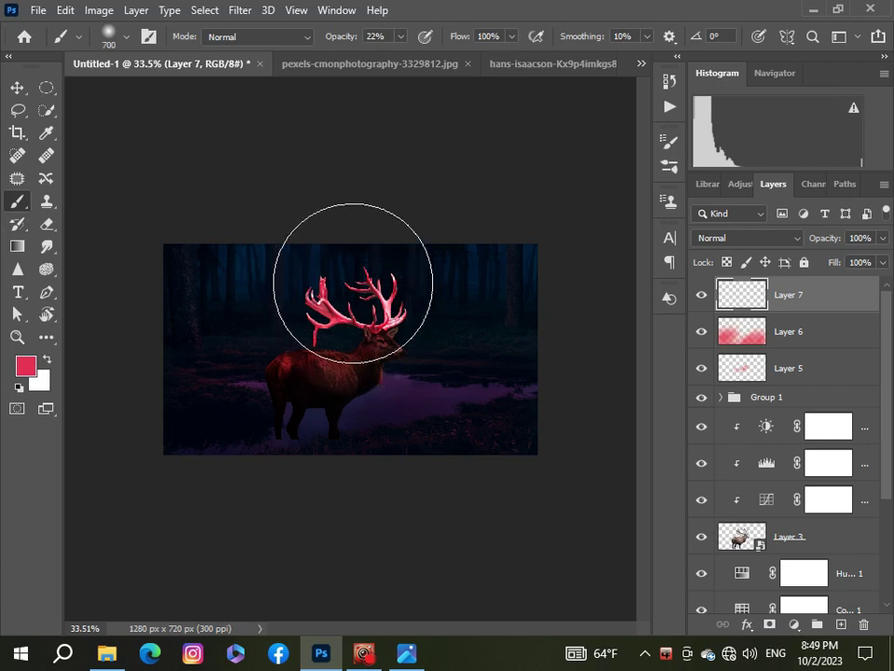
click(348, 283)
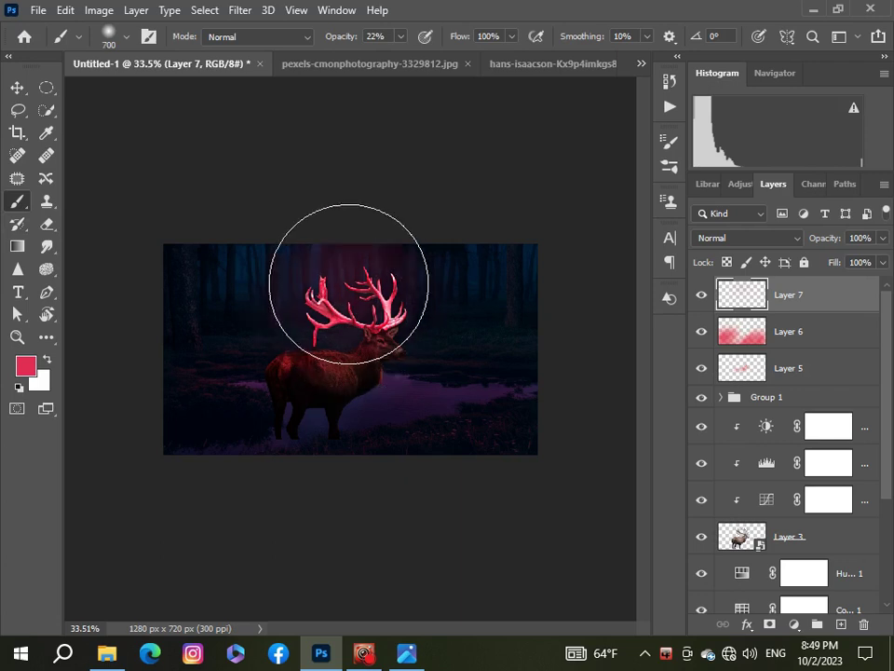
scroll(483, 447, down, 3)
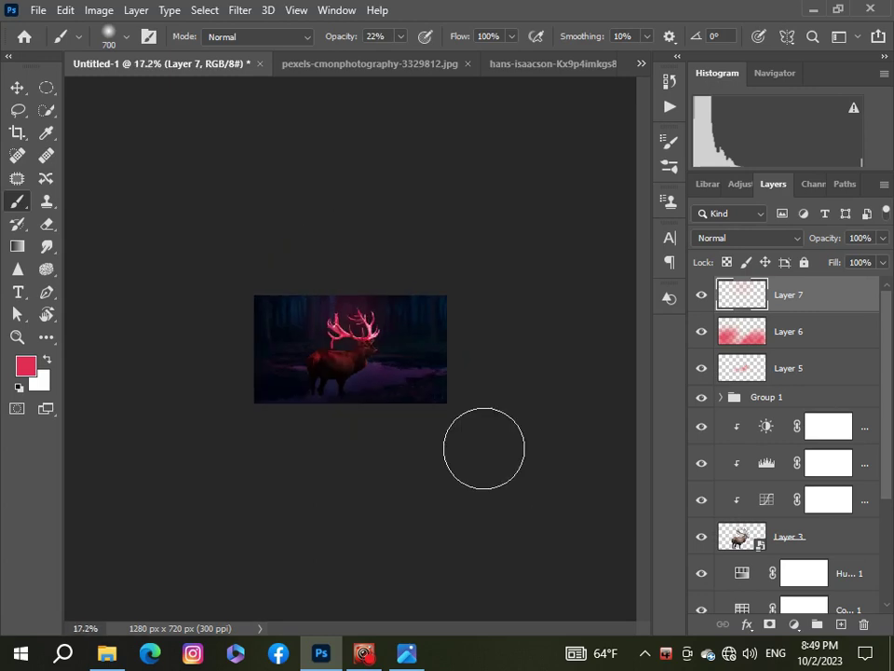
scroll(484, 448, up, 4)
Step: Redo the dab as a single soft pink glow over the antlers at 100% opacity
key(ctrl+z)
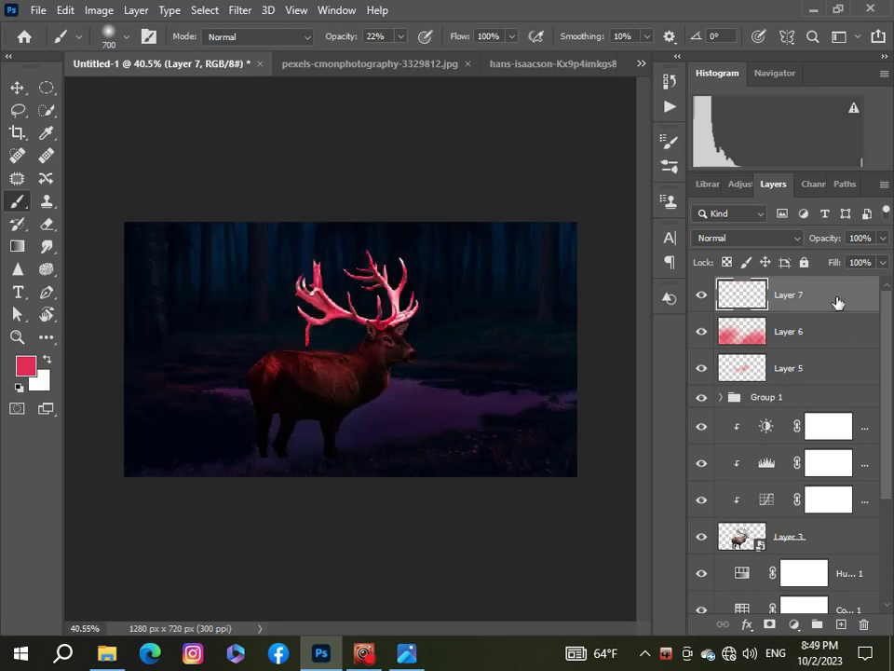
click(400, 36)
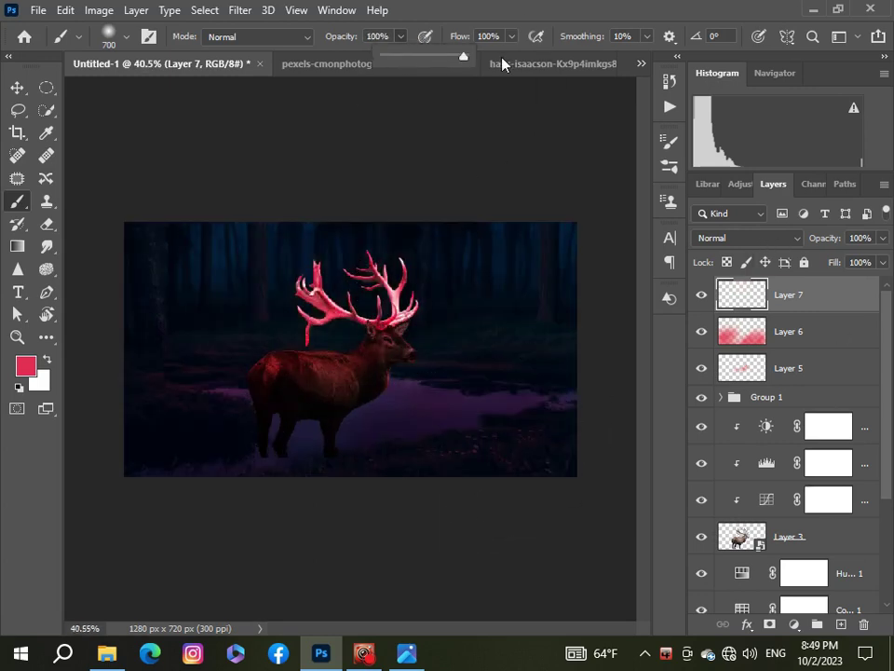
click(350, 255)
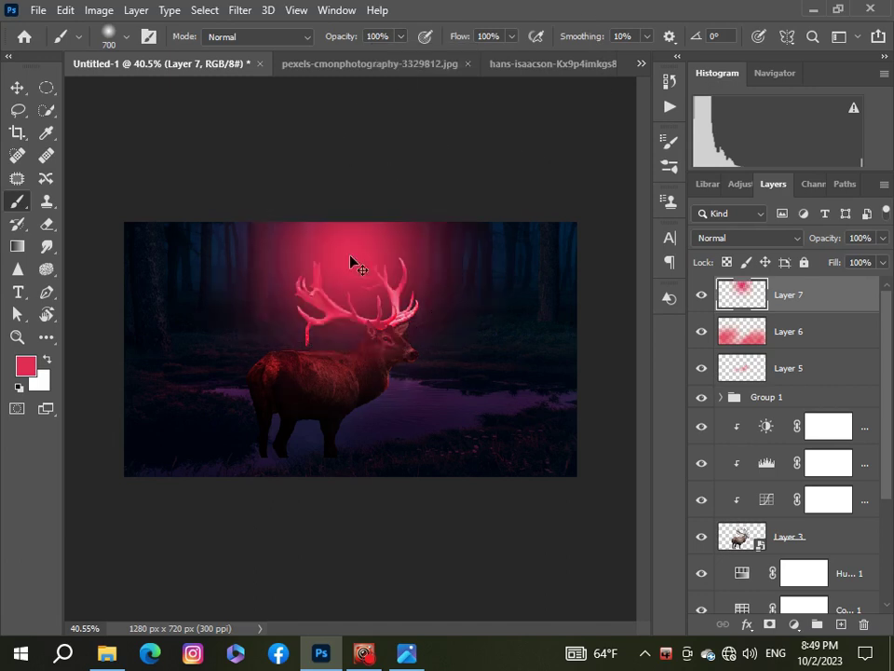
key(ctrl+z)
key(ctrl+shift+z)
scroll(360, 279, down, 2)
scroll(360, 278, up, 2)
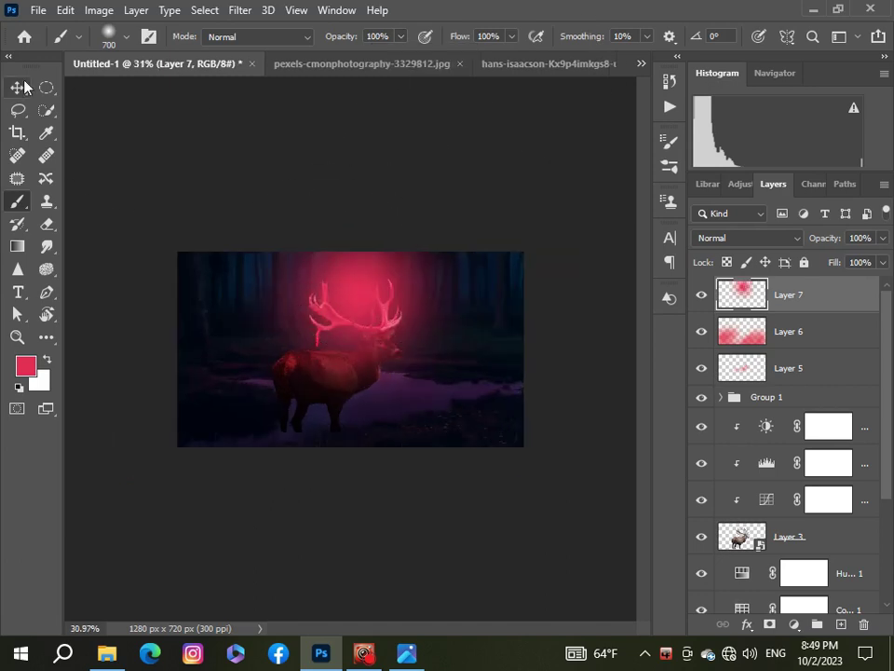
key(v)
scroll(443, 353, down, 2)
scroll(443, 353, up, 2)
Step: Switch Layer 7's blend mode to Screen
click(798, 239)
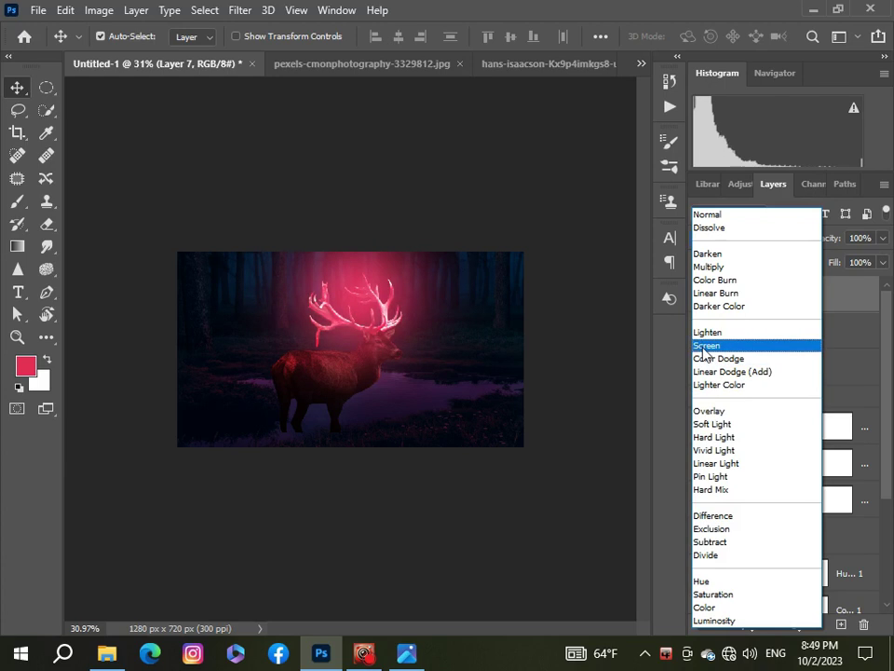
click(705, 345)
scroll(233, 288, up, 1)
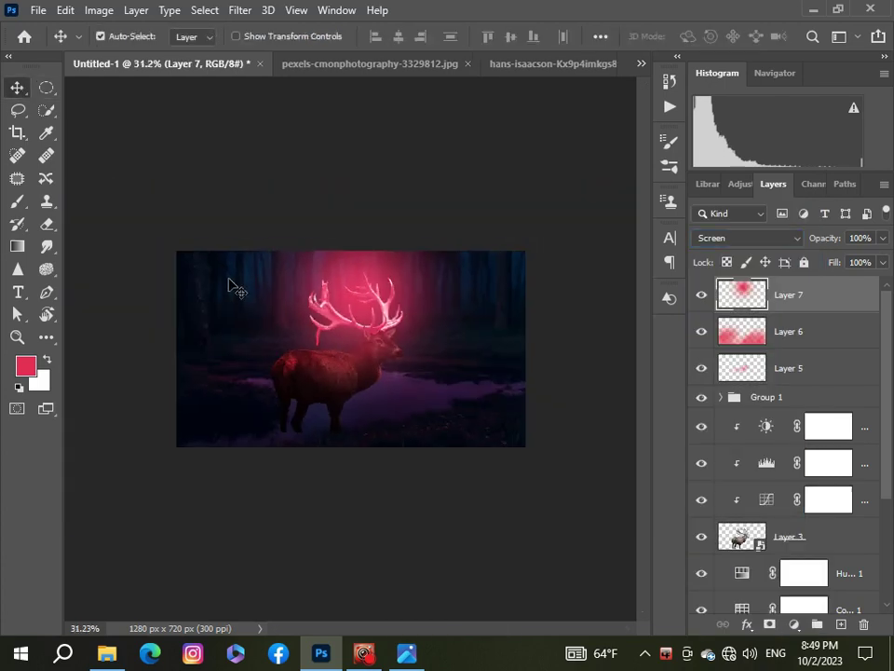
Step: Lower Layer 7's opacity to 28%, then settle it at 38%
click(882, 240)
drag(875, 265, 824, 267)
scroll(333, 373, up, 4)
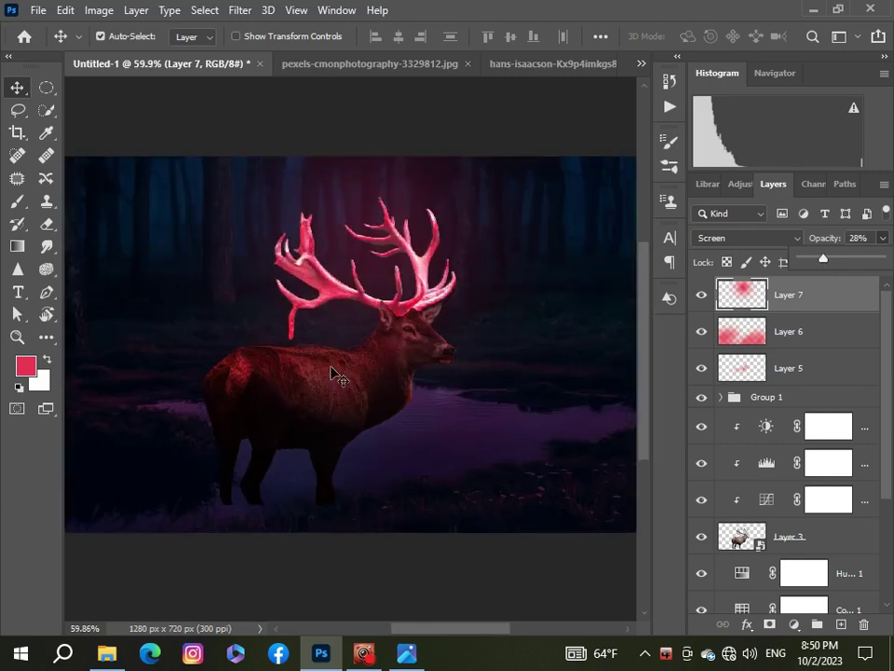
scroll(333, 374, down, 3)
scroll(334, 373, down, 1)
scroll(333, 374, up, 2)
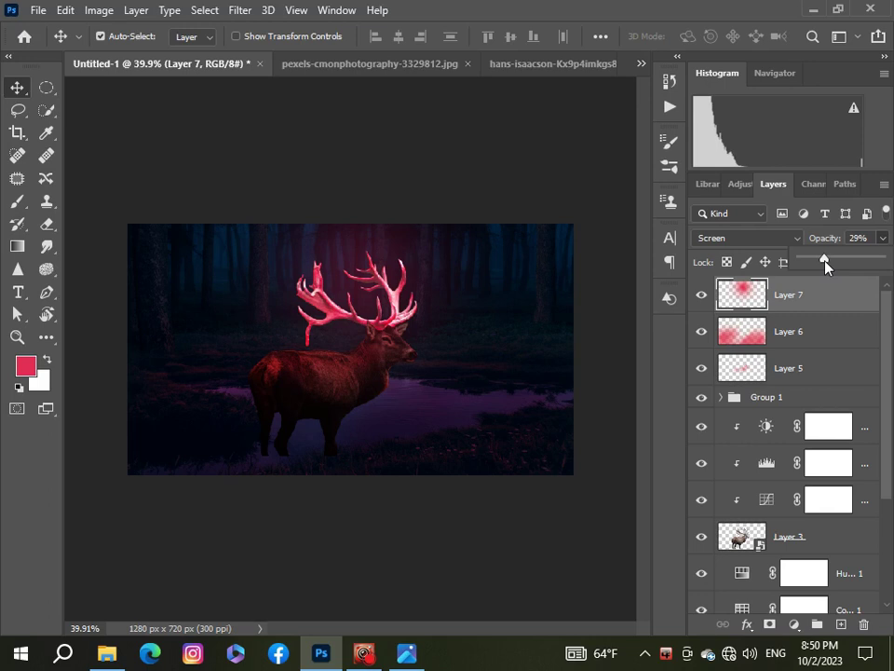
drag(824, 265, 832, 267)
scroll(301, 360, down, 3)
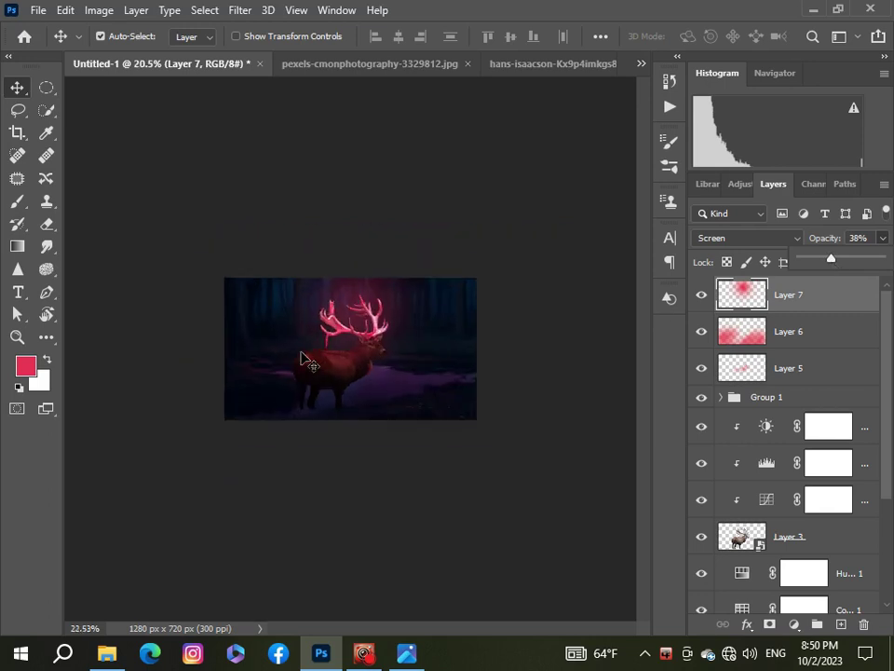
scroll(301, 360, up, 4)
scroll(301, 359, down, 4)
scroll(301, 359, up, 2)
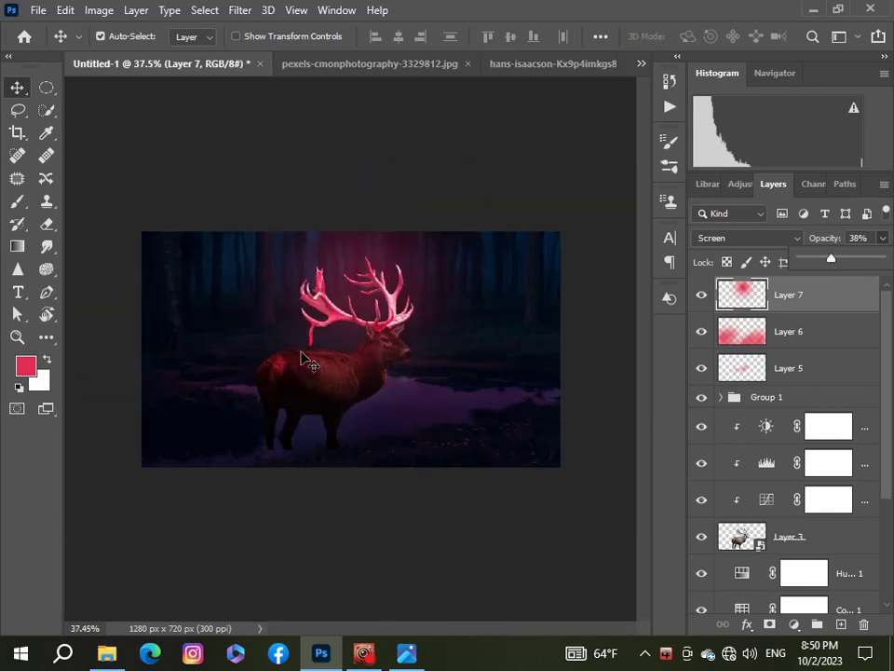
scroll(890, 413, down, 2)
Step: Add a layer mask to the stag layer, Layer 3, and pick the Brush tool
click(814, 454)
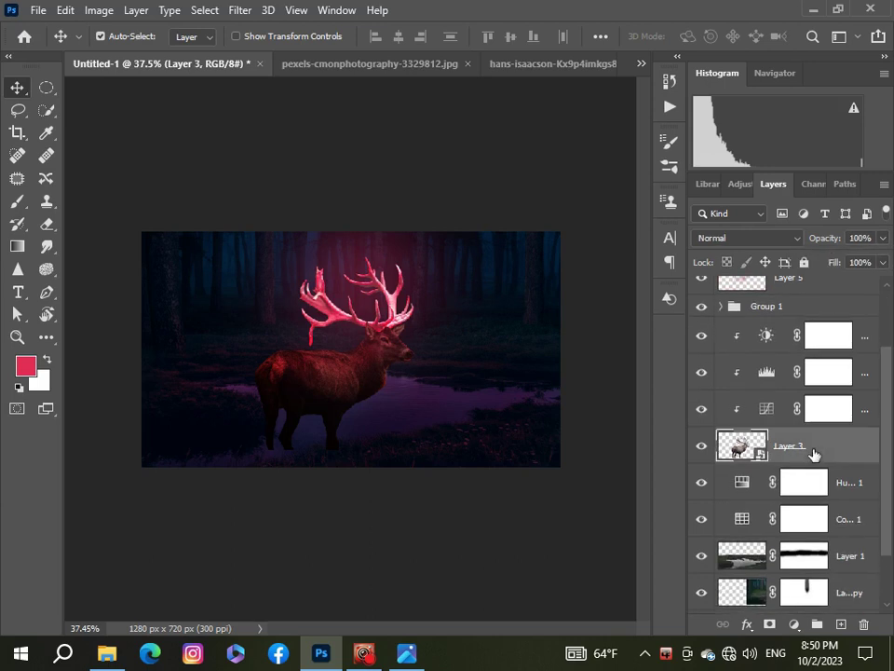
click(770, 624)
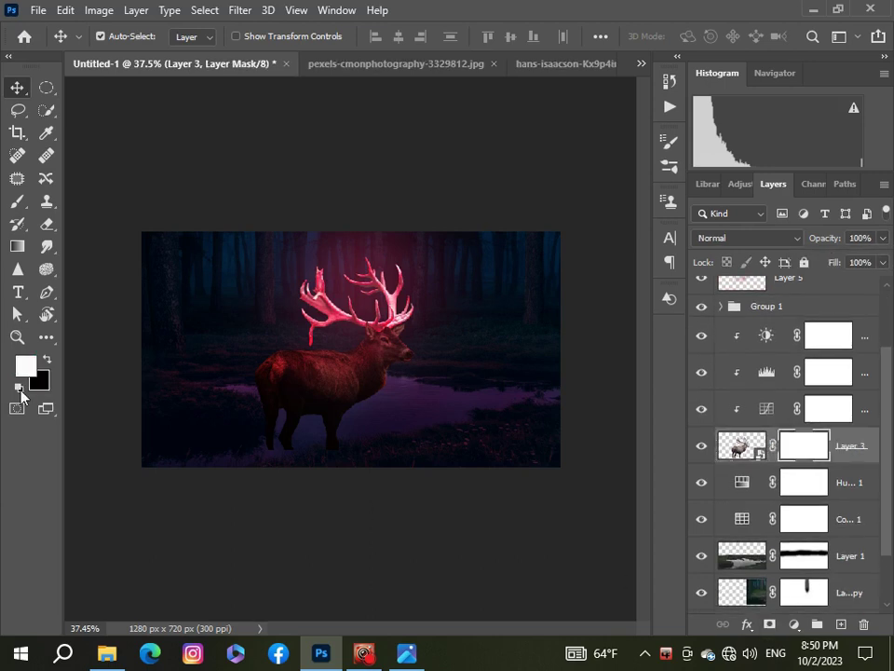
click(18, 203)
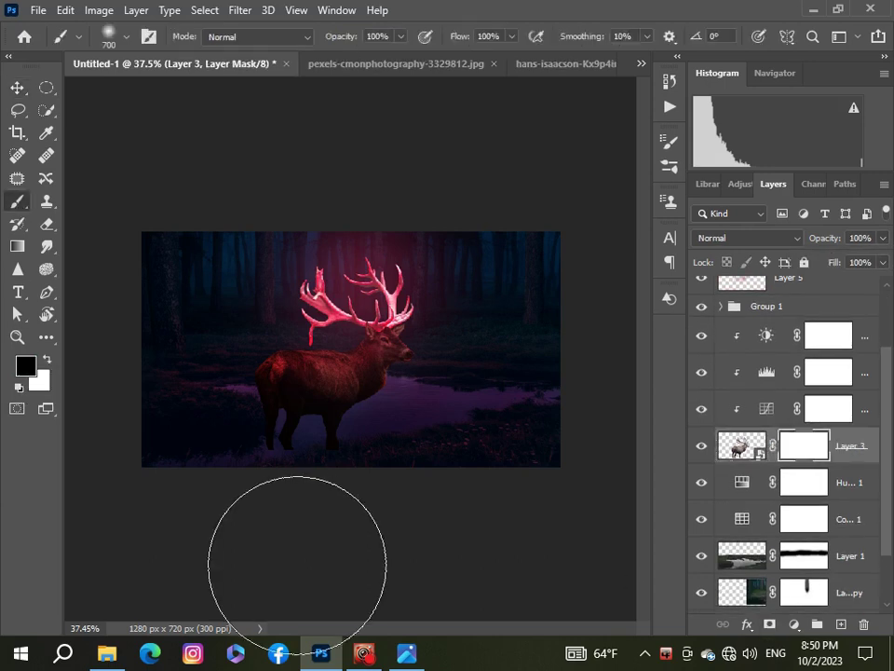
key(p)
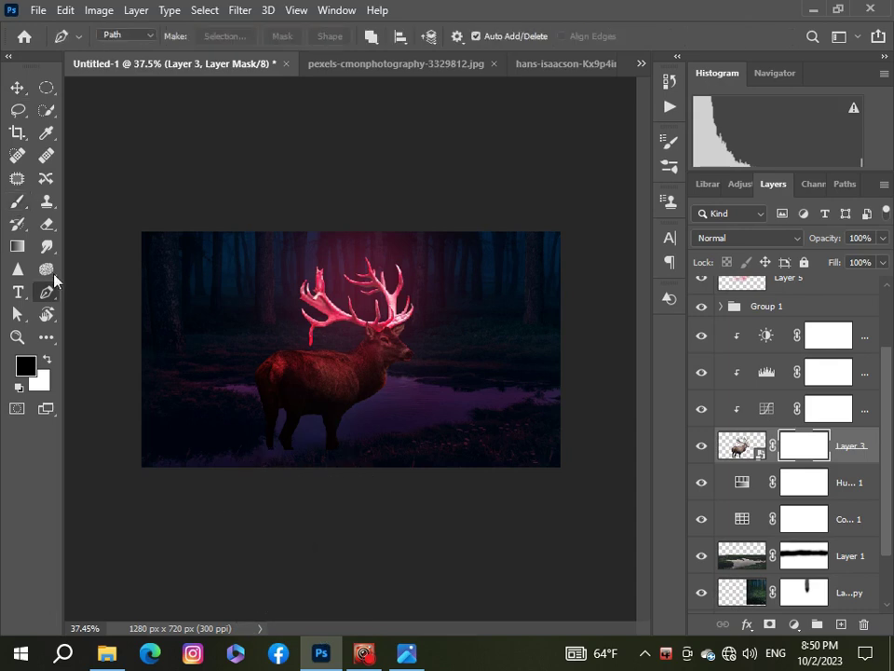
key(b)
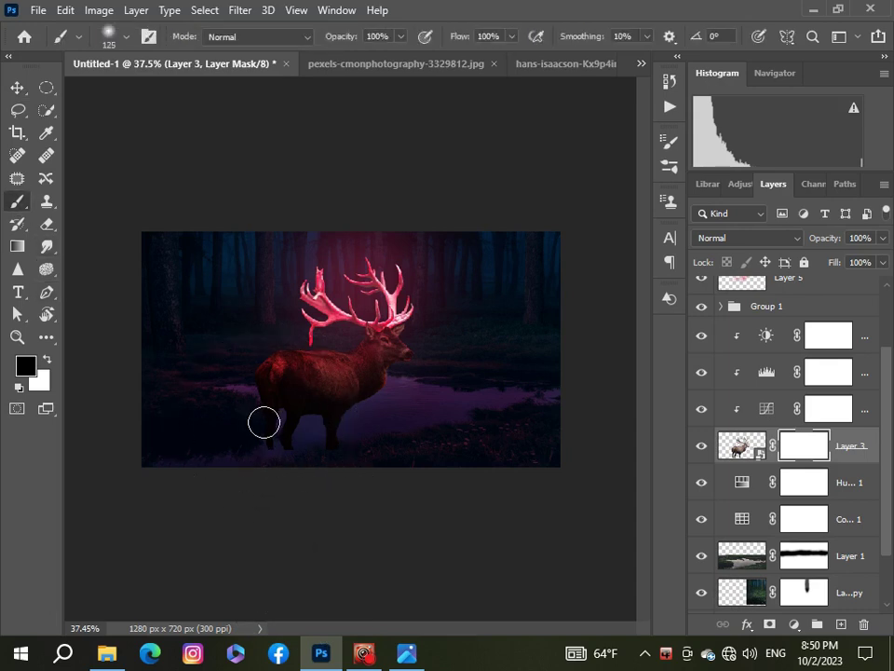
Step: Paint black over the stag's hooves on the mask so the legs fade into the grass
scroll(263, 423, up, 2)
scroll(234, 415, up, 3)
scroll(251, 447, down, 3)
scroll(261, 469, up, 2)
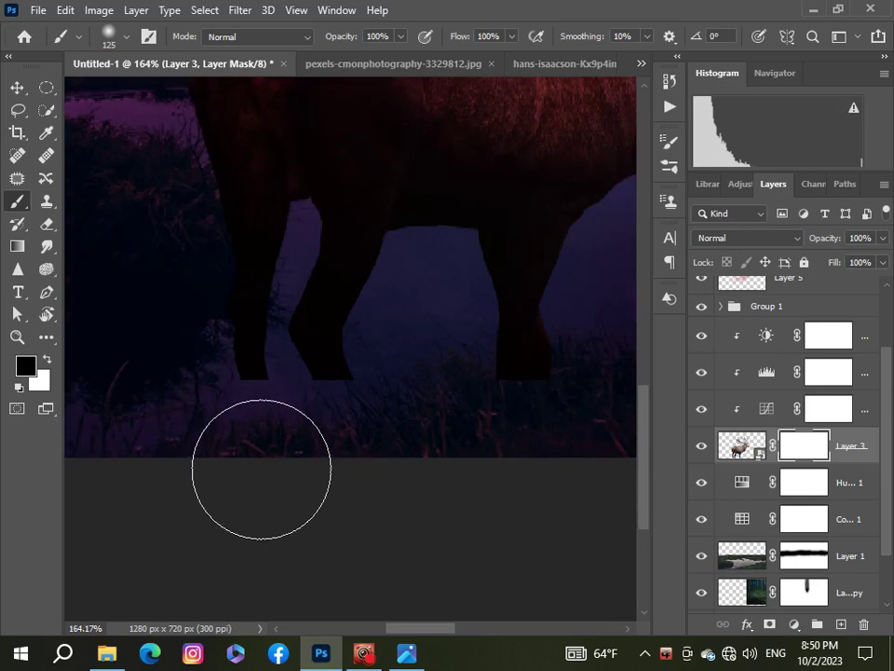
mouse_move(262, 468)
mouse_down()
mouse_move(278, 443)
mouse_move(250, 456)
mouse_move(296, 458)
mouse_move(332, 439)
mouse_move(369, 461)
mouse_move(551, 444)
mouse_move(494, 428)
mouse_move(515, 469)
mouse_up()
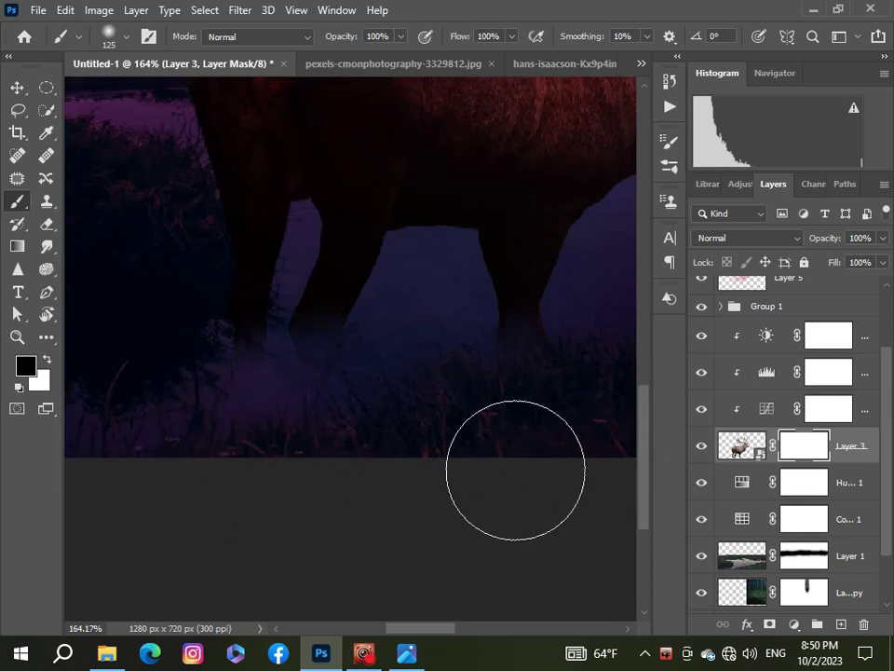
scroll(355, 428, down, 3)
scroll(365, 423, down, 1)
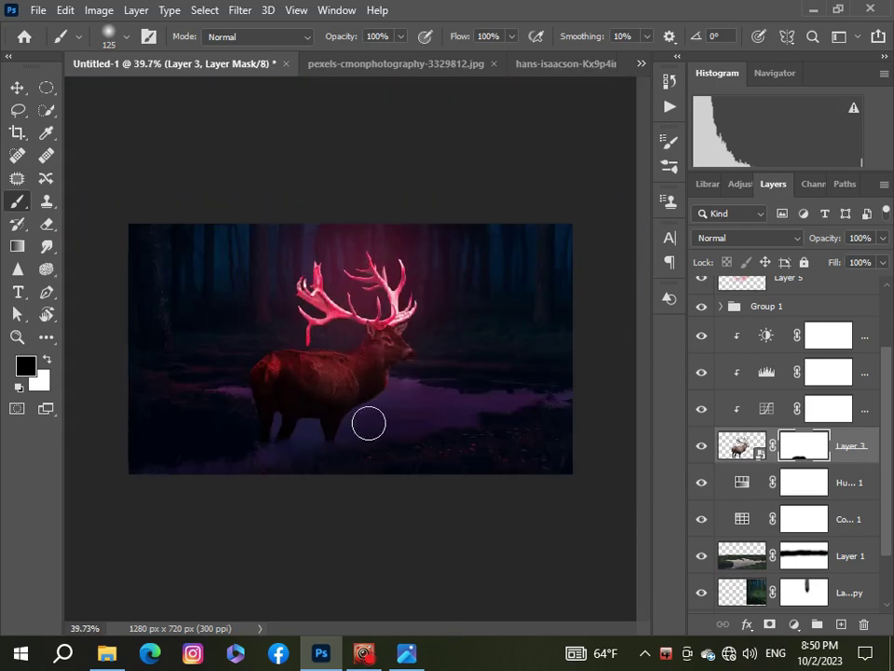
scroll(369, 424, up, 1)
scroll(367, 421, down, 1)
scroll(863, 409, up, 1)
scroll(880, 383, up, 2)
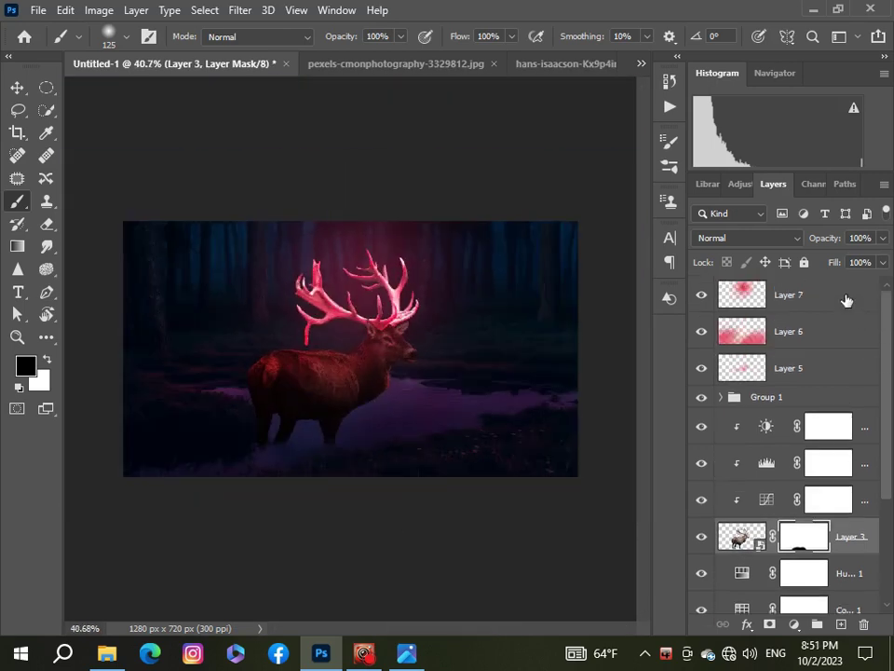
click(847, 300)
scroll(259, 467, down, 1)
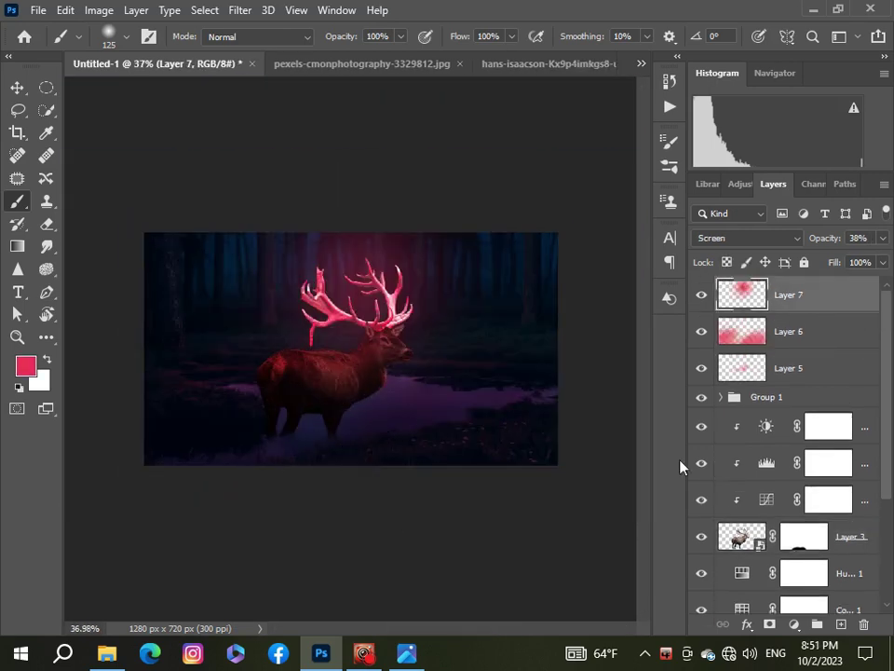
Step: Add an empty Layer 8 at the top of the layer stack
click(840, 624)
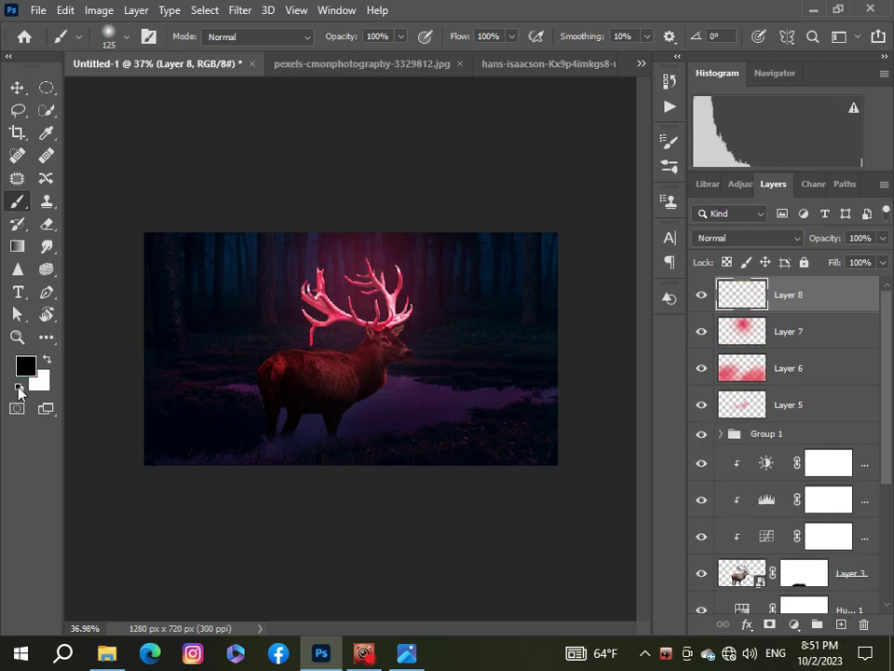
scroll(279, 473, up, 1)
scroll(280, 466, up, 14)
scroll(281, 470, up, 3)
Step: Shrink the brush to 50 and lower its painting opacity
key(bracketleft)
key(bracketleft)
key(bracketleft)
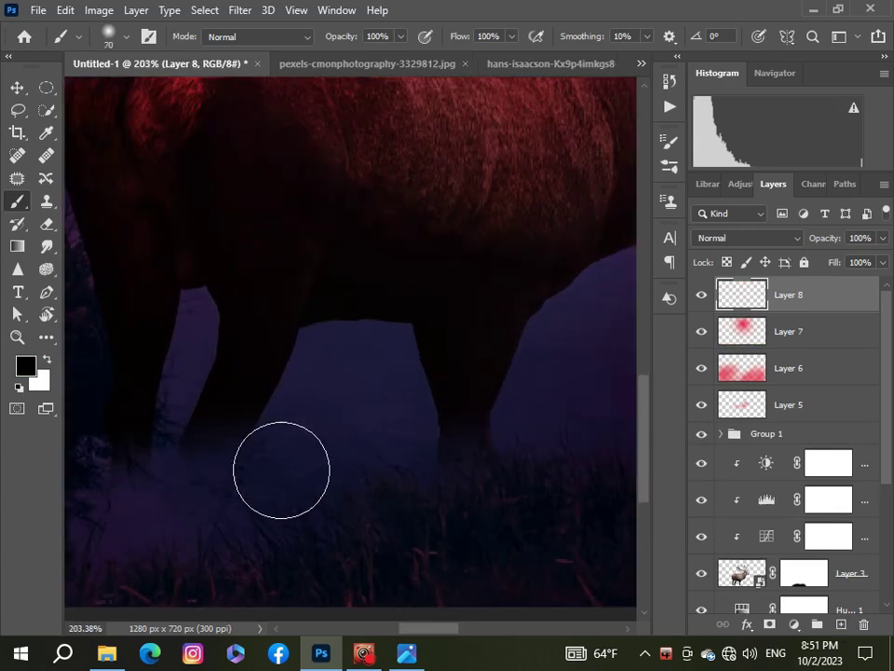
key(bracketleft)
key(bracketleft)
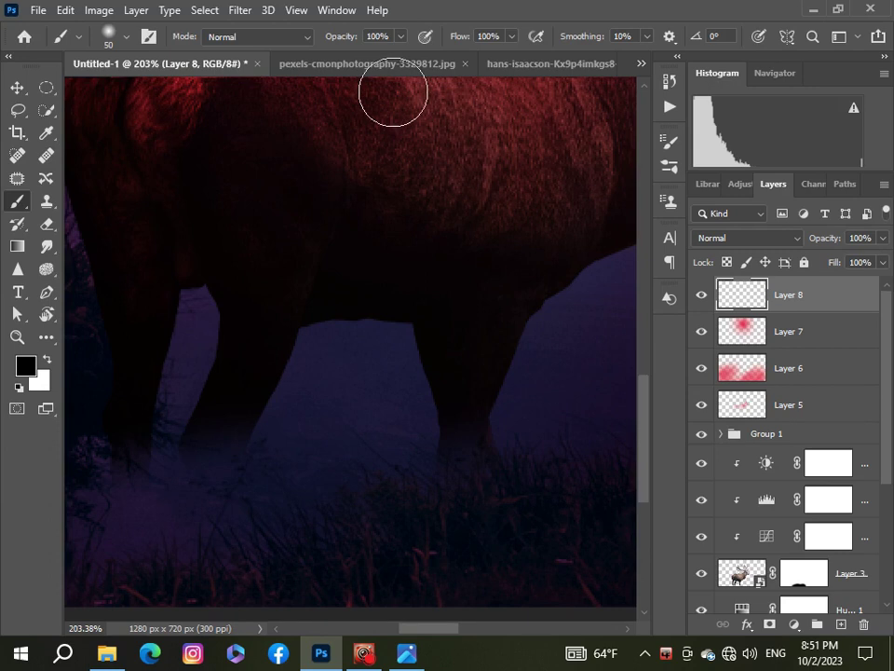
drag(401, 37, 379, 63)
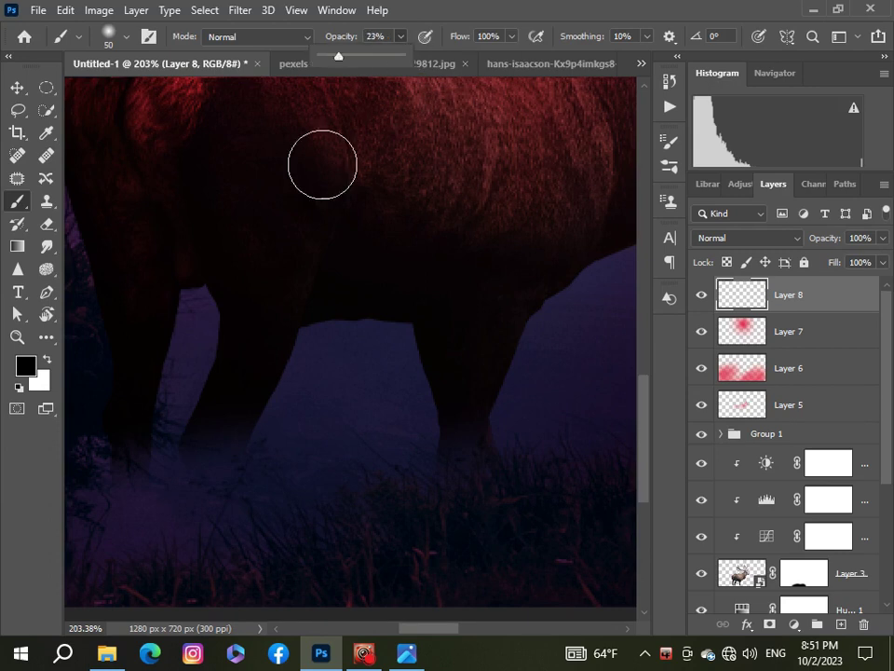
click(214, 483)
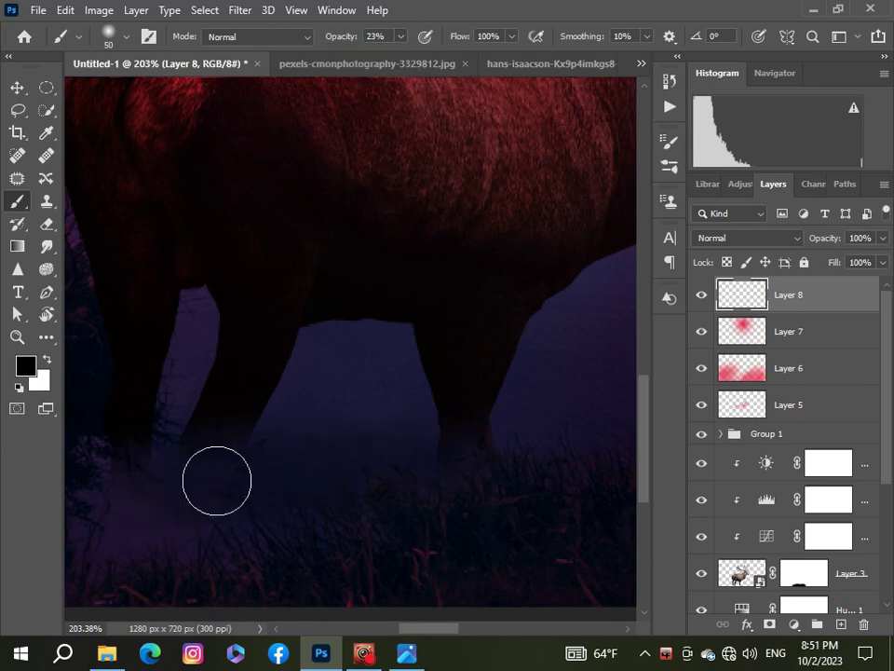
Step: Switch to the Move tool and zoom out to see the whole stag composite
scroll(566, 465, down, 3)
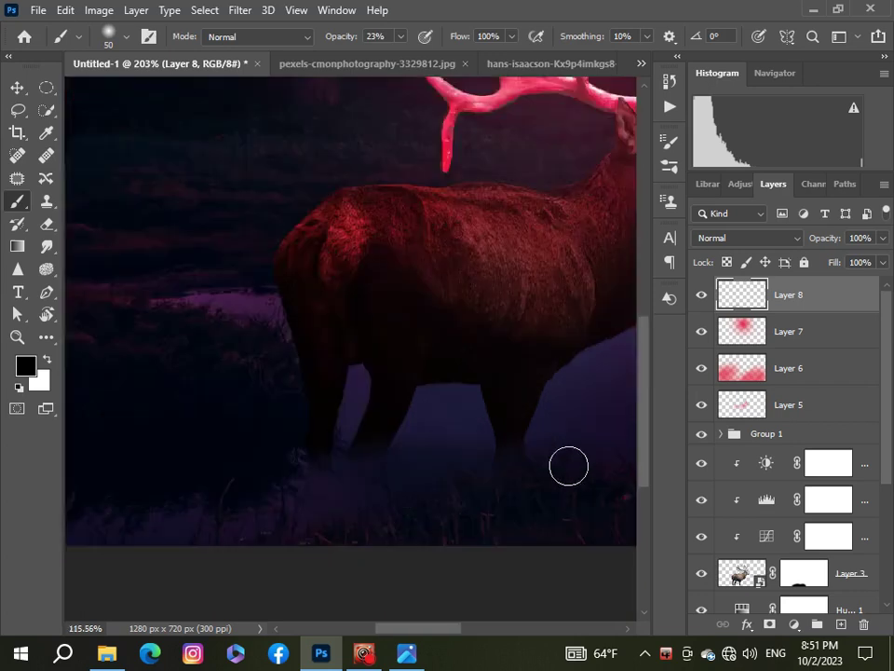
scroll(568, 466, down, 3)
scroll(343, 465, up, 1)
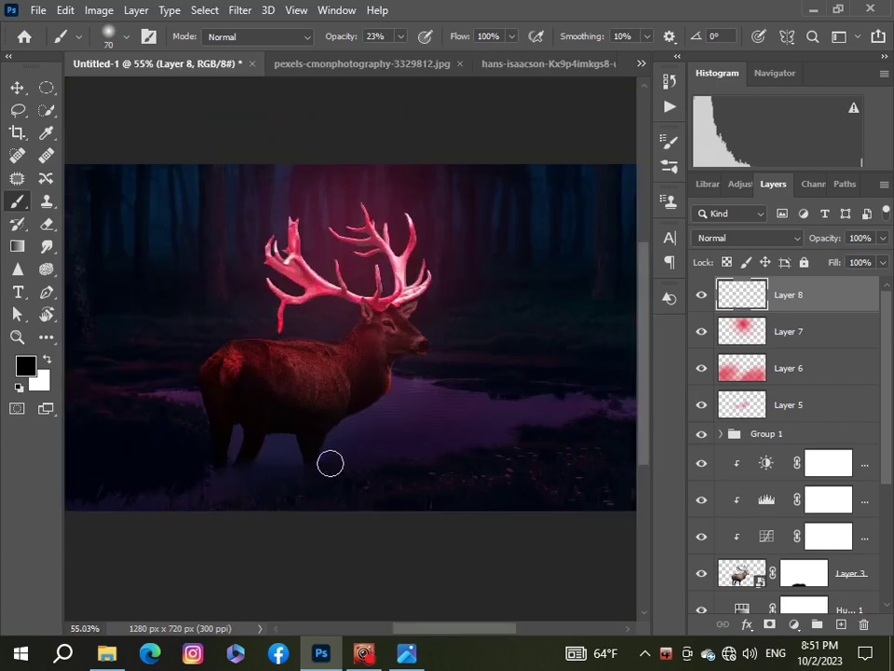
scroll(232, 499, down, 2)
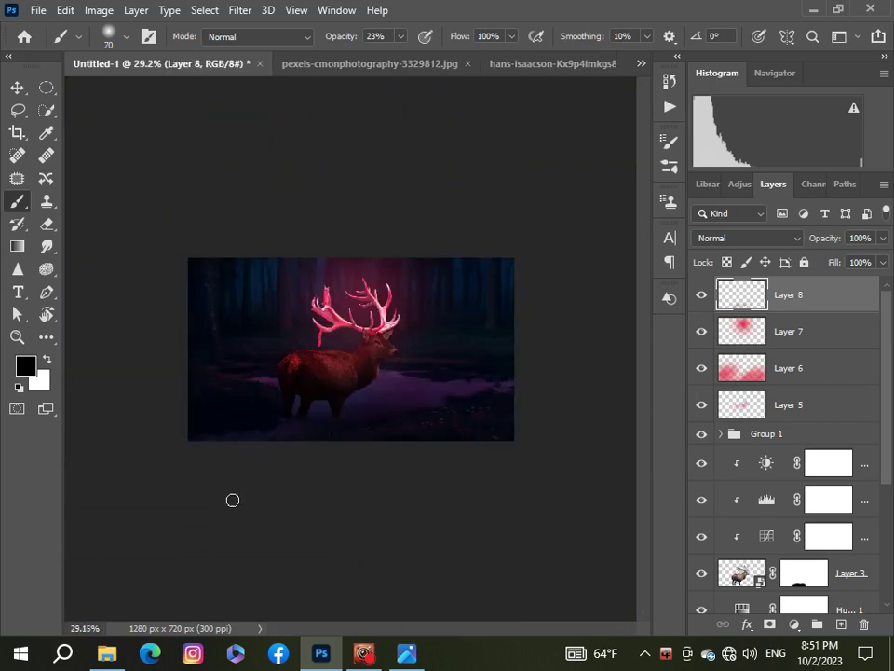
scroll(250, 475, up, 2)
scroll(249, 475, up, 1)
scroll(249, 476, up, 2)
scroll(270, 471, down, 3)
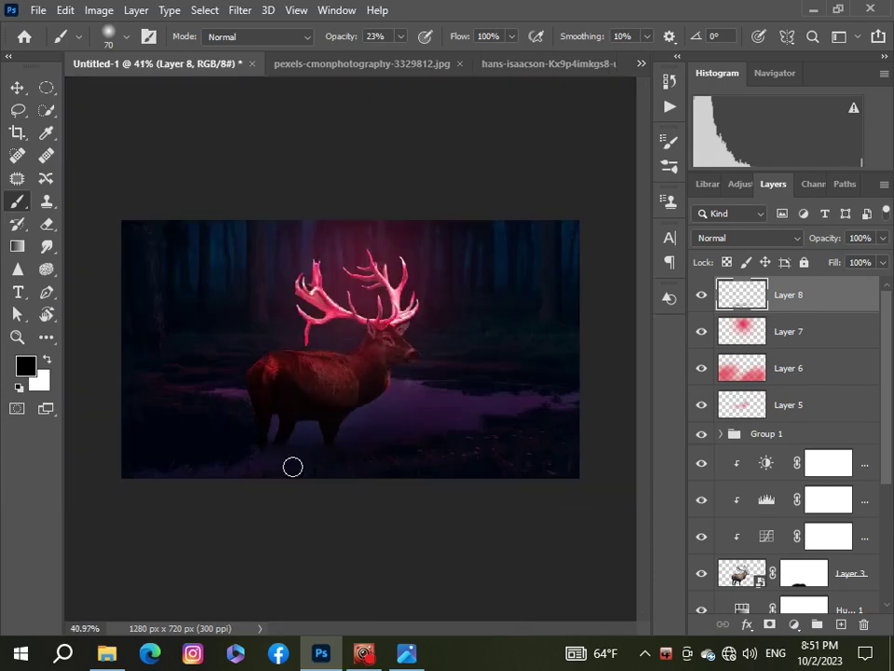
scroll(291, 465, down, 1)
scroll(298, 457, up, 1)
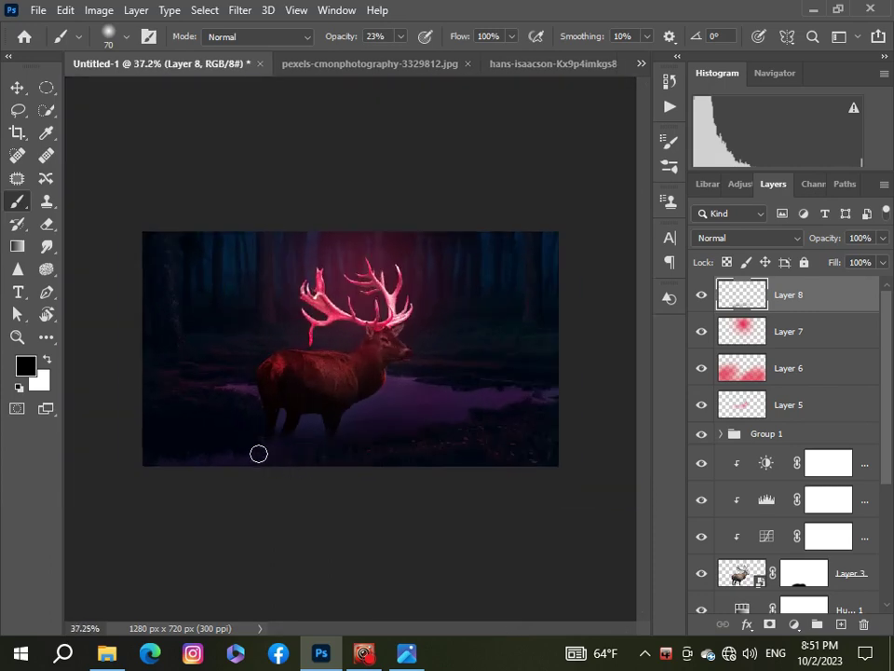
scroll(258, 453, down, 1)
scroll(260, 453, down, 1)
scroll(262, 453, down, 3)
click(16, 87)
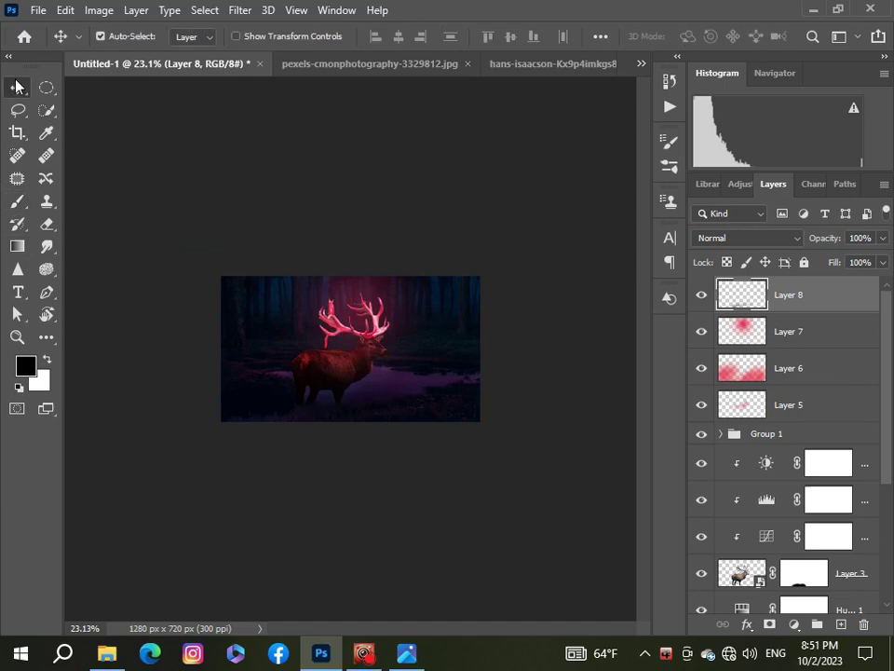
scroll(459, 331, up, 8)
scroll(459, 330, down, 2)
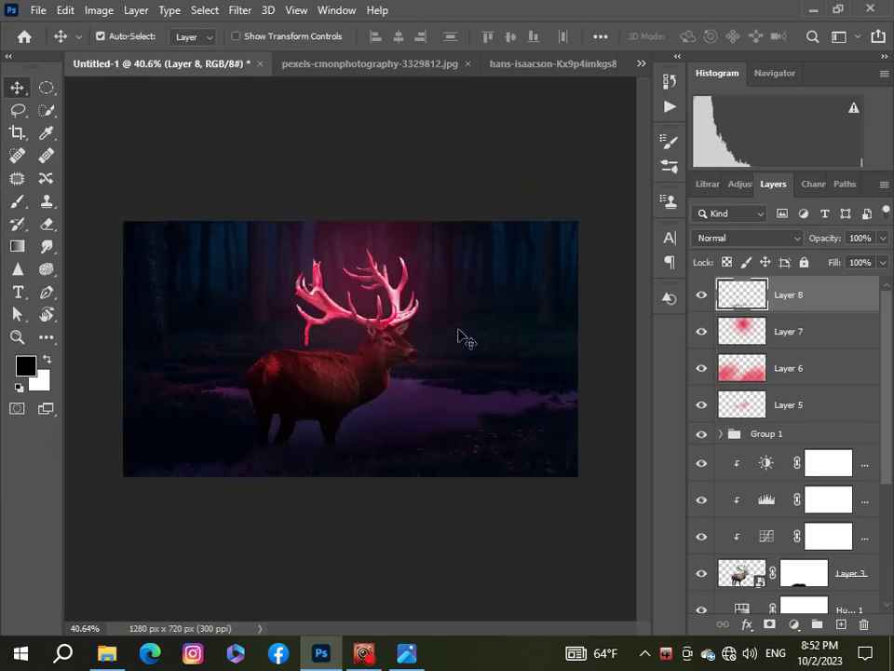
Step: Open Snow.jpg as its own document
click(39, 10)
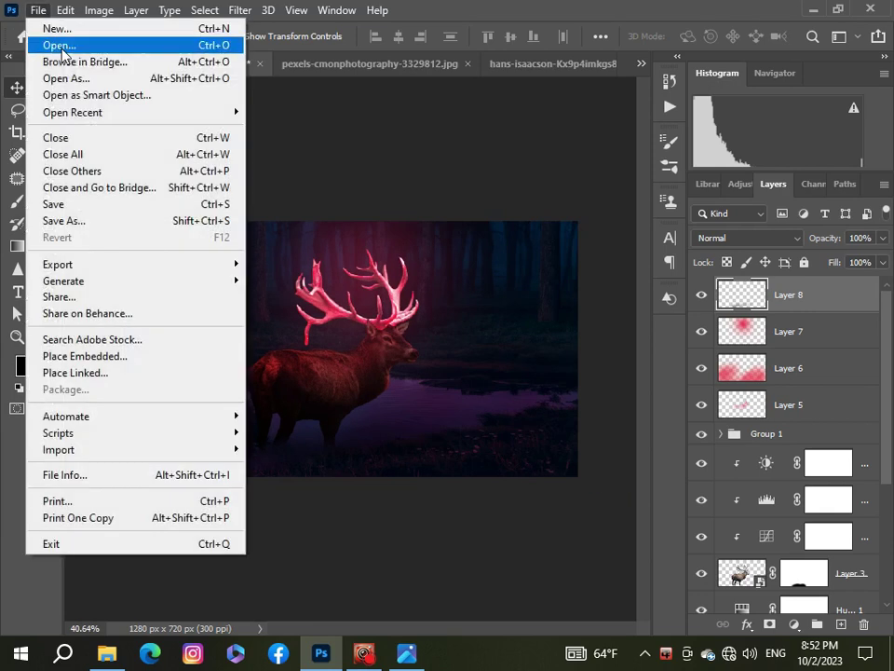
click(52, 44)
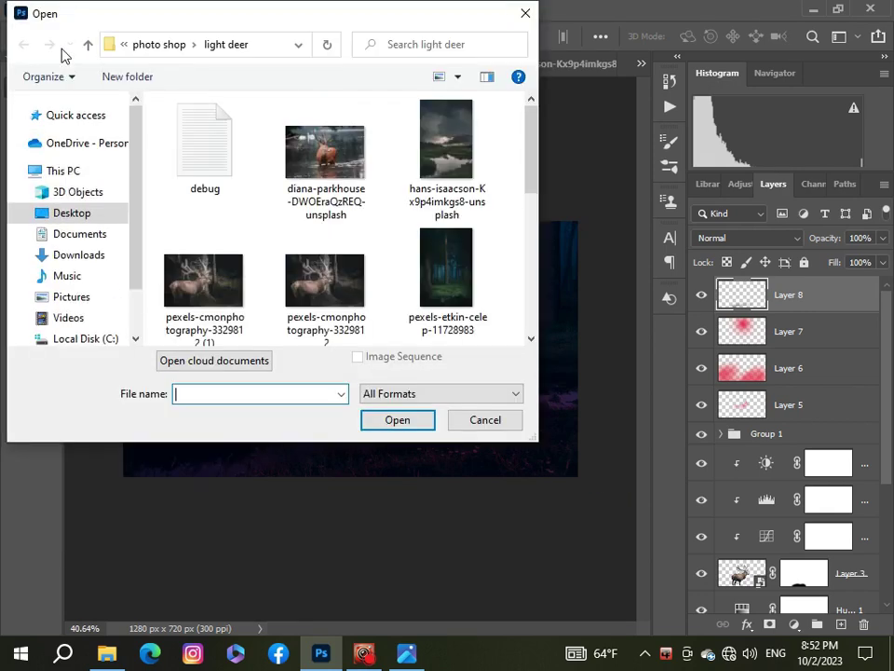
scroll(309, 229, down, 5)
click(423, 173)
click(393, 420)
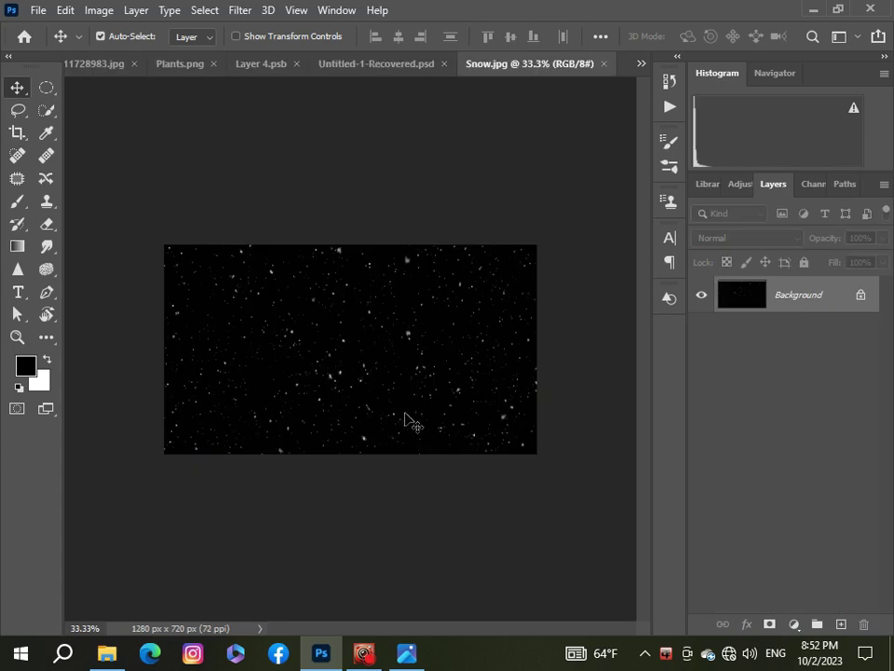
Step: Unlock the snow background as Layer 0 and return to the stag composite
click(861, 296)
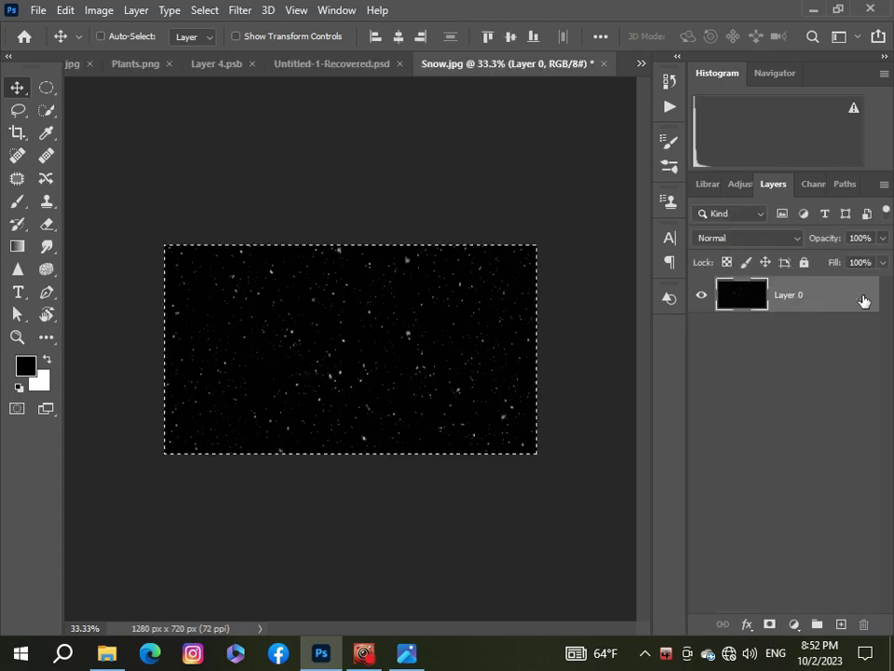
click(641, 64)
click(593, 73)
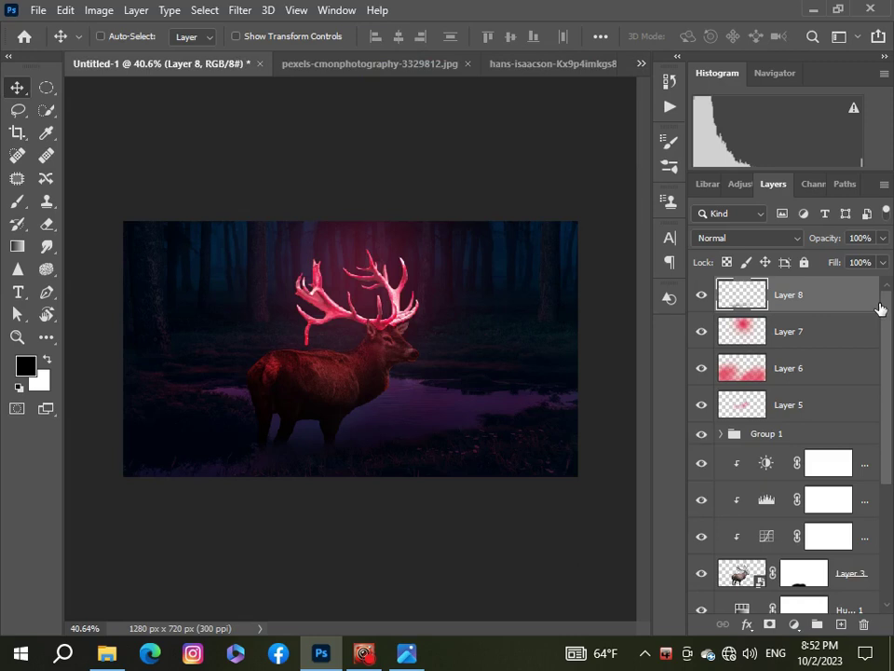
Step: Paste the snow into the composite, then shrink and tilt it over the scene
key(ctrl+v)
key(ctrl+t)
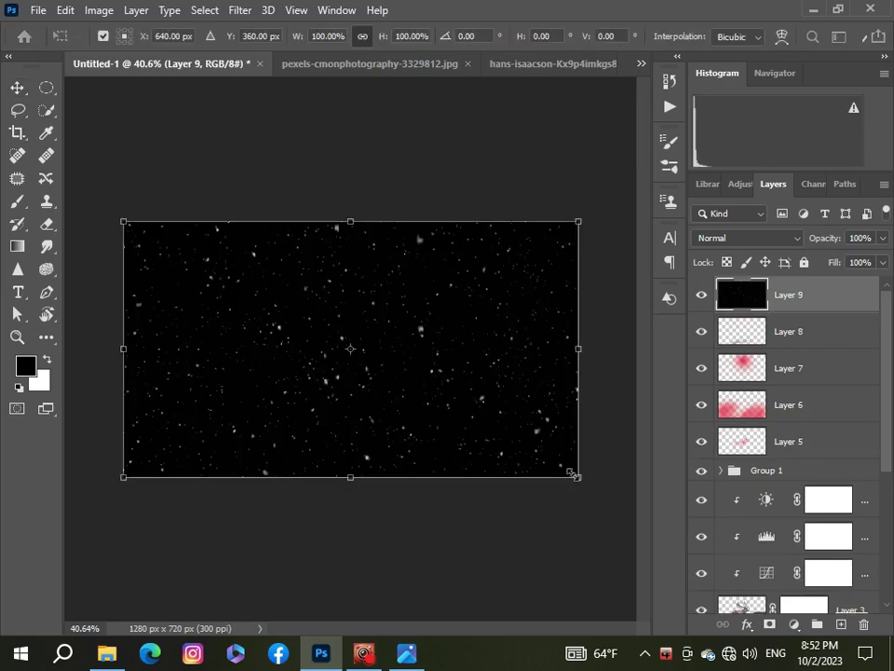
drag(576, 475, 388, 368)
drag(310, 340, 403, 363)
drag(533, 456, 512, 349)
drag(286, 345, 299, 330)
drag(470, 351, 513, 390)
key(Return)
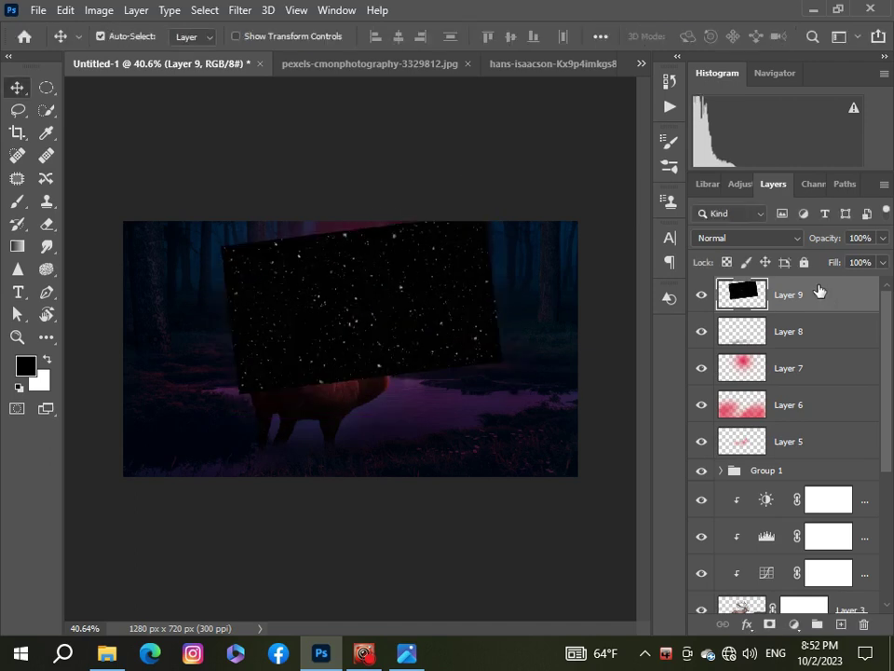
Step: Set the snow layer's blend mode to Screen
click(782, 238)
click(717, 341)
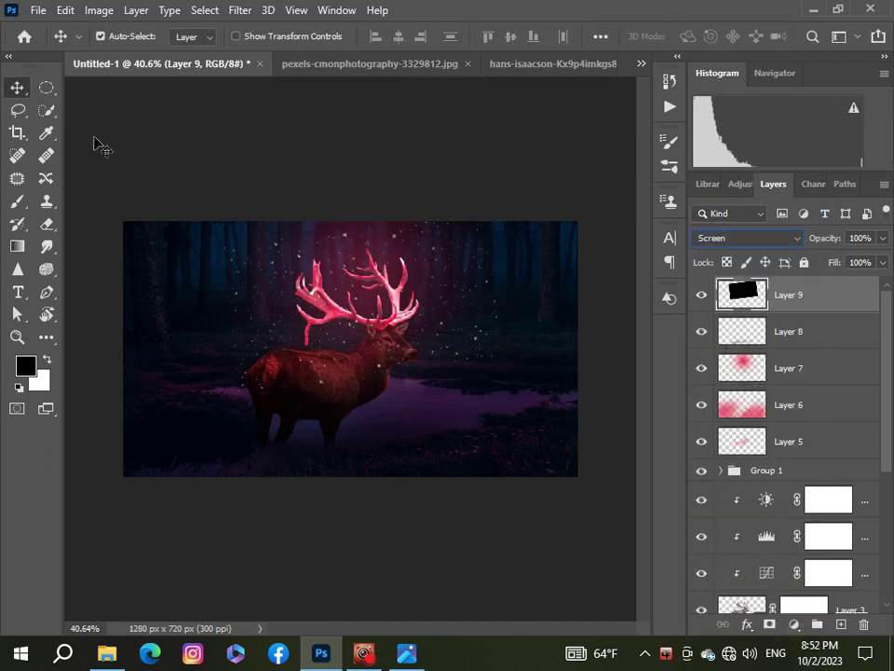
click(47, 86)
scroll(340, 326, down, 3)
scroll(340, 326, up, 5)
scroll(340, 326, down, 2)
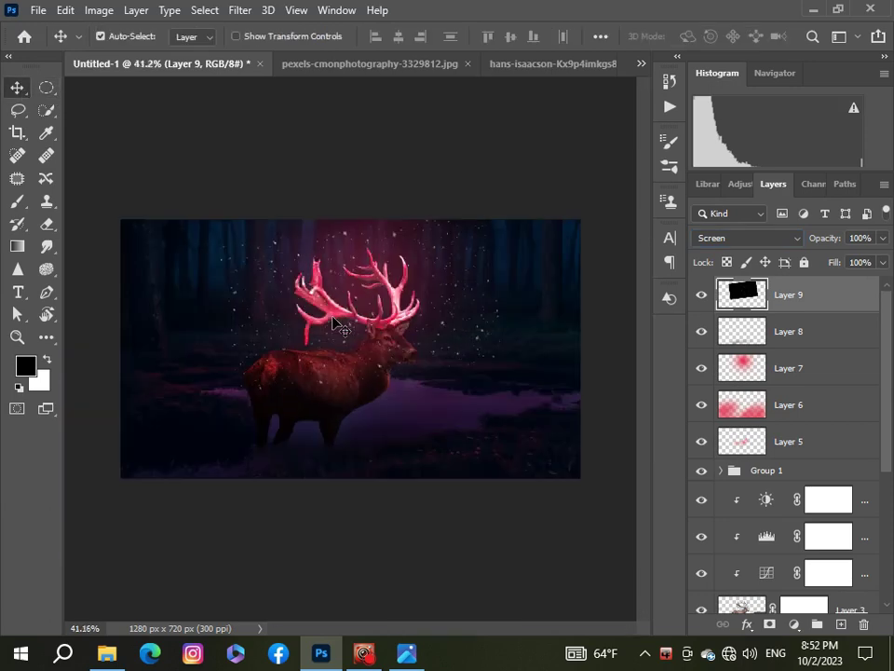
scroll(334, 322, down, 1)
Step: Shrink the snow layer slightly and nudge it left
key(ctrl+t)
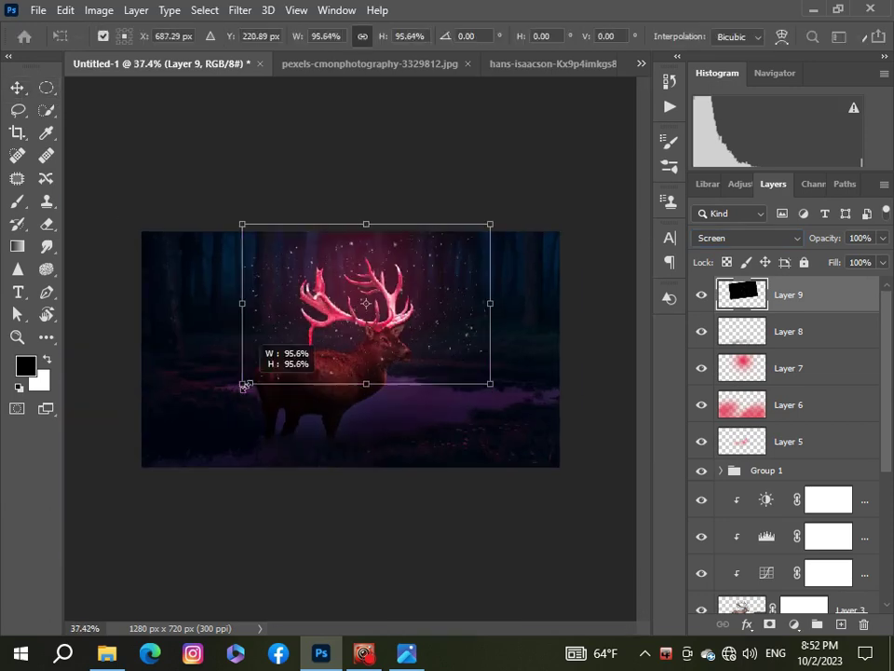
drag(238, 382, 248, 379)
drag(347, 325, 335, 324)
scroll(335, 324, down, 3)
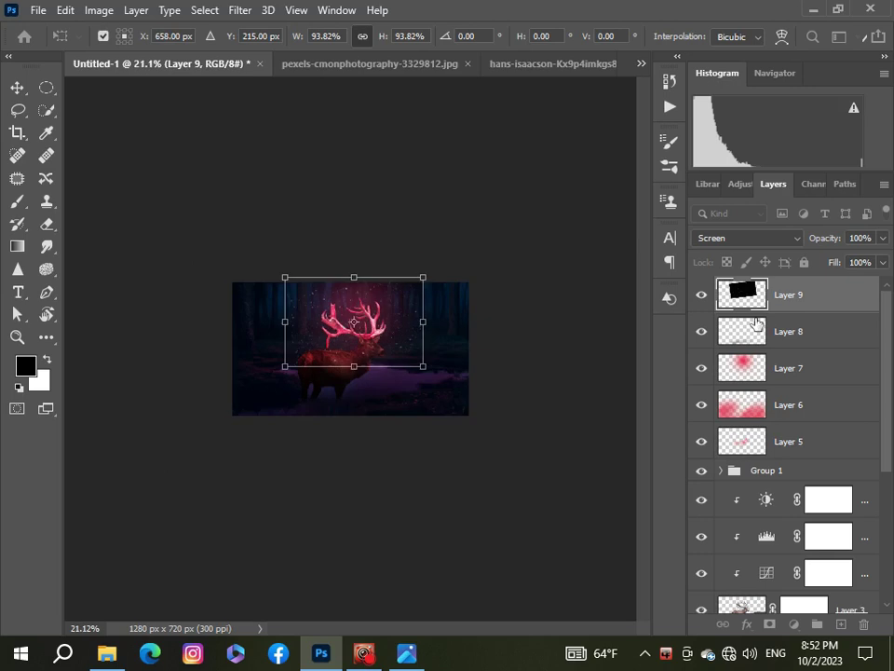
click(852, 294)
scroll(369, 357, up, 5)
scroll(369, 357, down, 2)
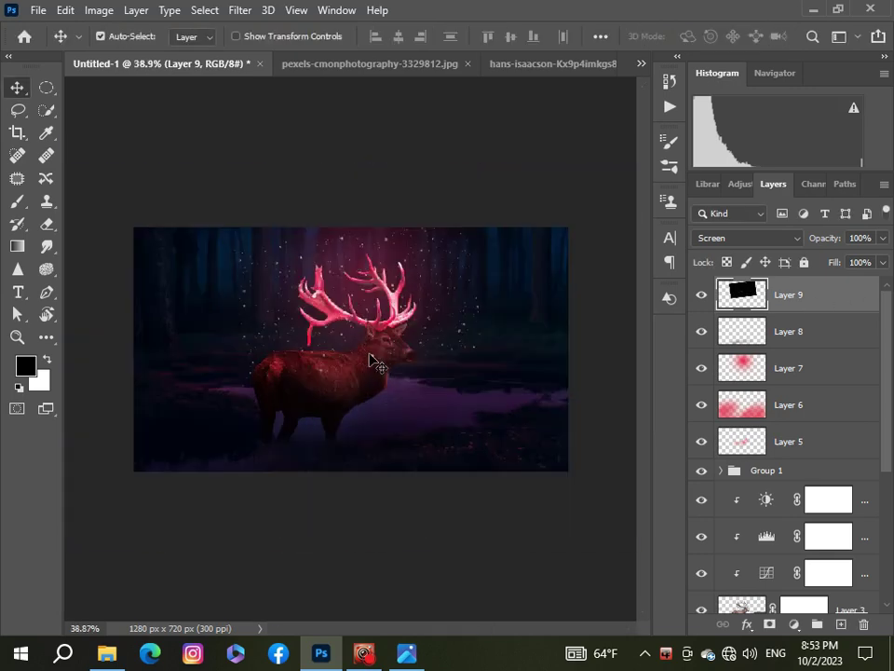
scroll(369, 358, down, 1)
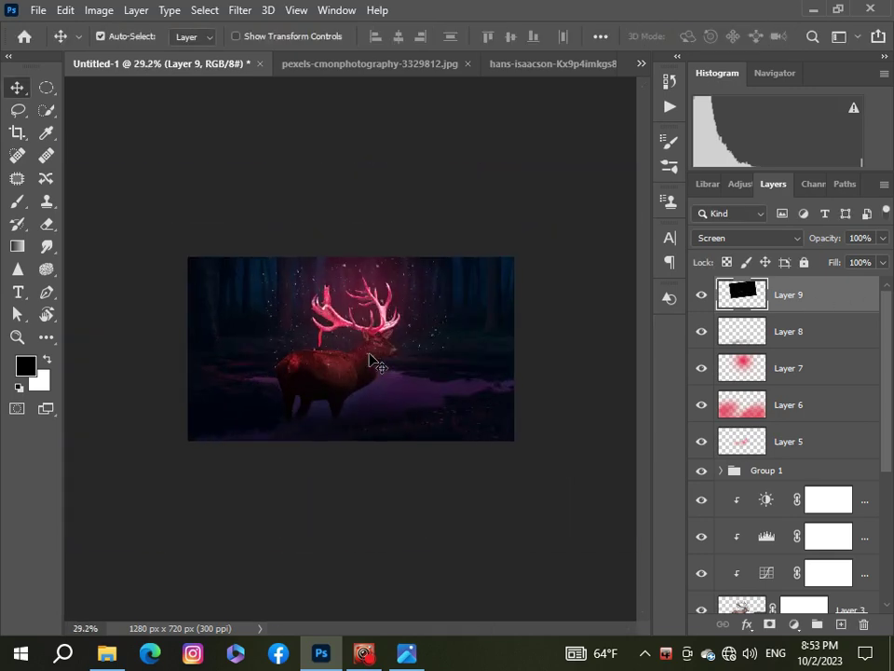
Step: Select the Brush tool and add a layer mask to snow Layer 9
click(17, 201)
click(770, 624)
scroll(227, 354, up, 2)
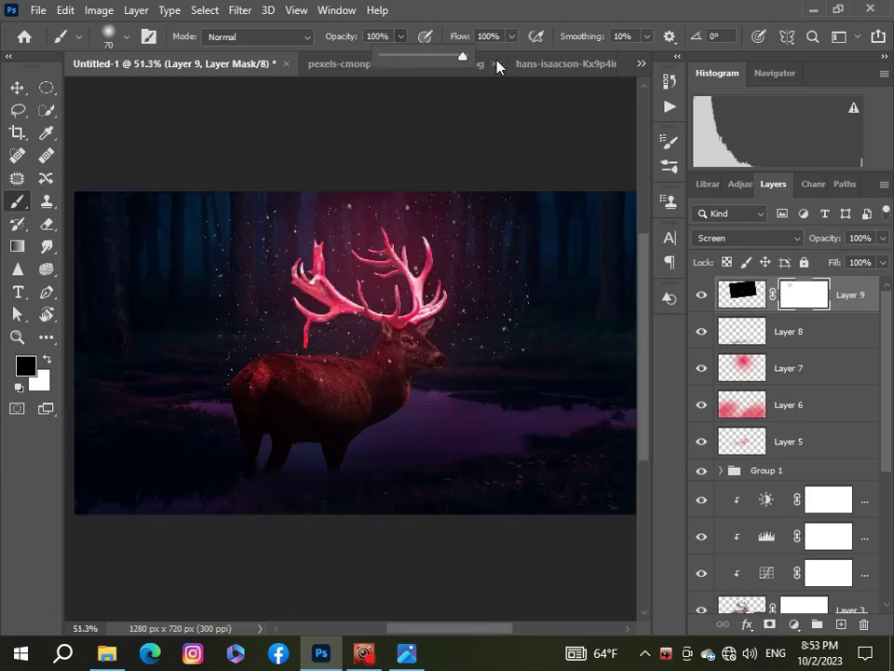
scroll(131, 325, up, 2)
scroll(131, 325, up, 1)
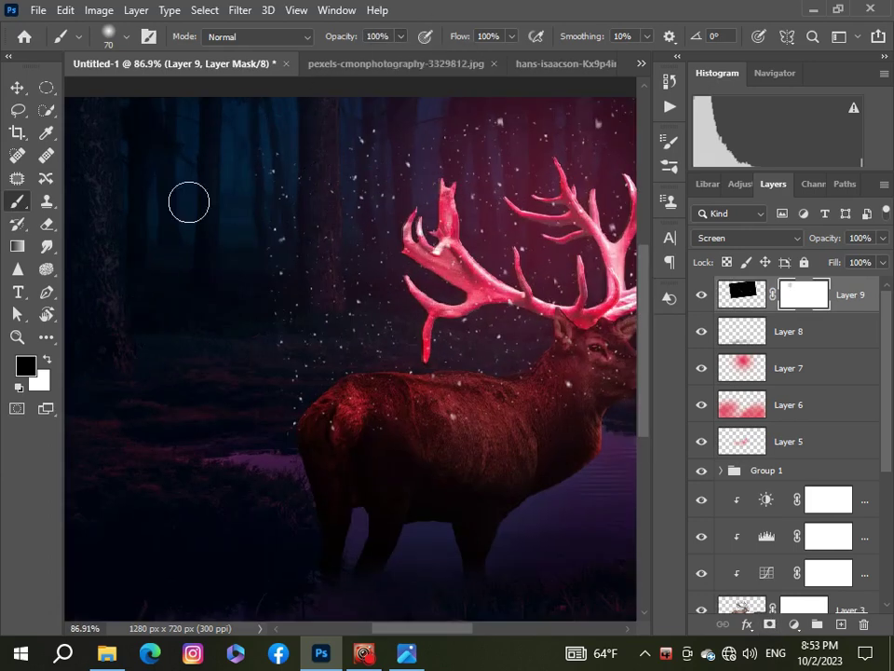
Step: Paint black on the mask to clear snow from parts of the stag scene
scroll(388, 482, down, 3)
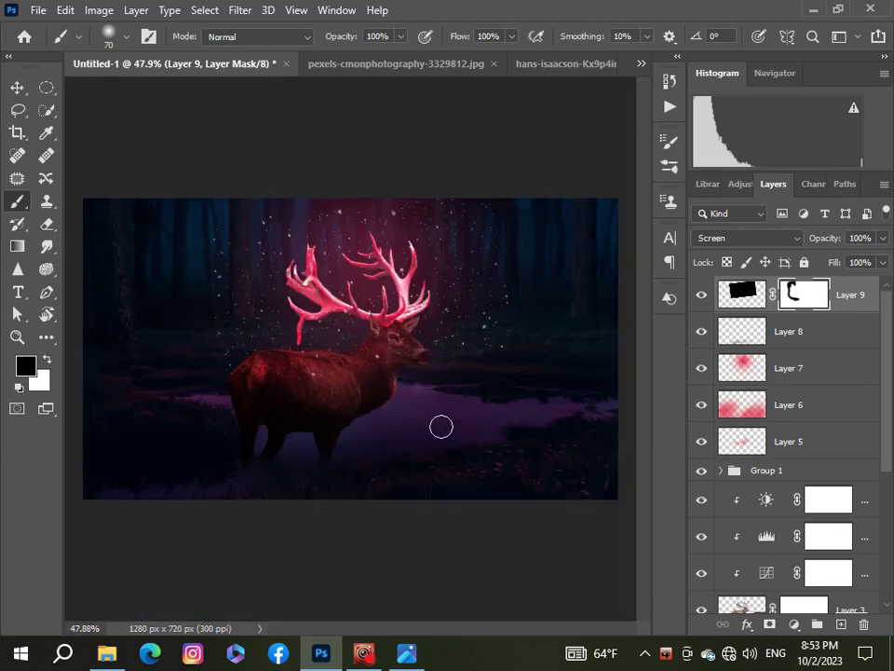
scroll(495, 400, down, 3)
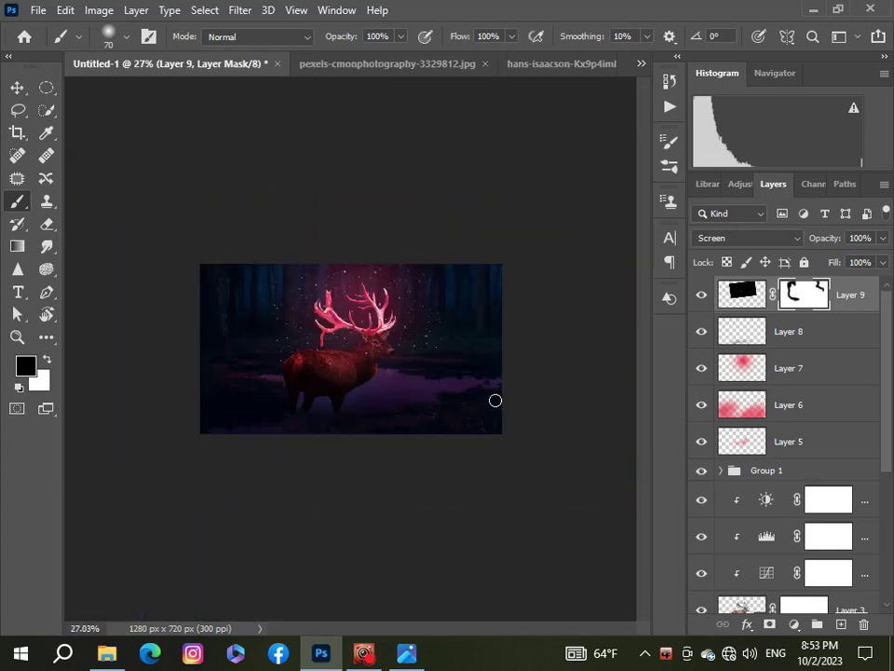
scroll(471, 397, up, 3)
scroll(447, 396, up, 3)
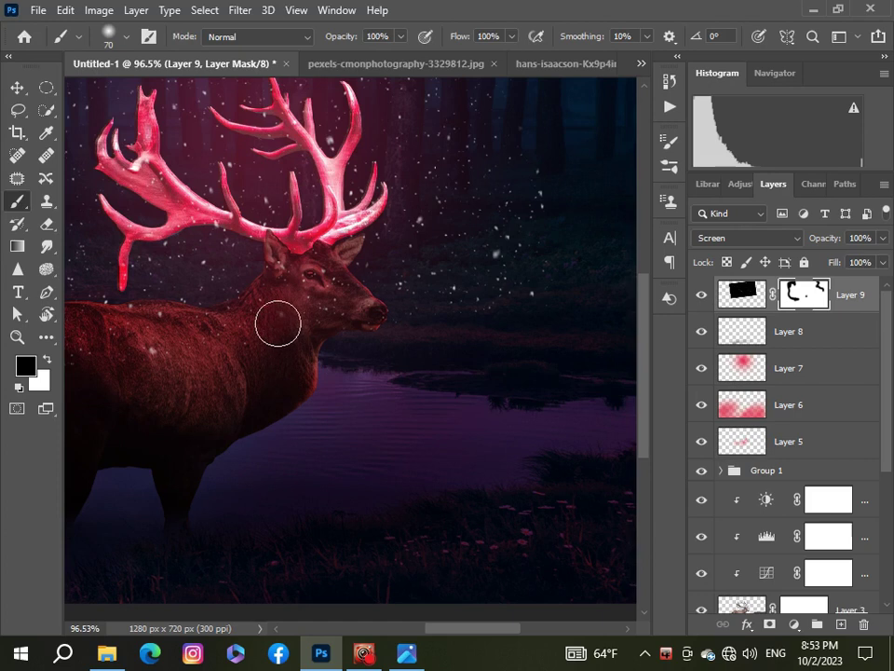
scroll(284, 349, down, 2)
scroll(296, 387, down, 2)
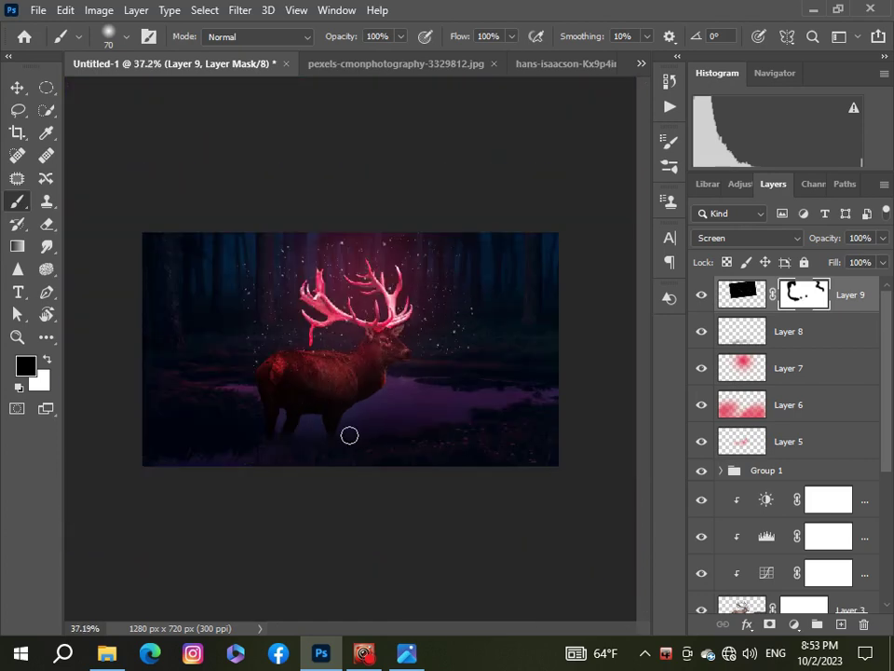
scroll(350, 428, up, 2)
scroll(351, 423, up, 1)
scroll(343, 415, down, 1)
scroll(335, 408, down, 2)
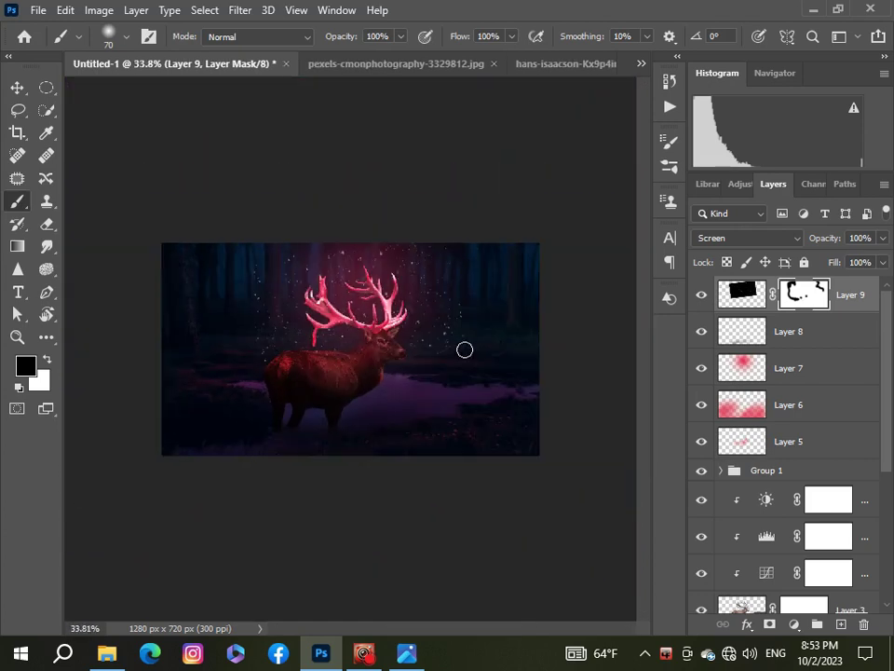
scroll(347, 386, up, 2)
scroll(348, 385, up, 1)
scroll(349, 387, down, 2)
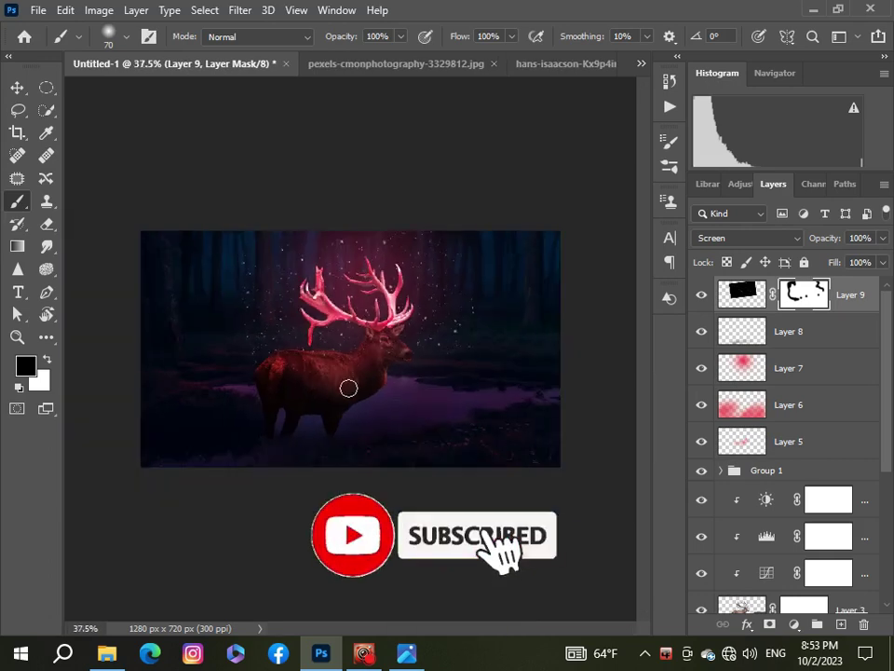
scroll(348, 387, down, 2)
scroll(389, 416, up, 1)
scroll(389, 416, down, 1)
click(17, 87)
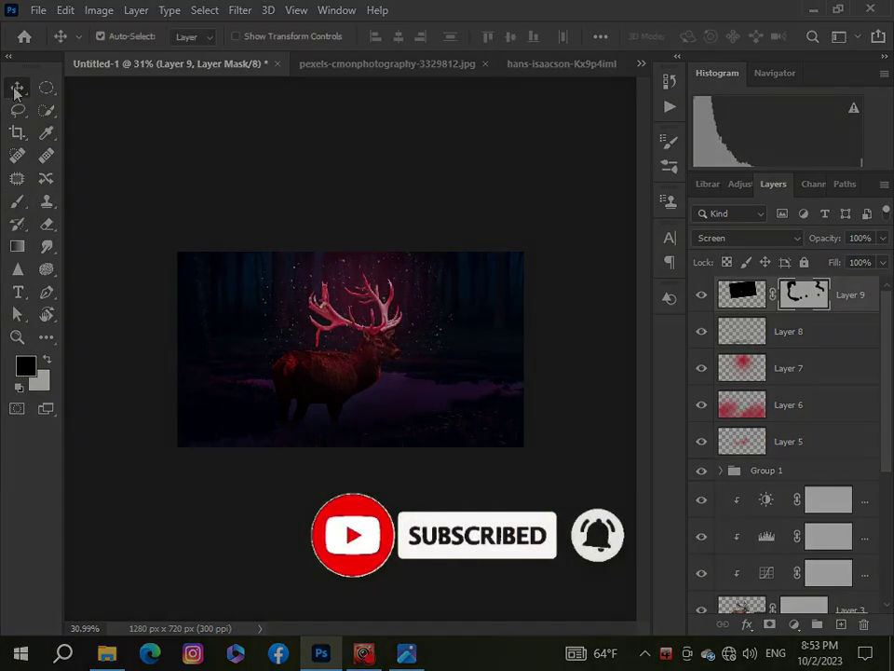